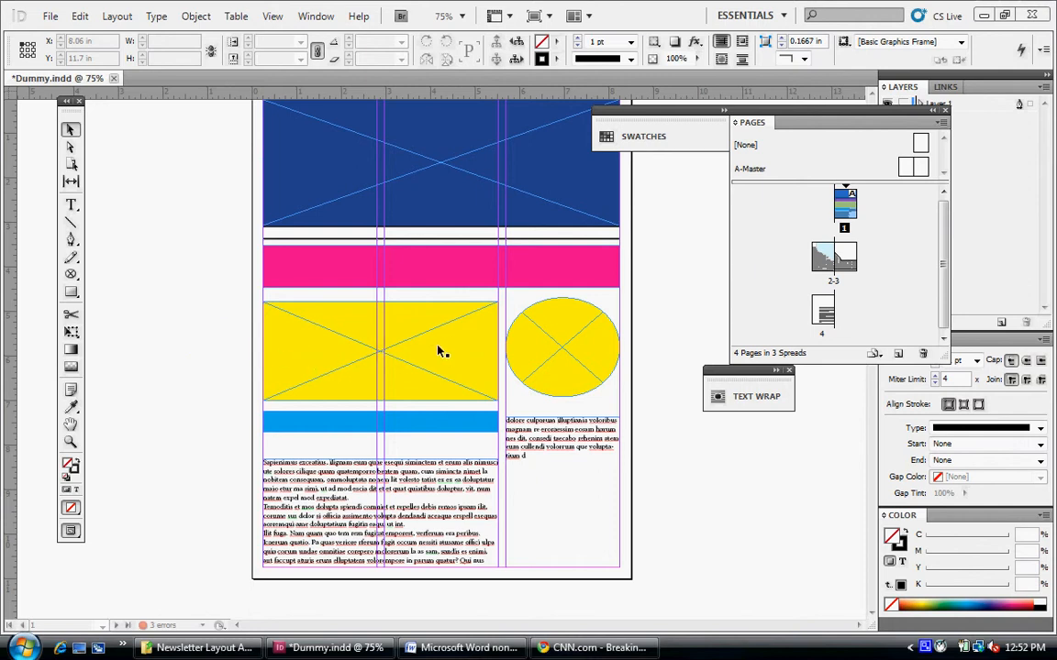
Move the yellow rectangular picture frame up slightly, closer to the pink bar
mouse_move(329, 350)
left_mouse_down()
mouse_move(333, 339)
mouse_move(323, 343)
left_mouse_up()
left_click(568, 351)
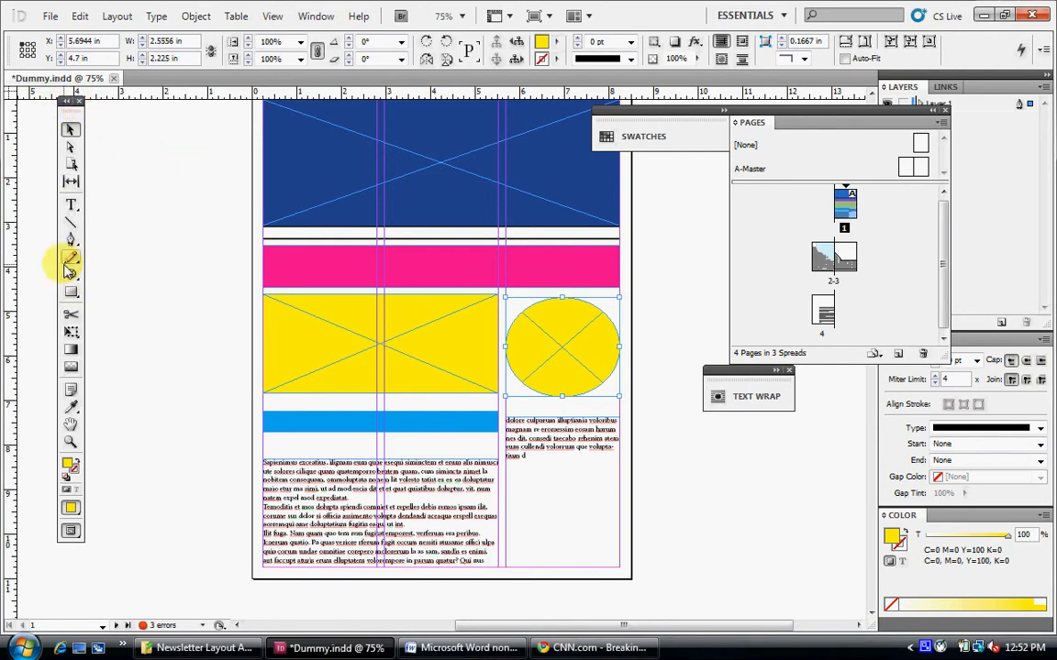
Draw an elliptical picture frame about 3.44 by 2.225 in on the pasteboard beside the lower part of page 1
left_click_drag(70, 276, 126, 295)
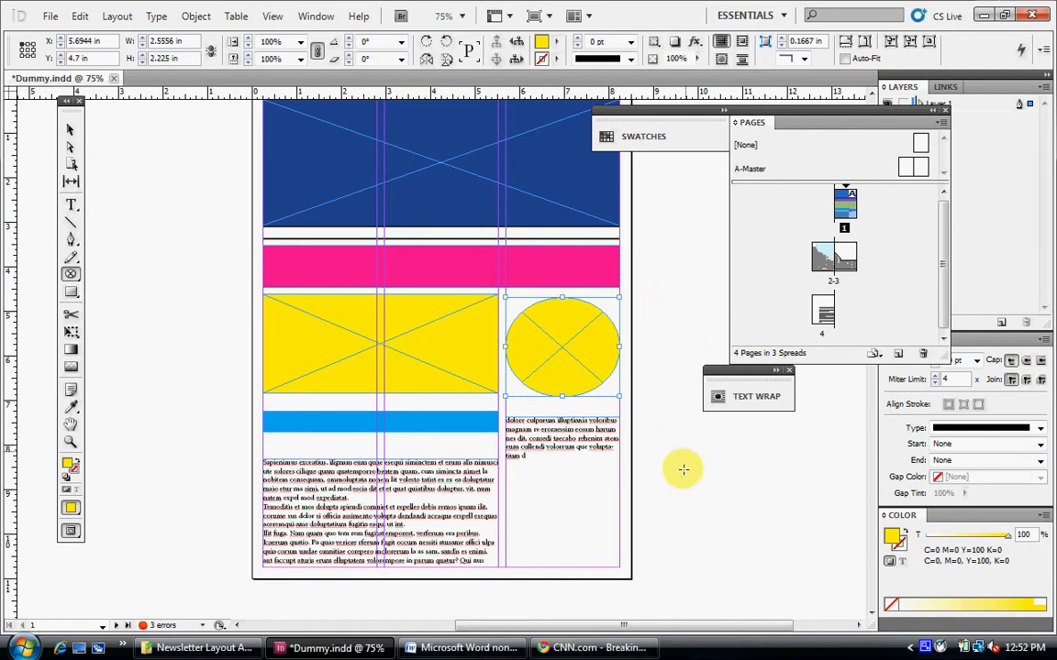
left_click_drag(678, 461, 832, 561)
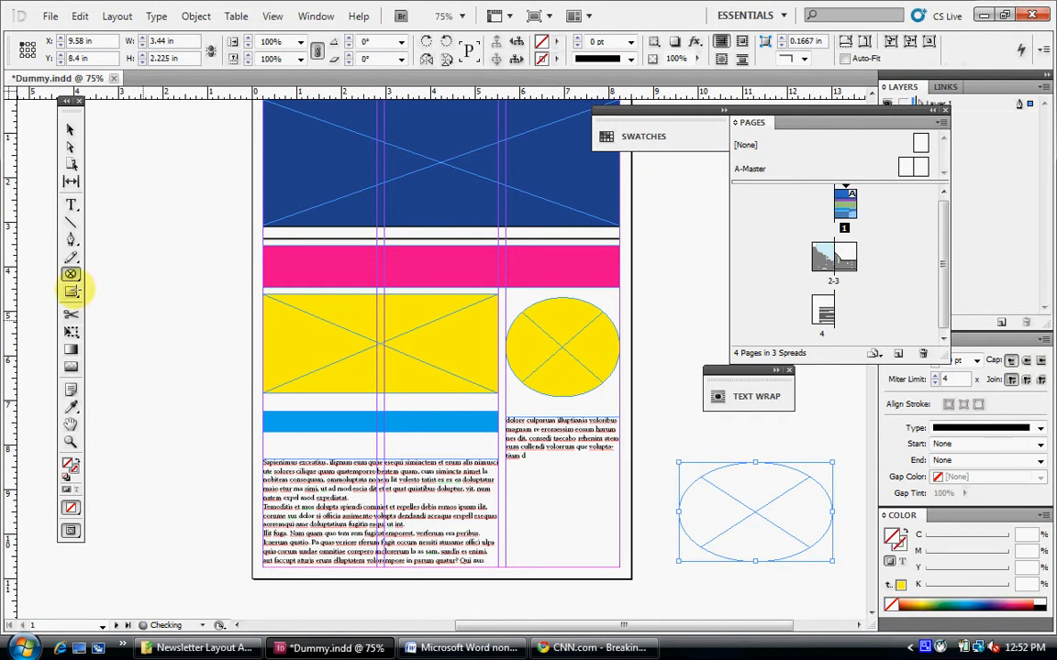
left_click(68, 131)
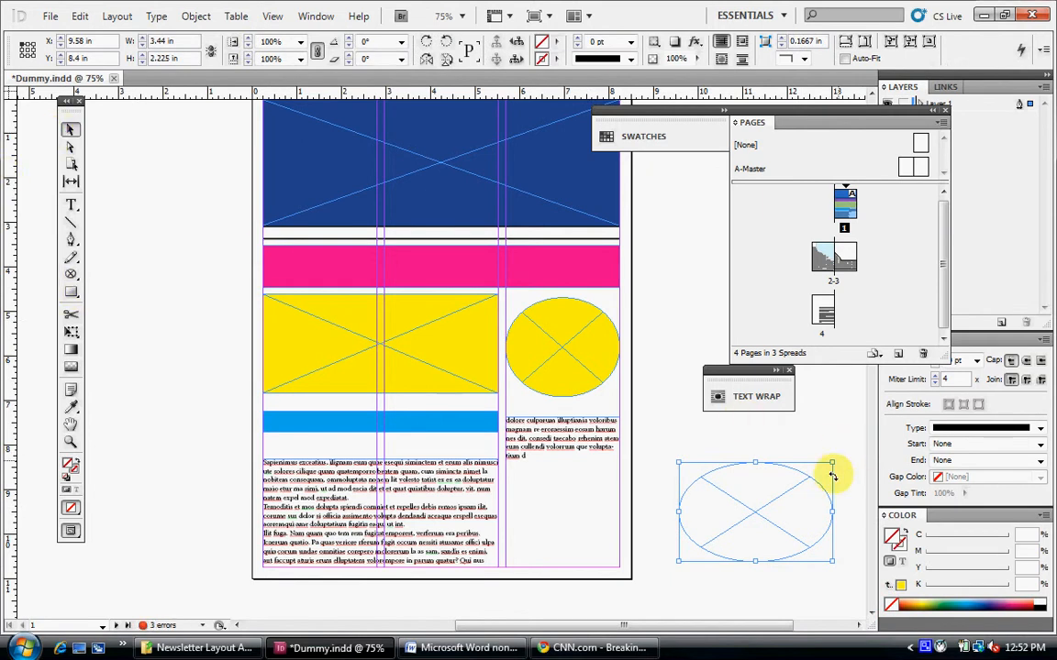
Fill the pasteboard ellipse with the last-used yellow and move it closer to the page, to about X 8.76 in, Y 7.66 in
left_click(889, 534)
left_click(901, 586)
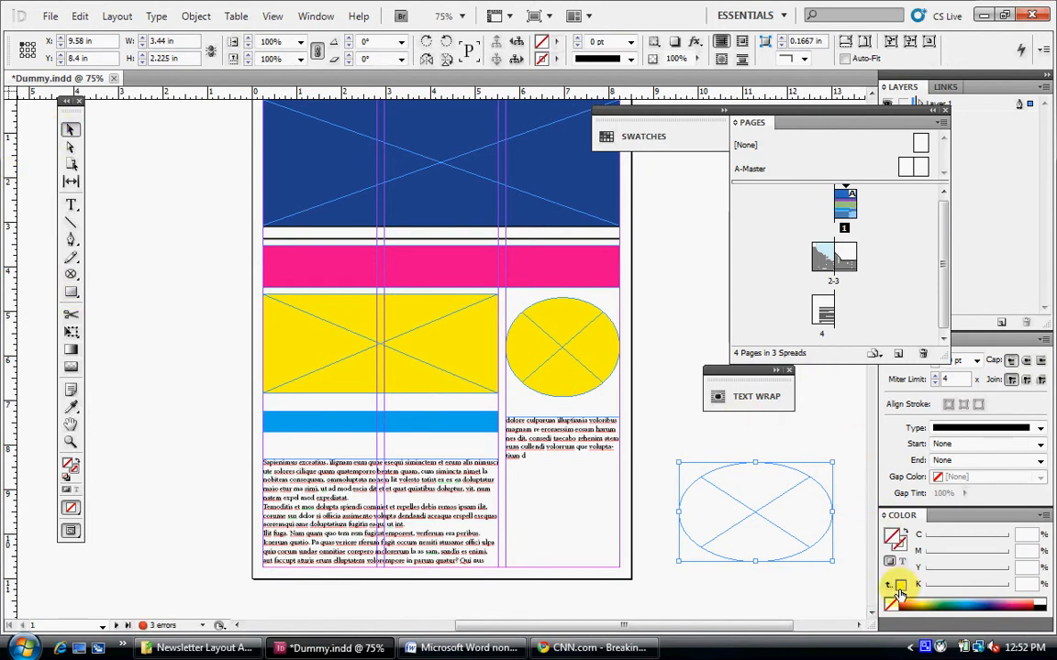
left_click_drag(766, 524, 731, 492)
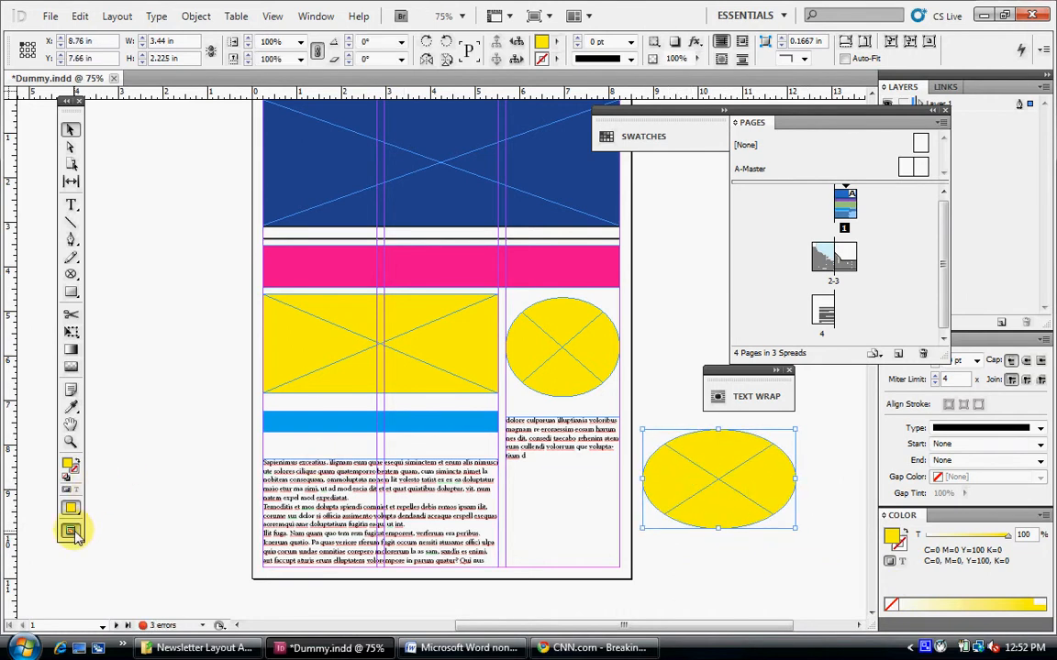
View the page in Preview mode without guides and frame edges, and return to Normal mode
left_click_drag(75, 537, 108, 553)
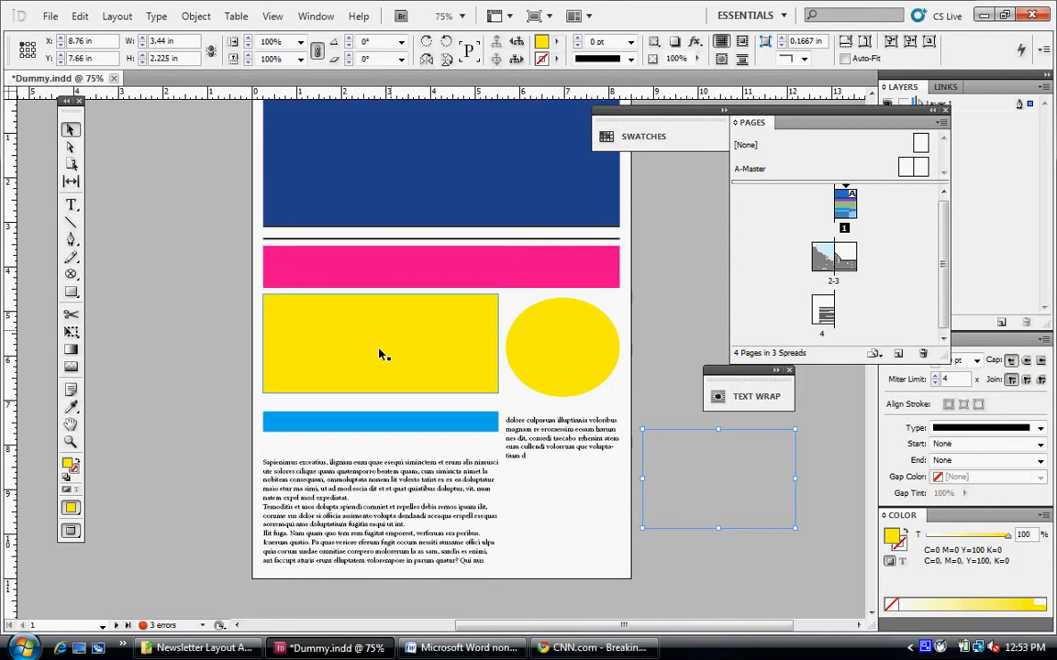
left_click(71, 533)
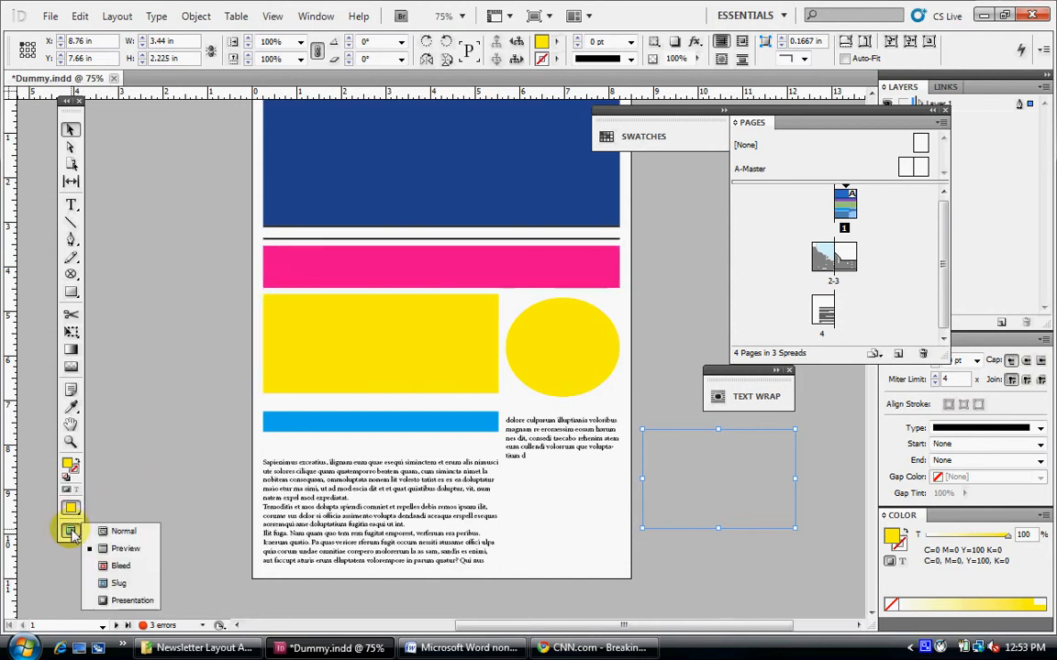
left_click_drag(72, 533, 134, 535)
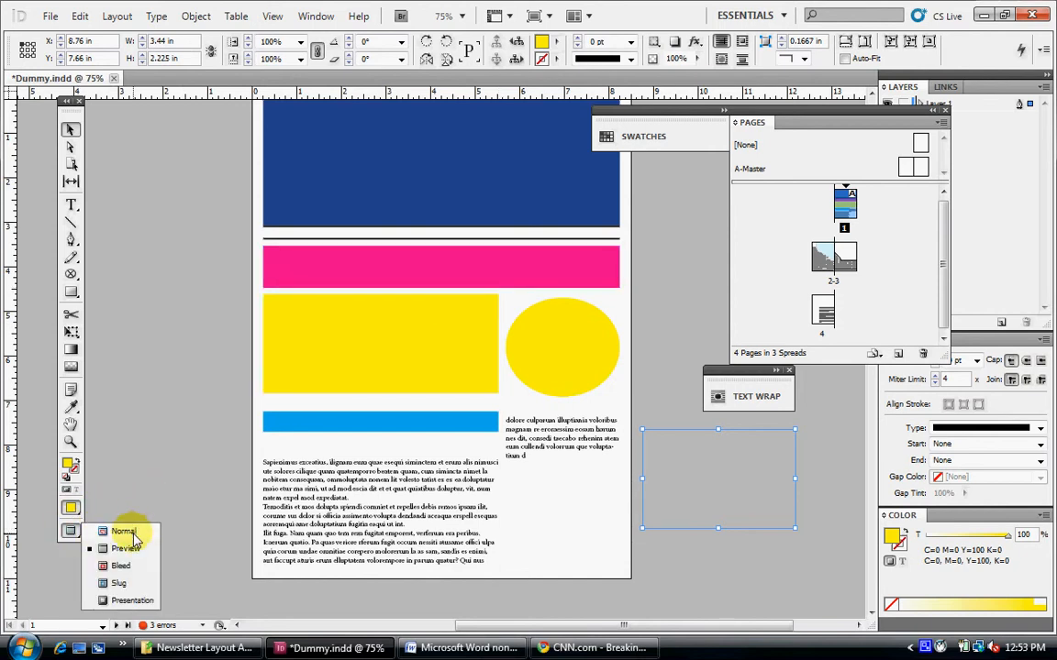
left_click_drag(135, 539, 129, 538)
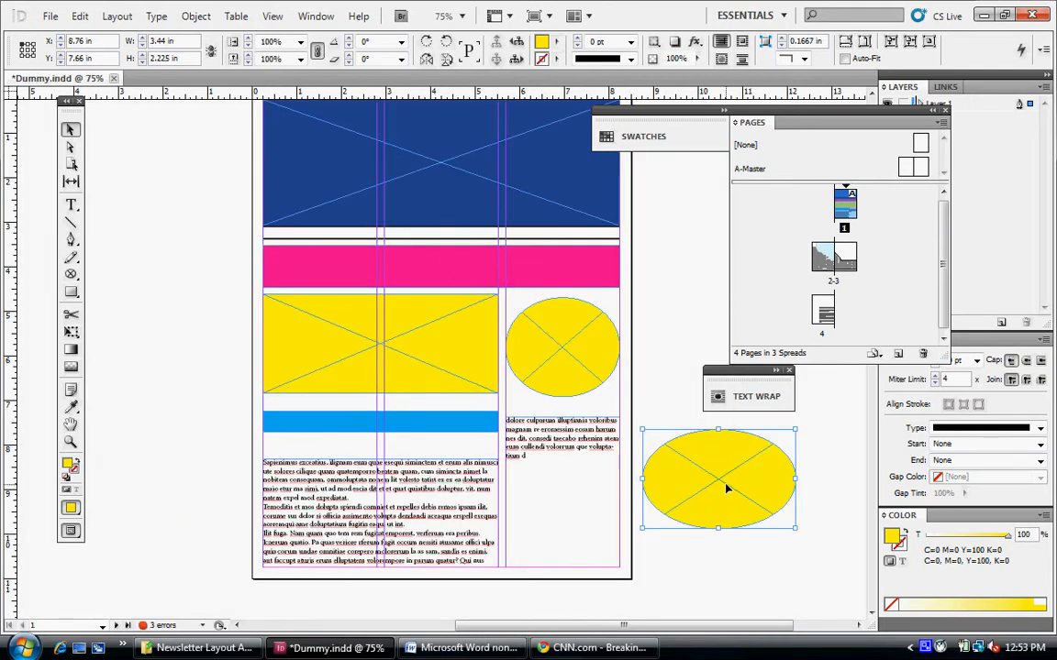
Delete the yellow ellipse from the pasteboard
key("Delete")
Lower the top edge of the body text frame under the blue bar to make its height about 2.225 in
scroll(411, 473, "down", 1)
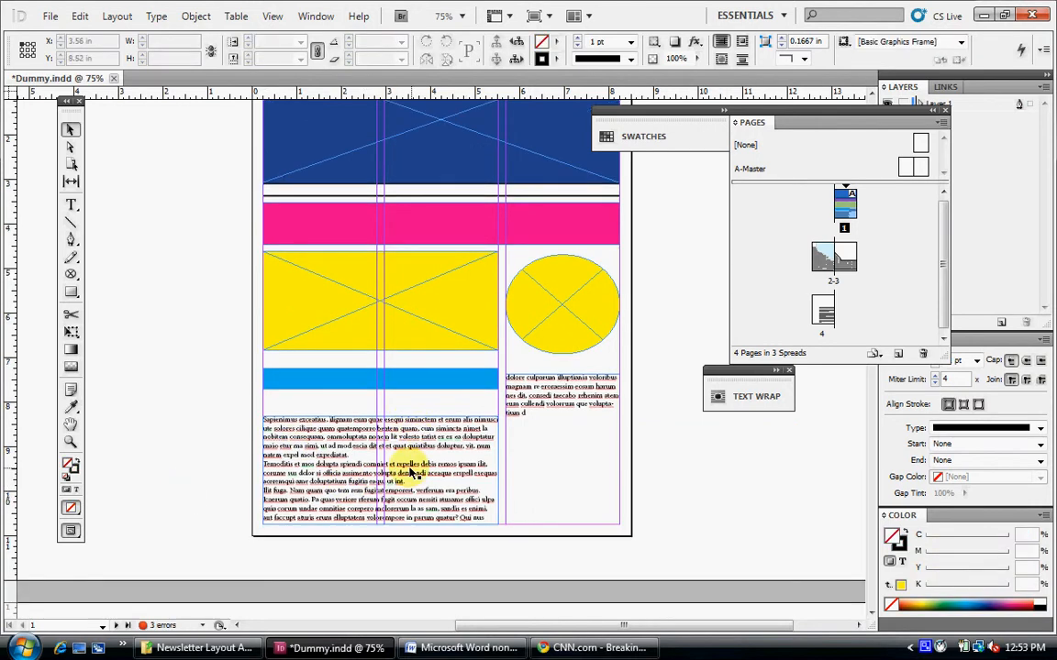
scroll(411, 473, "down", 2)
left_click(365, 336)
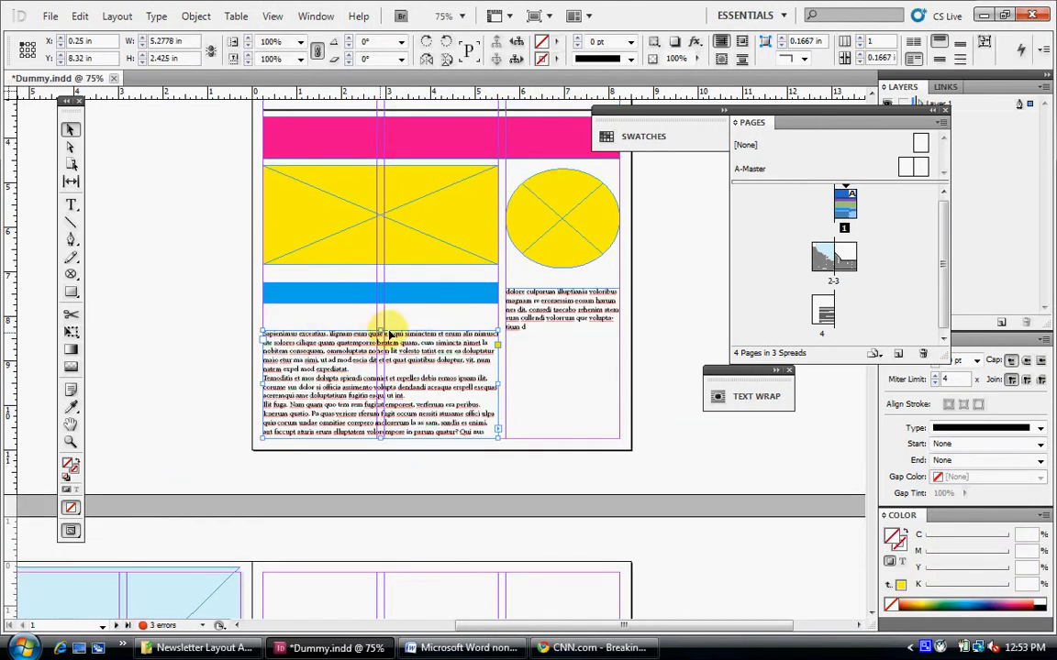
mouse_move(379, 330)
left_mouse_down()
mouse_move(381, 382)
mouse_move(376, 339)
left_mouse_up()
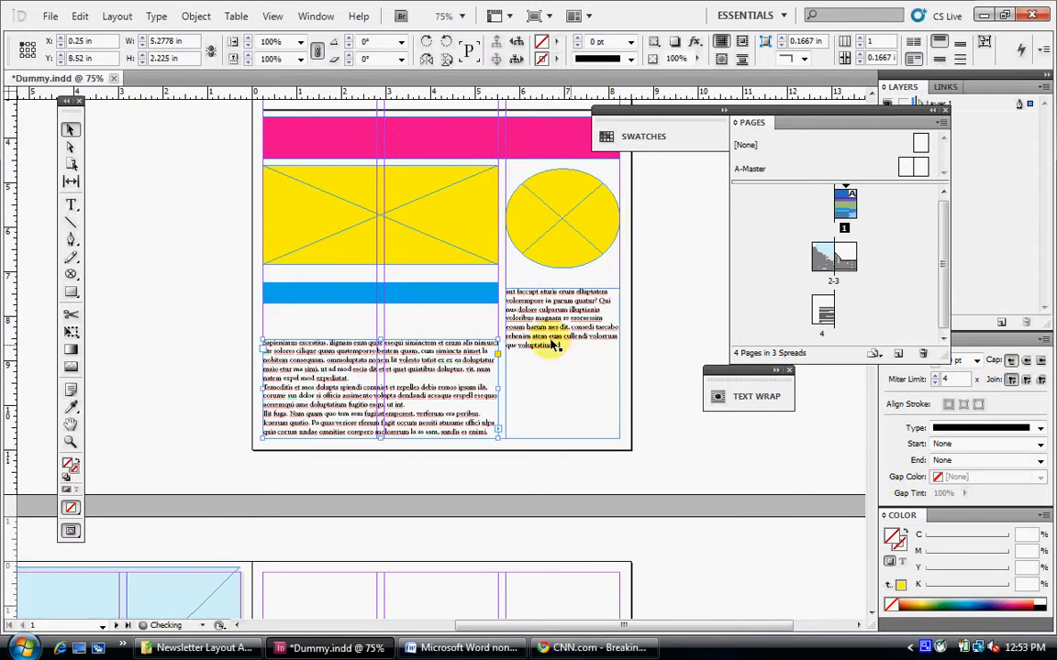
Move the linked text frame out of the third column and raise the body text frame's top edge slightly
left_click_drag(534, 297, 641, 278)
left_click(427, 378)
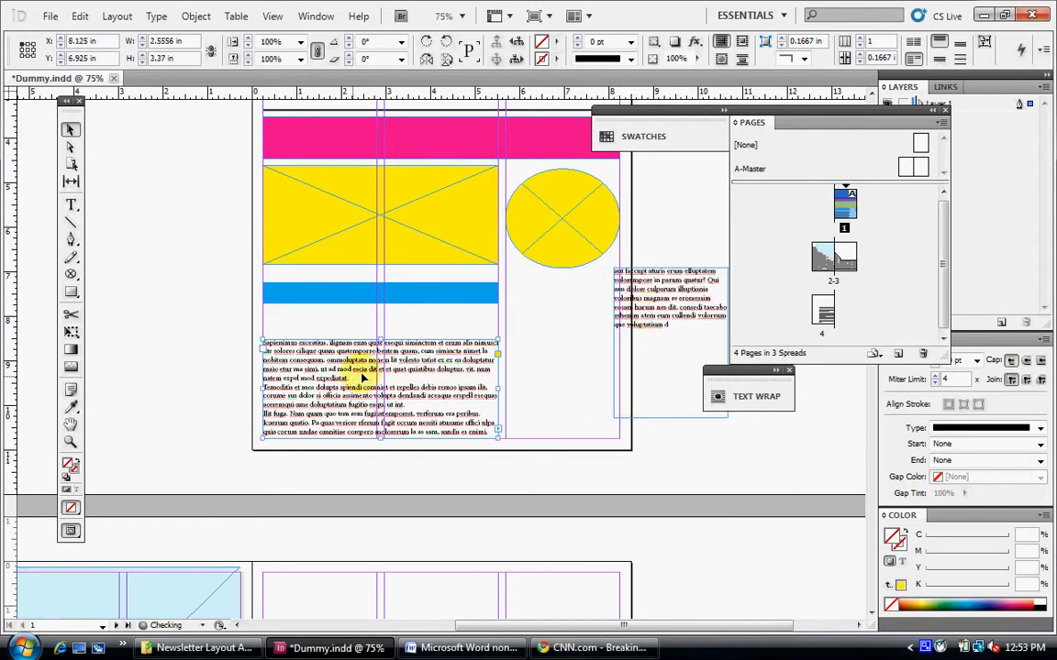
mouse_move(379, 335)
left_mouse_down()
mouse_move(377, 354)
mouse_move(381, 319)
mouse_move(377, 376)
mouse_move(385, 333)
left_mouse_up()
left_click_drag(654, 305, 588, 360)
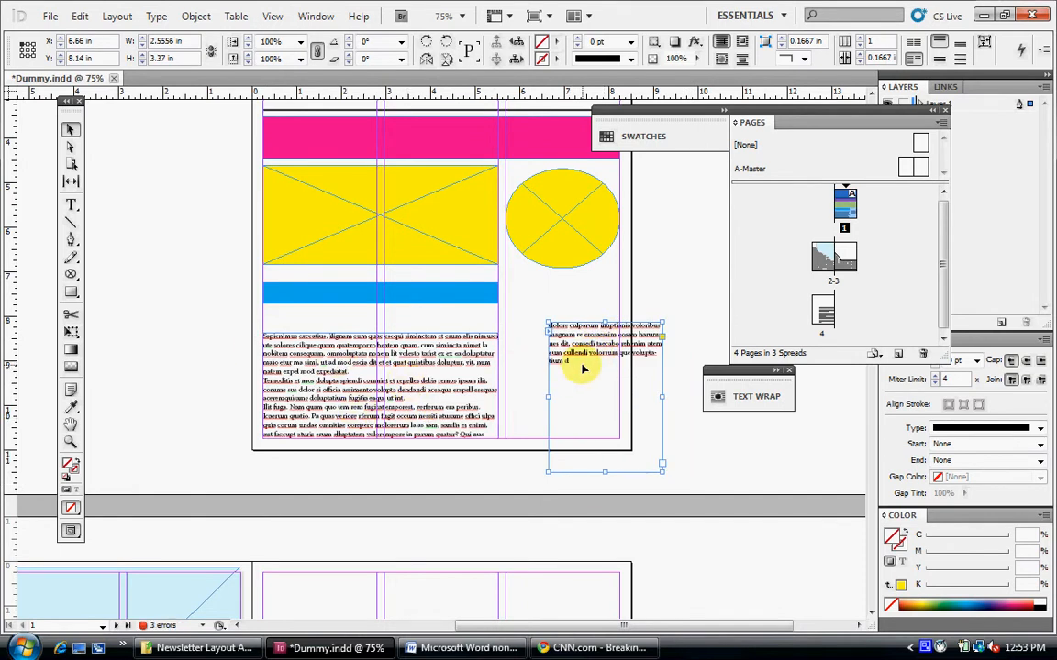
Delete both linked text frames from the lower part of page 1
key("Delete")
left_click(481, 371)
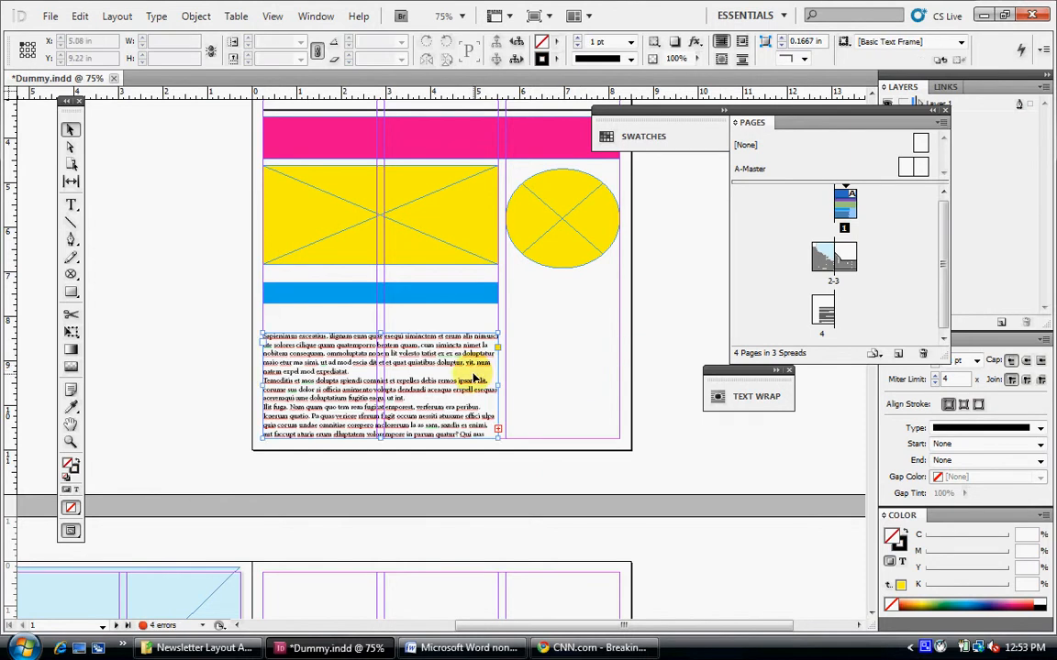
key("Delete")
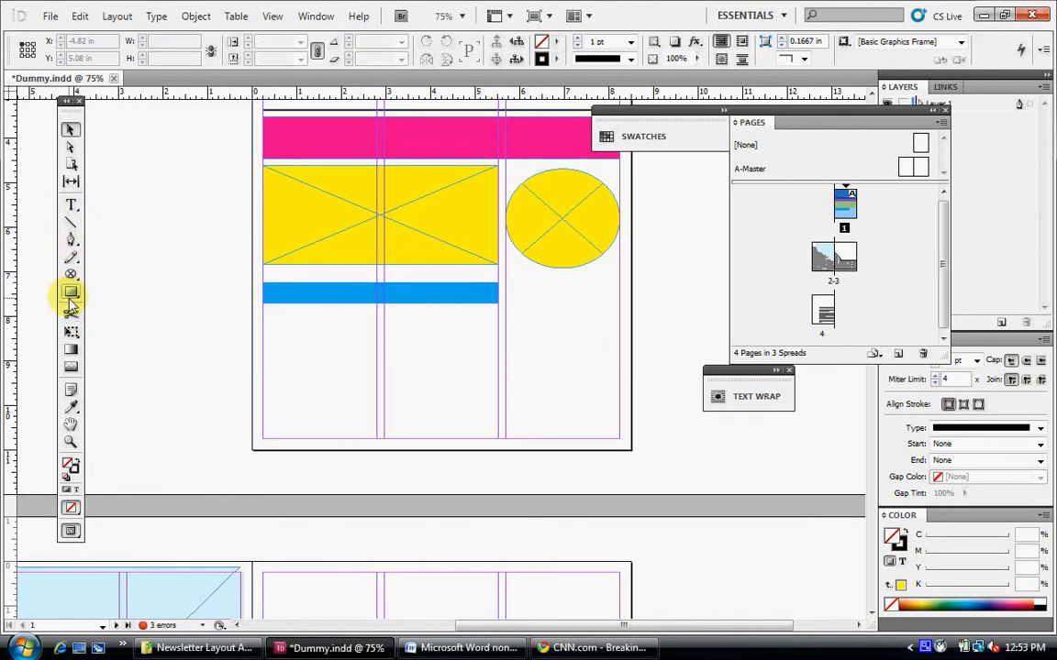
Draw a text frame about 5.28 by 2.63 in across the first two columns under the blue bar and fill it with placeholder text
left_click_drag(71, 292, 107, 291)
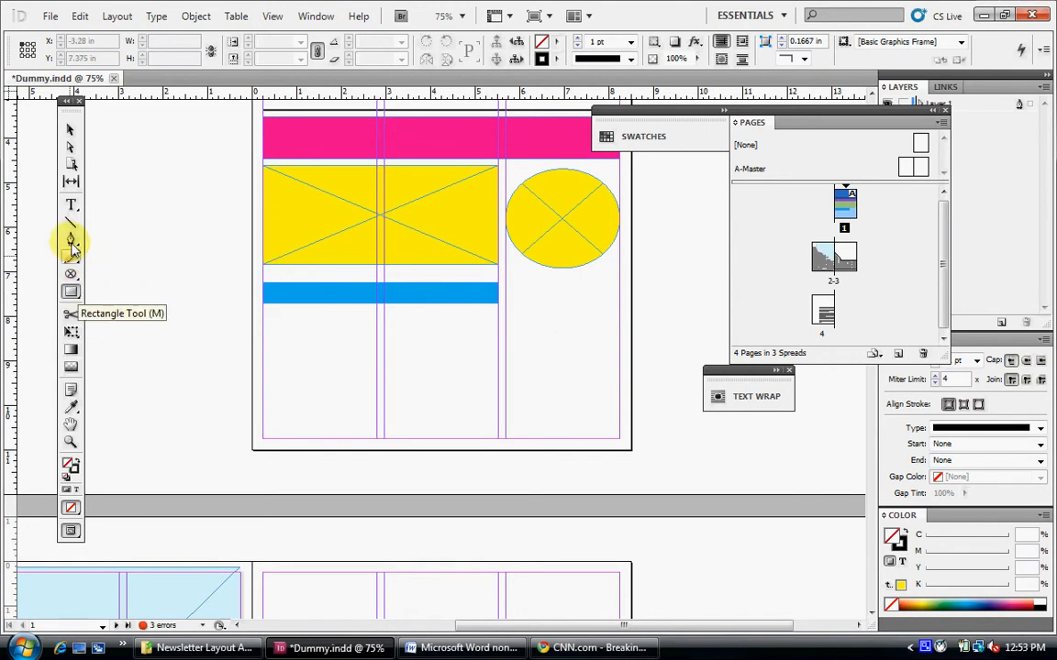
left_click(71, 207)
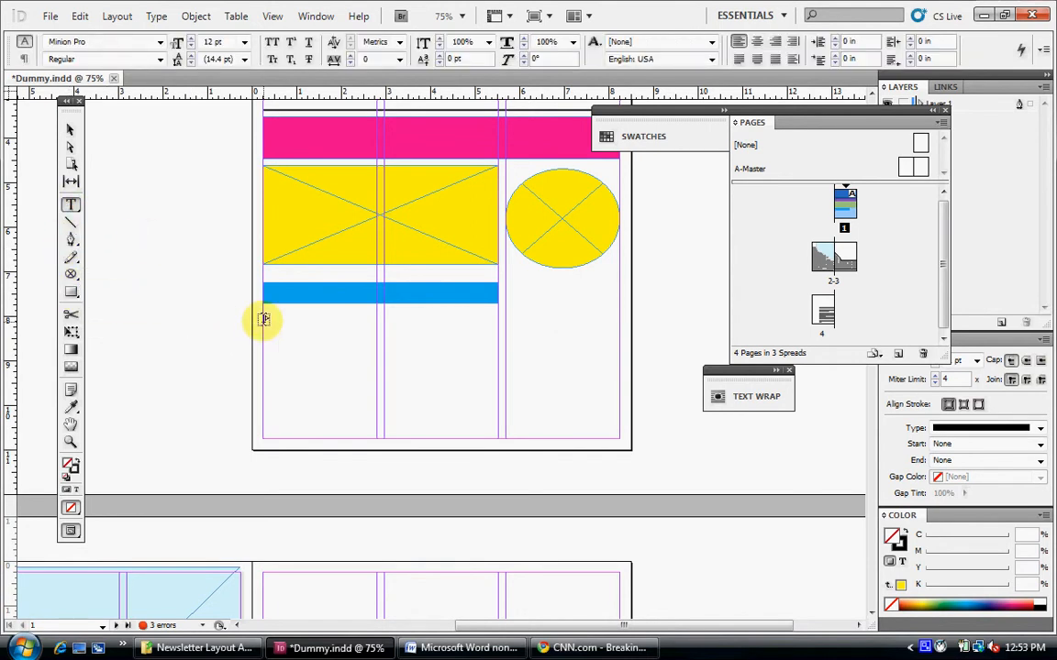
left_click_drag(262, 326, 497, 447)
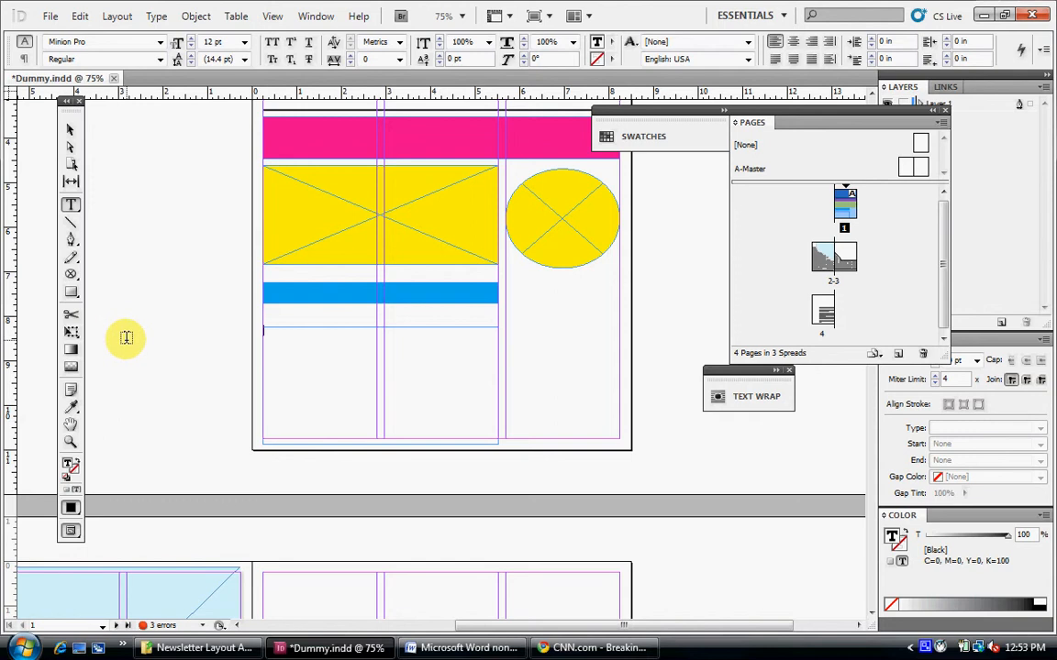
right_click(278, 349)
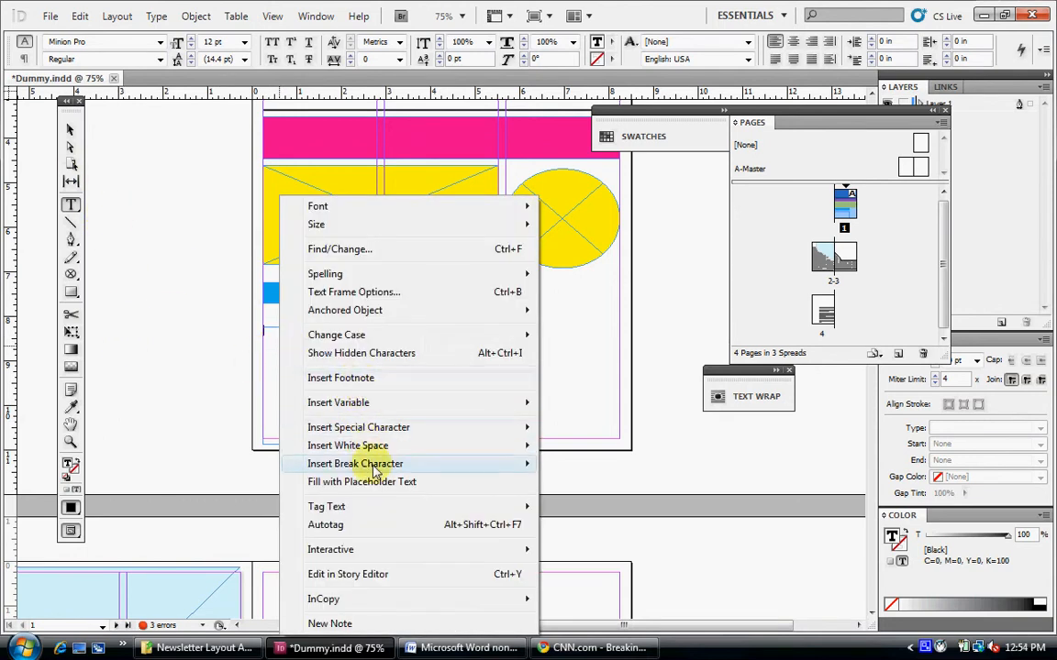
left_click(372, 482)
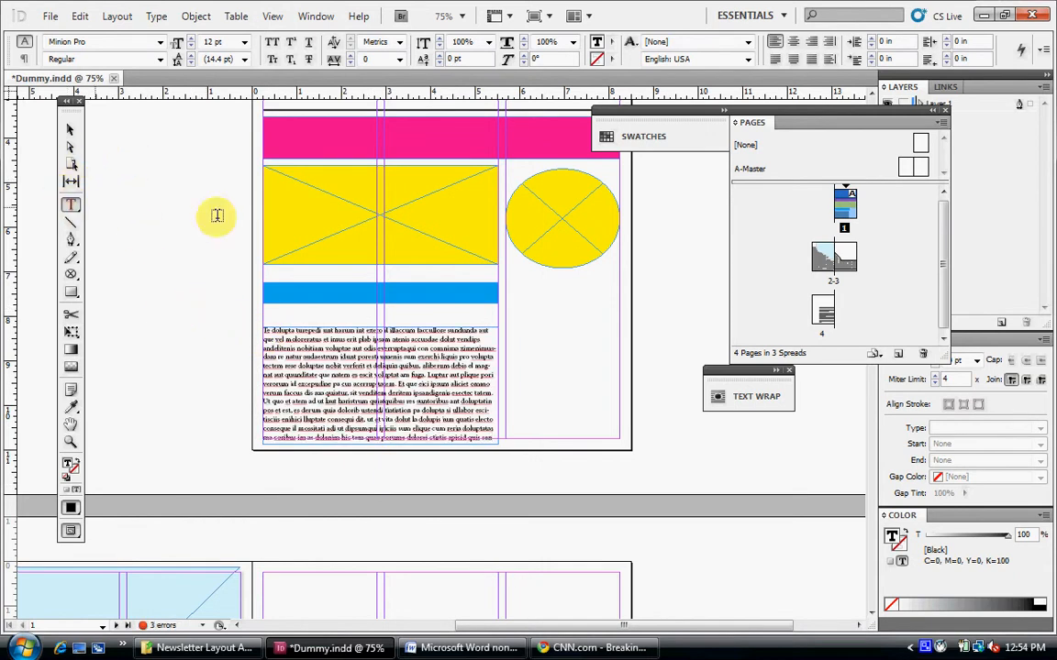
Draw an empty text frame in the third column, from below the yellow circle to the bottom margin
left_click_drag(525, 287, 618, 438)
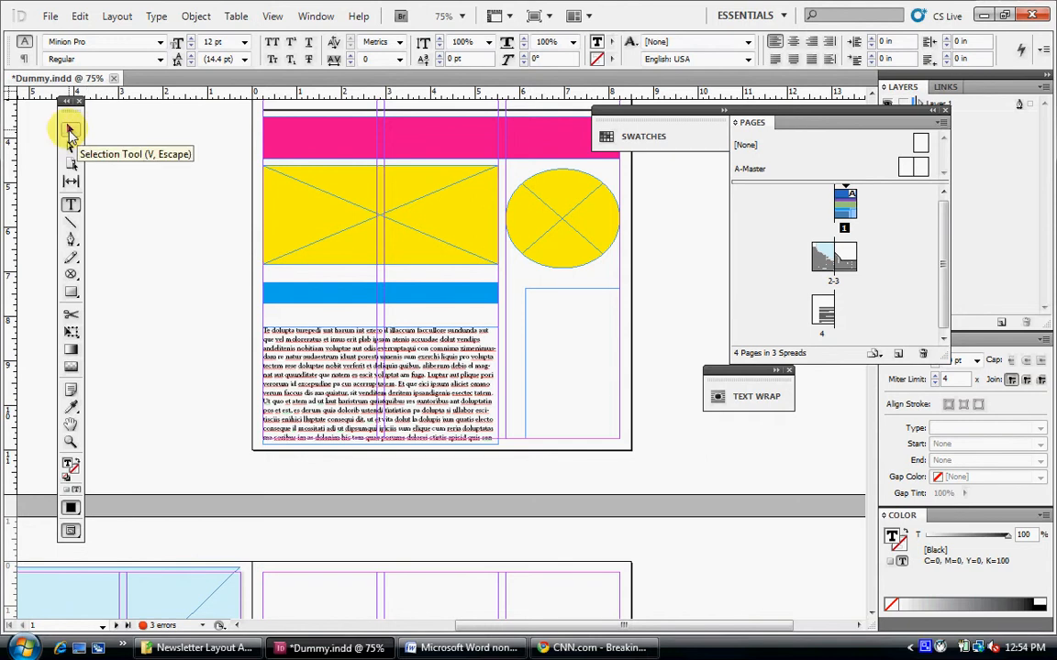
left_click(70, 130)
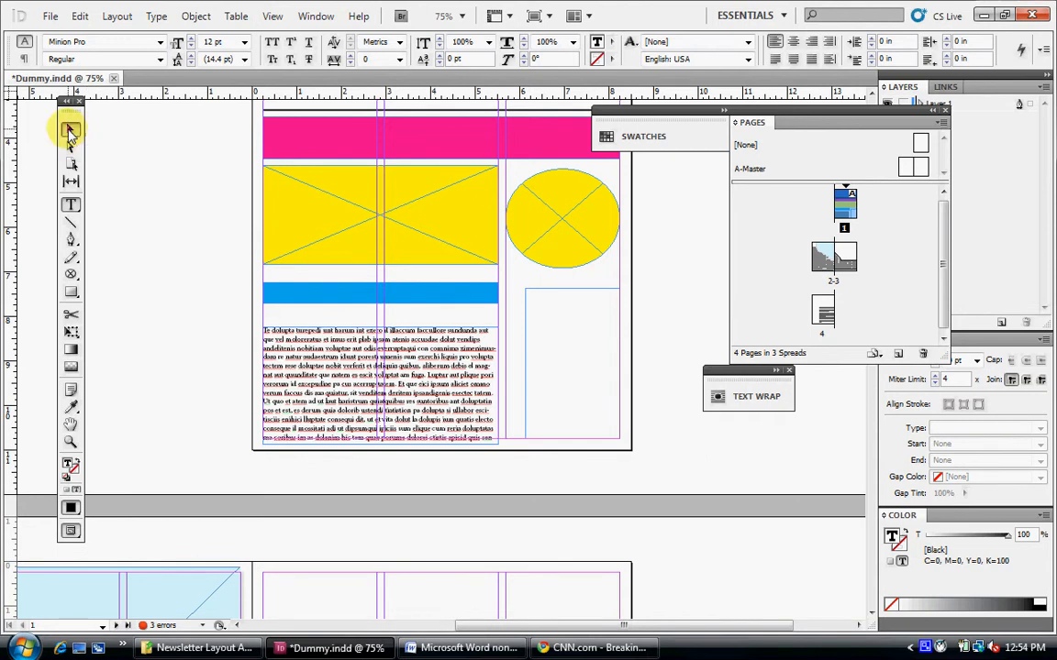
Lower the top edge of the placeholder text frame to shrink its height to about 1.97 in
left_click(424, 394)
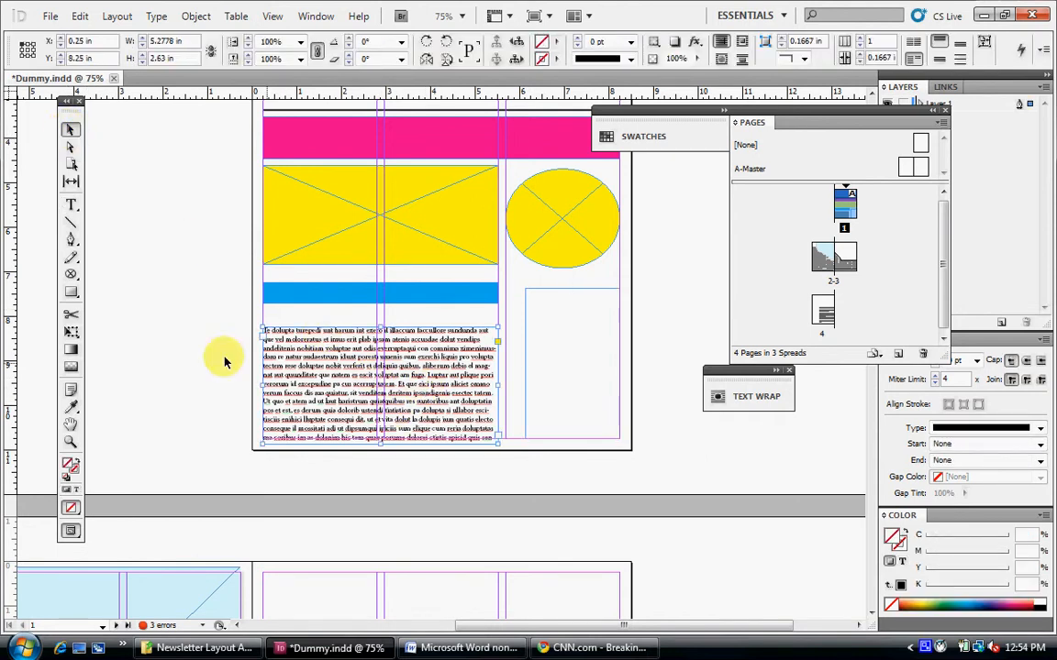
left_click(71, 441)
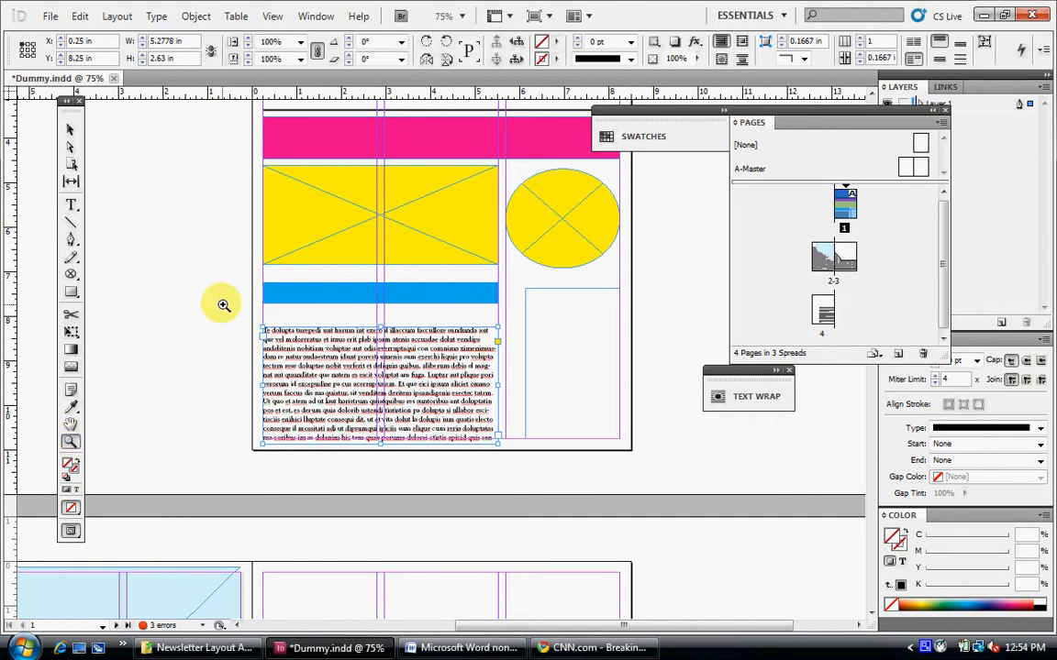
left_click_drag(221, 304, 593, 492)
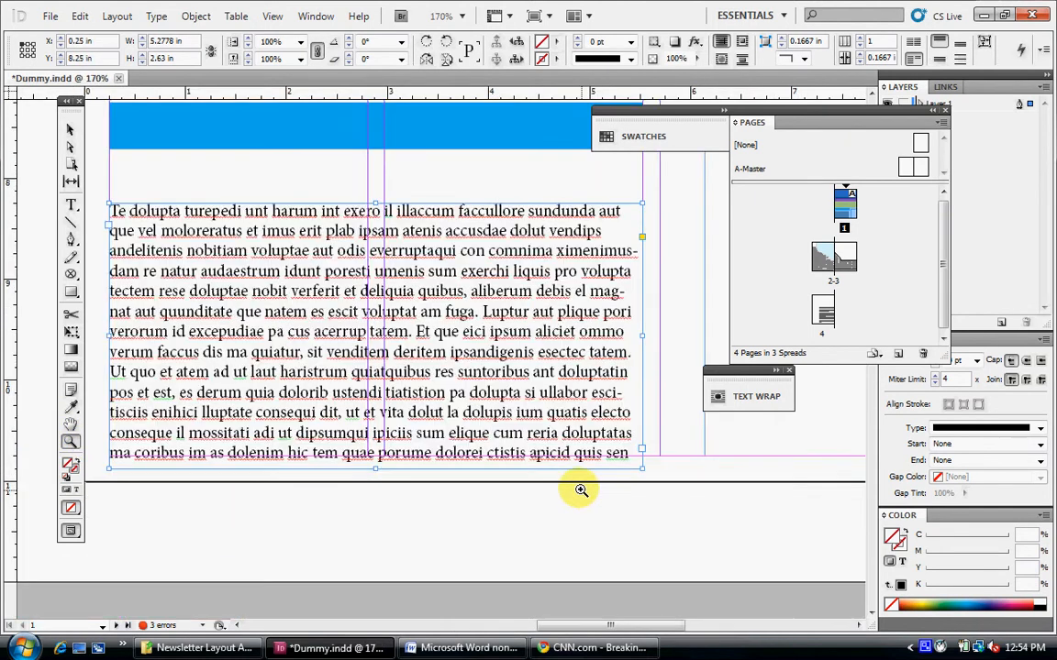
left_click(70, 130)
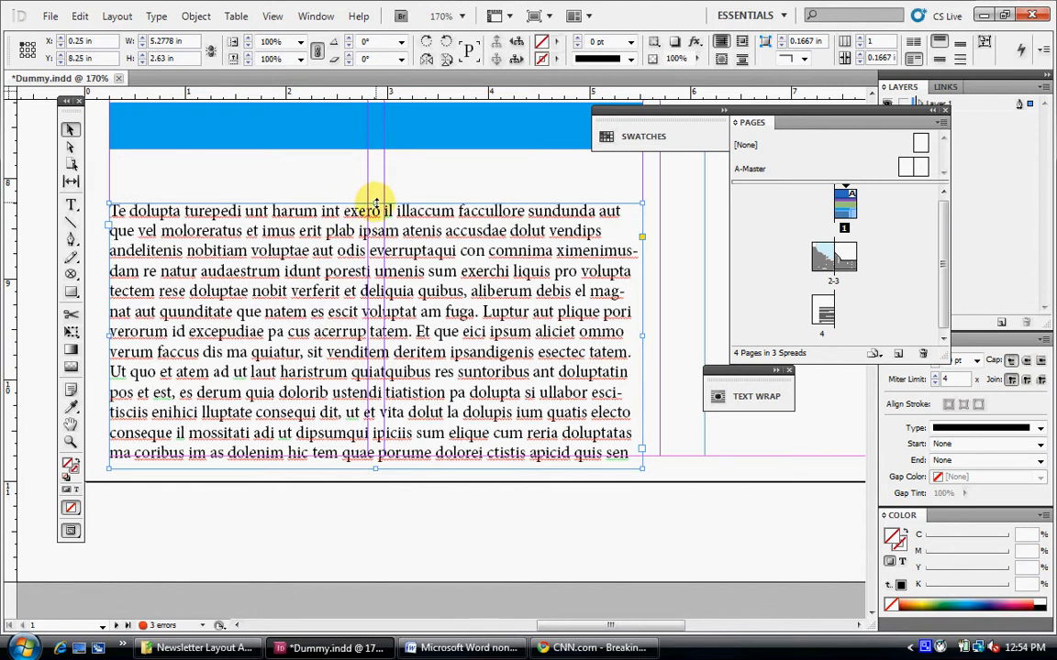
left_click_drag(374, 206, 355, 276)
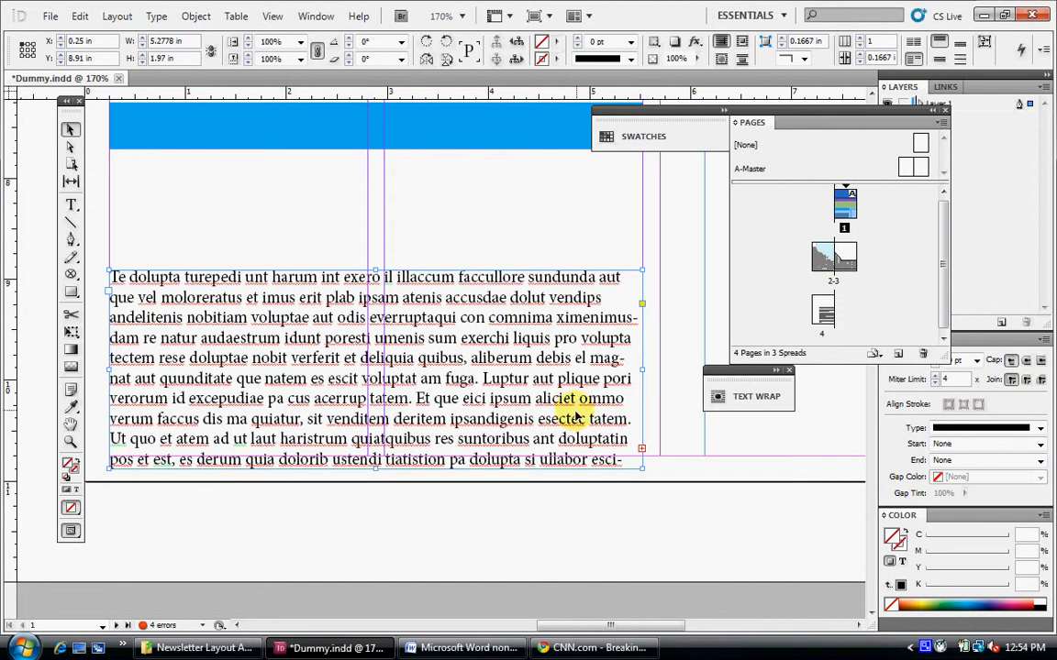
Reposition the shortened text frame to X 0.25 in and about Y 8.42 in, aligned with the page's first-column margin
left_click_drag(501, 374, 493, 343)
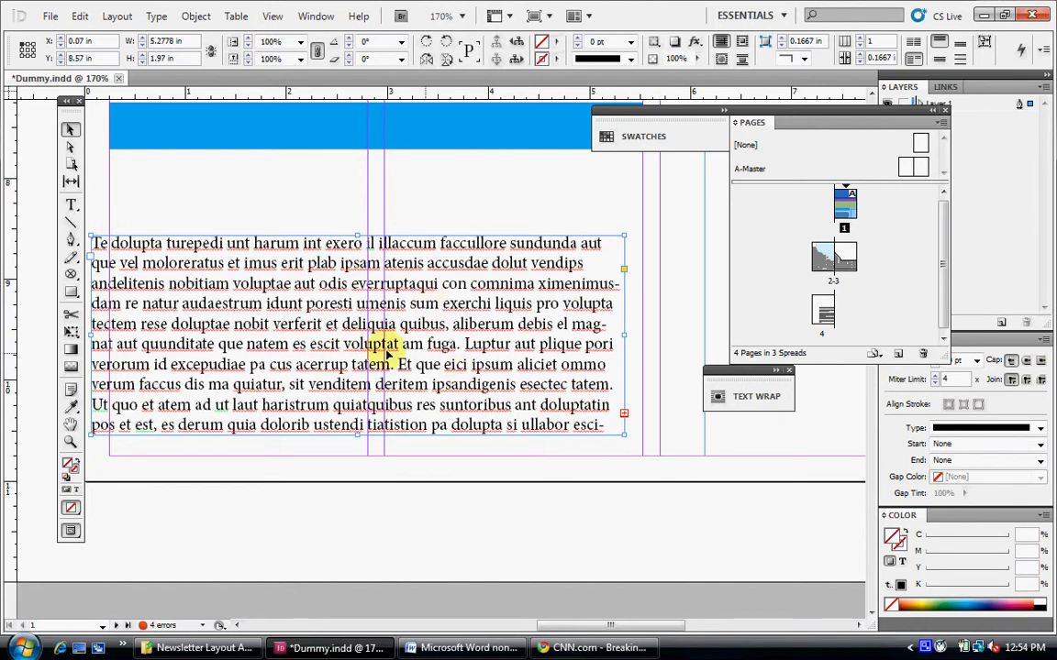
left_click_drag(418, 364, 446, 346)
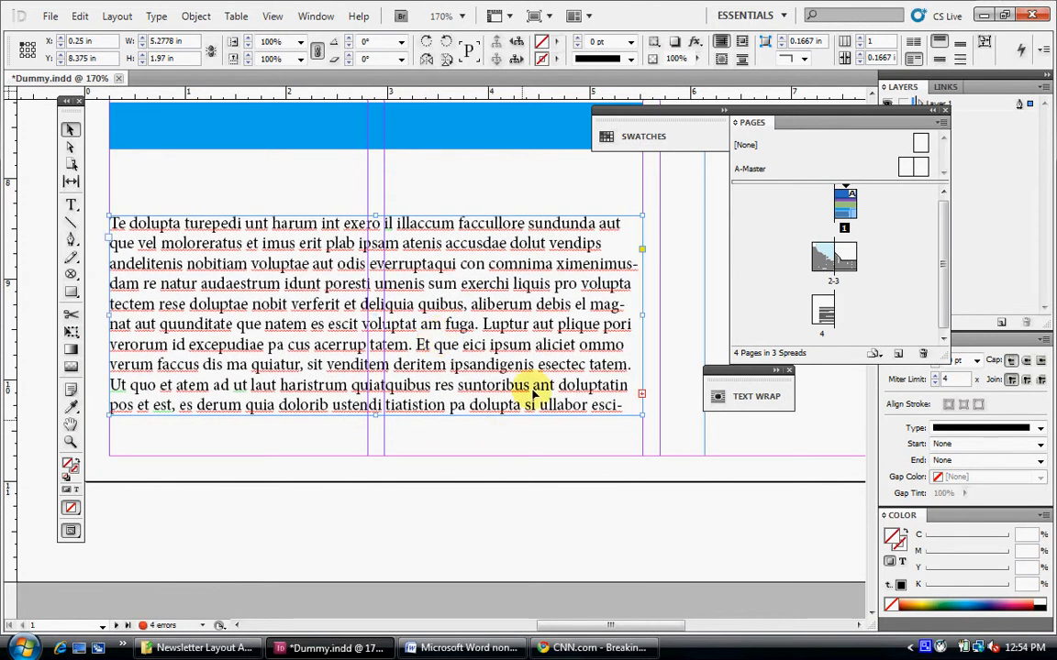
mouse_move(541, 325)
left_mouse_down()
mouse_move(527, 323)
mouse_move(541, 330)
left_mouse_up()
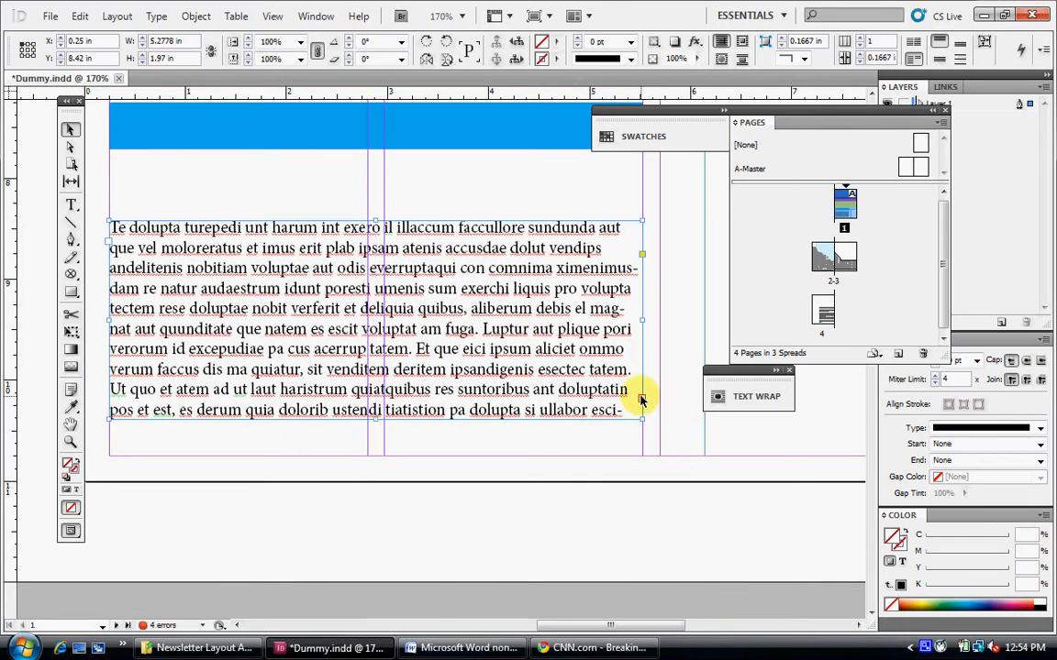
Try to pick up the placeholder frame's overset text for threading into another frame
left_click(641, 401)
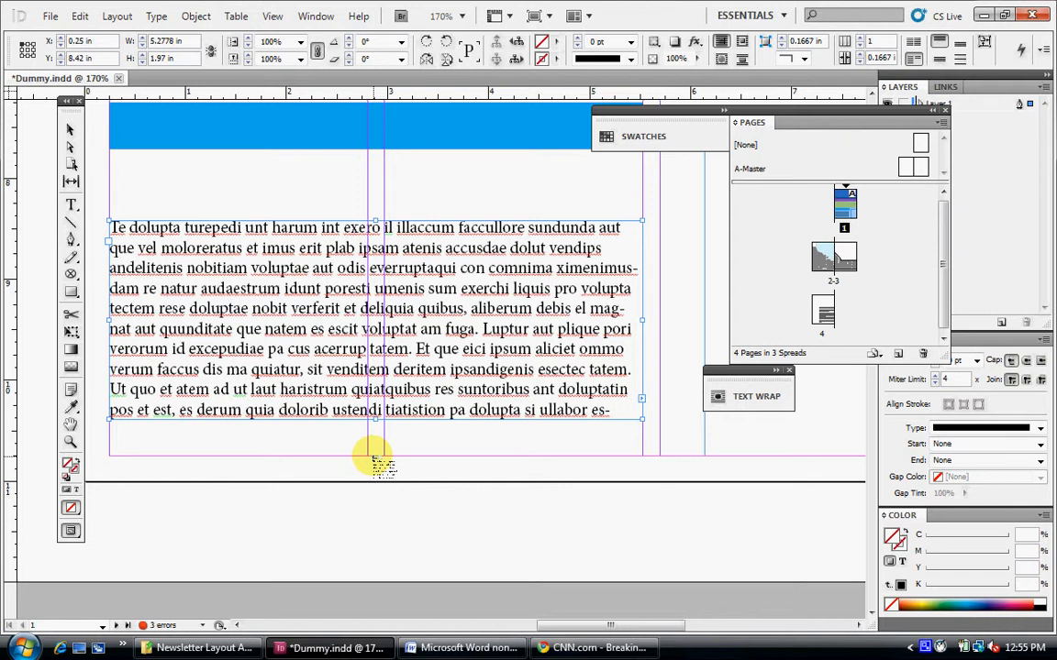
left_click_drag(376, 459, 437, 456)
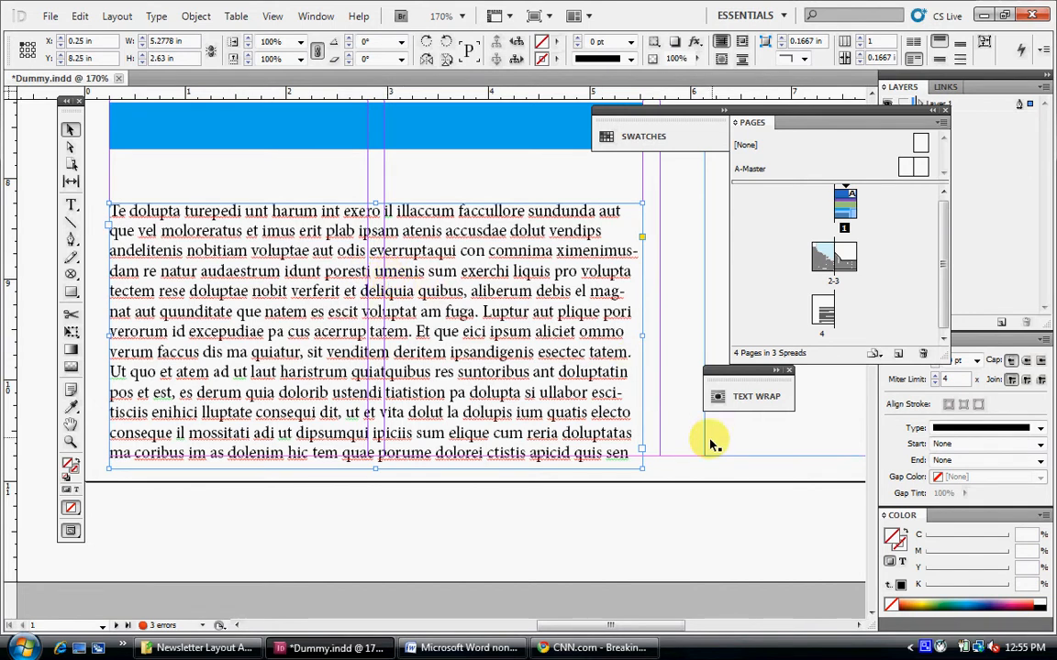
left_click_drag(682, 479, 545, 483)
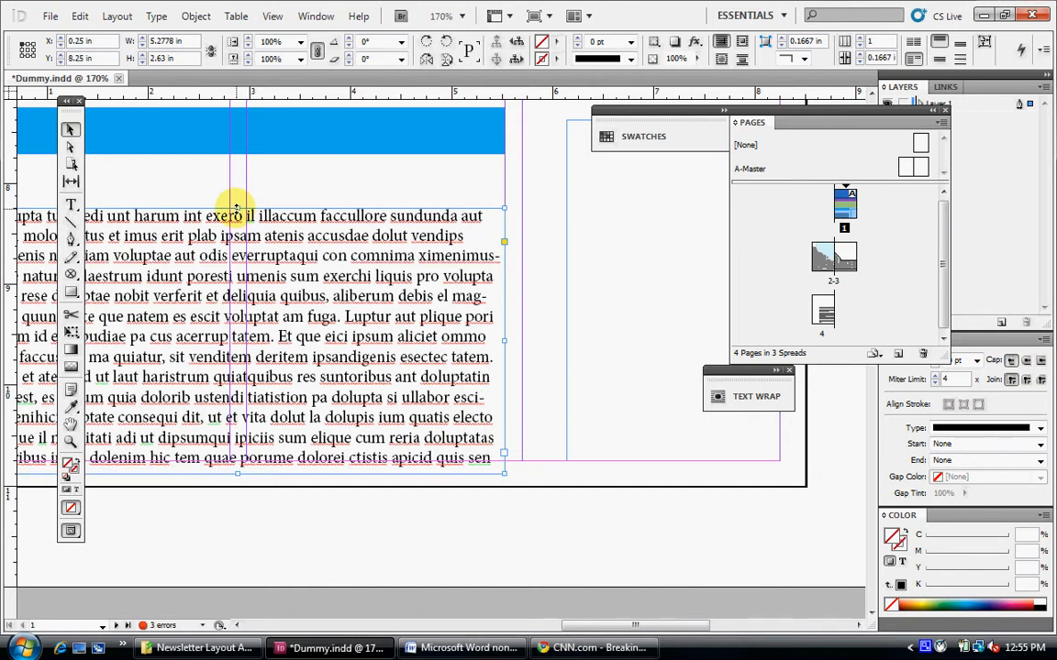
Lower the placeholder frame's top edge to shrink its height to about 1.71 in, and thread its overset text into the empty third-column frame
mouse_move(236, 206)
left_mouse_down()
mouse_move(243, 236)
mouse_move(224, 252)
mouse_move(236, 302)
left_mouse_up()
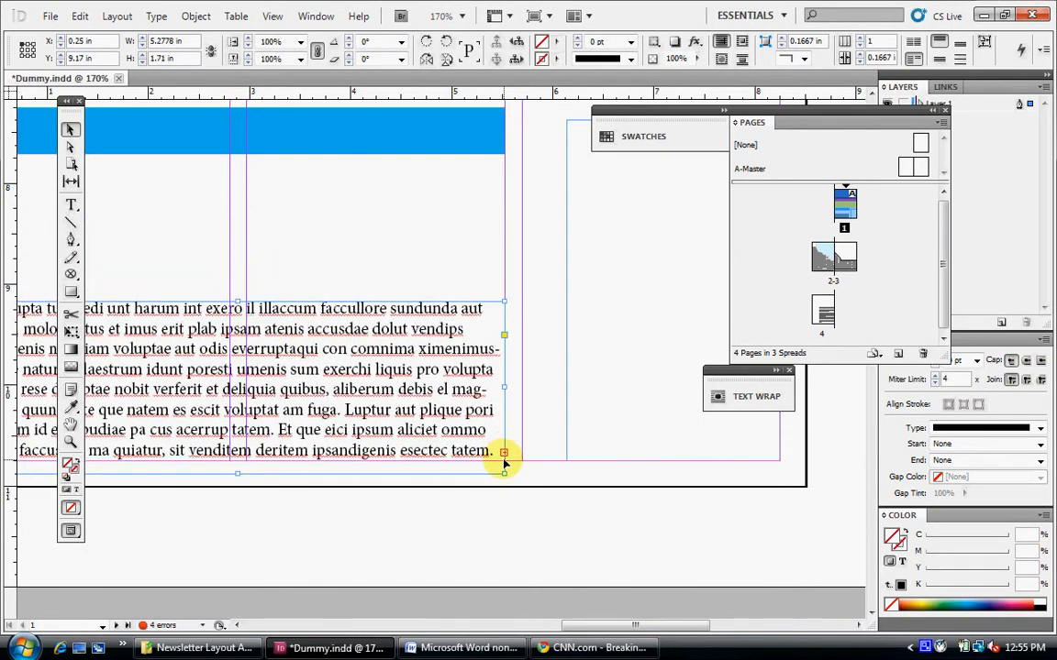
left_click(503, 453)
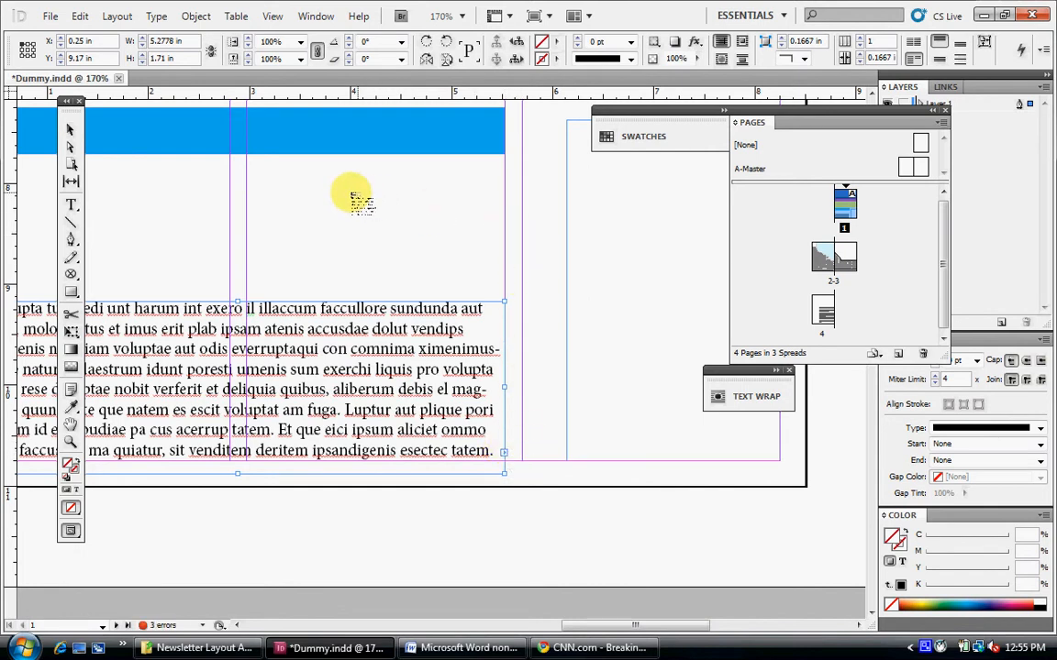
left_click(580, 155)
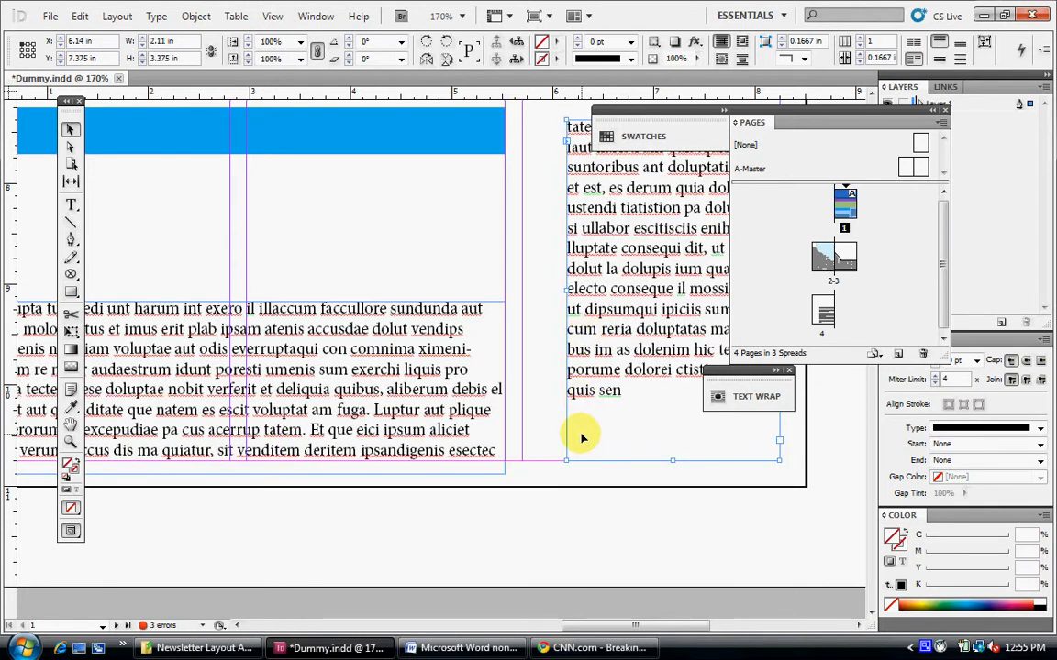
Raise the top edge of the first threaded text frame to make it about 1.82 in tall
left_click(235, 306)
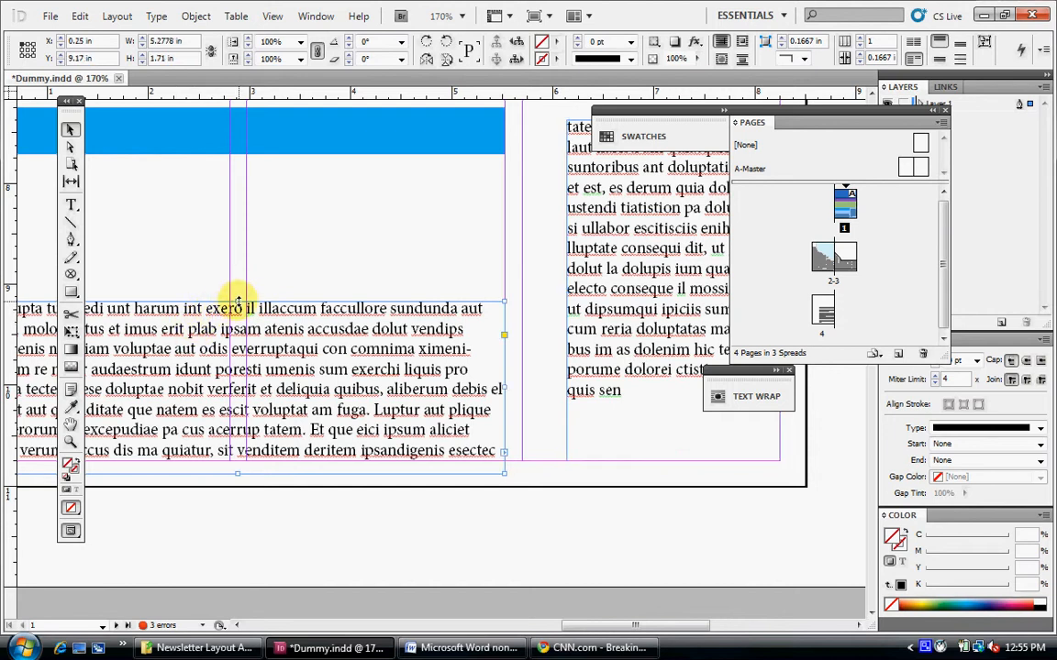
mouse_move(237, 303)
left_mouse_down()
mouse_move(239, 209)
mouse_move(229, 246)
mouse_move(237, 281)
mouse_move(236, 228)
mouse_move(243, 329)
mouse_move(251, 237)
mouse_move(243, 255)
mouse_move(248, 275)
mouse_move(260, 219)
mouse_move(251, 292)
left_mouse_up()
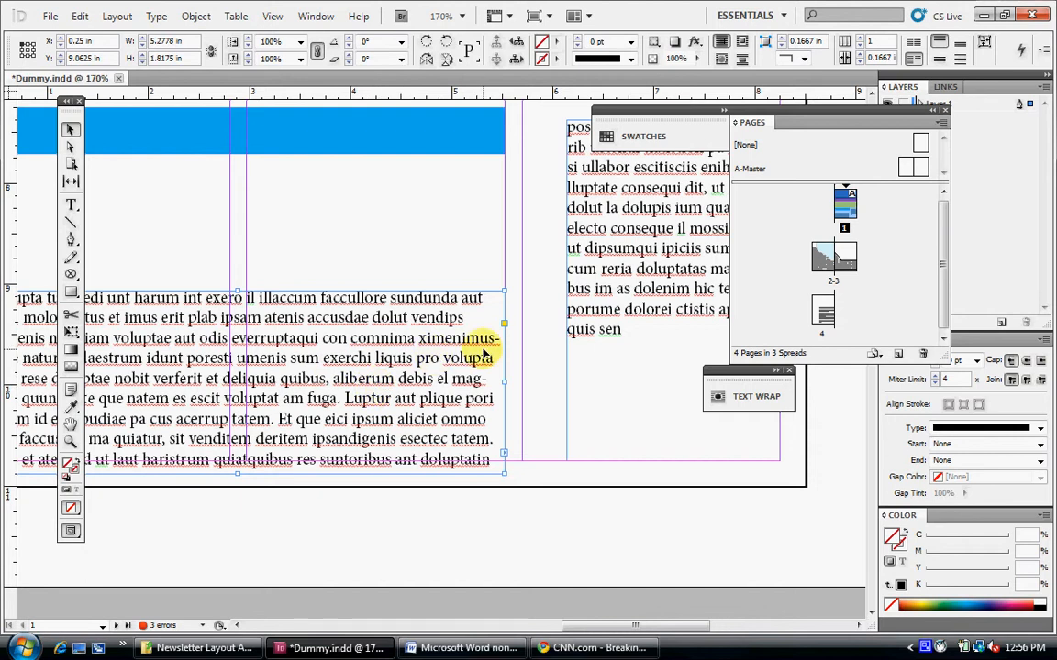
Delete the angled five-column text frame at the bottom of page 3
key("ctrl+0")
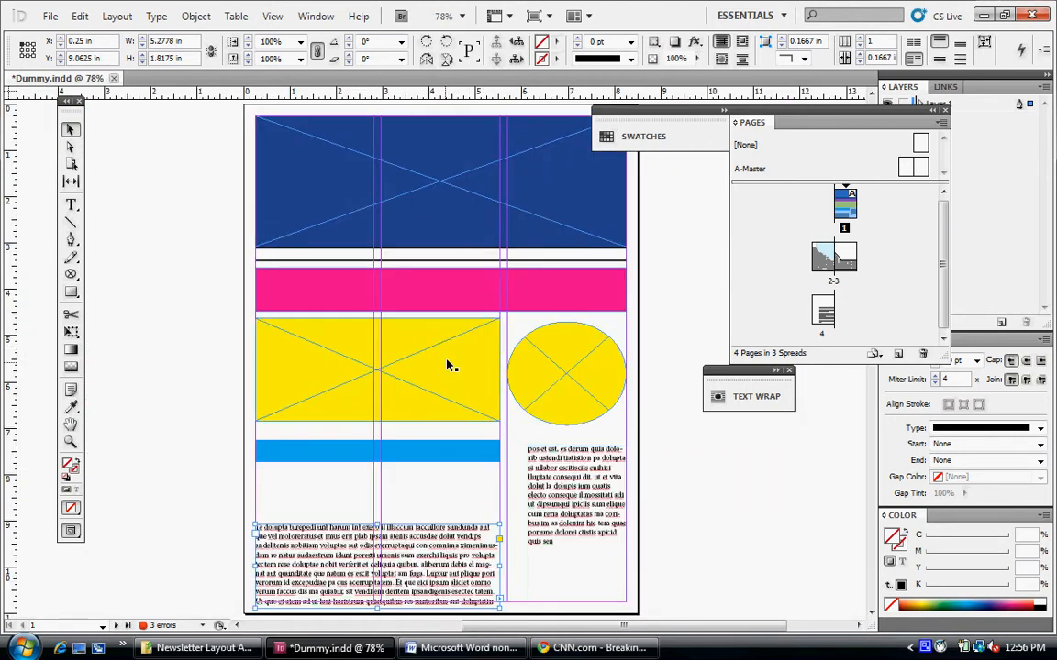
scroll(450, 366, "down", 10)
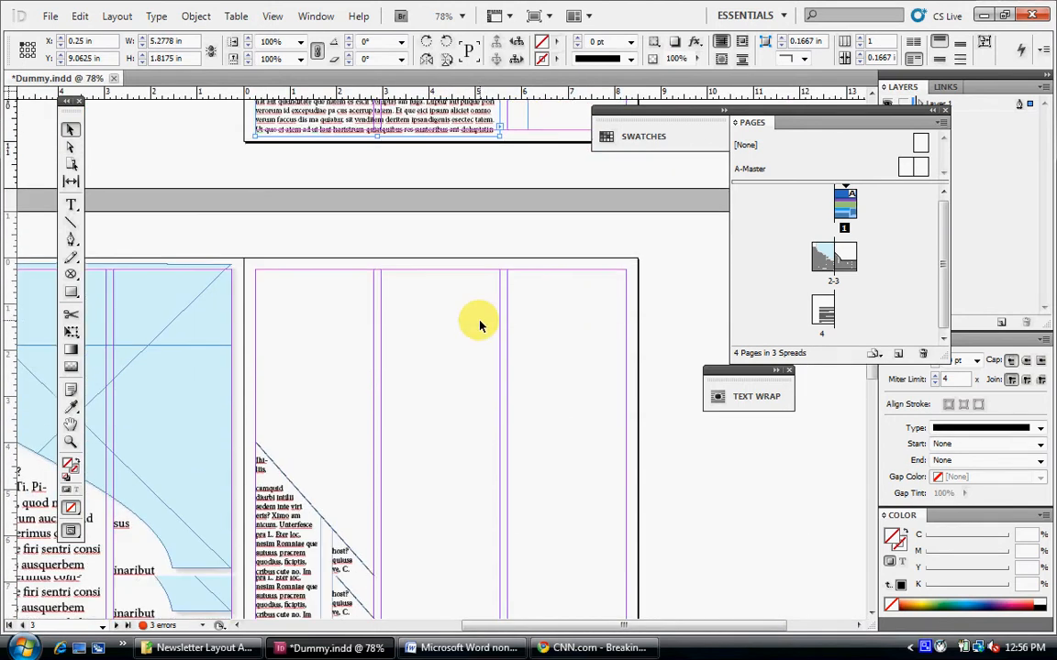
scroll(479, 325, "down", 4)
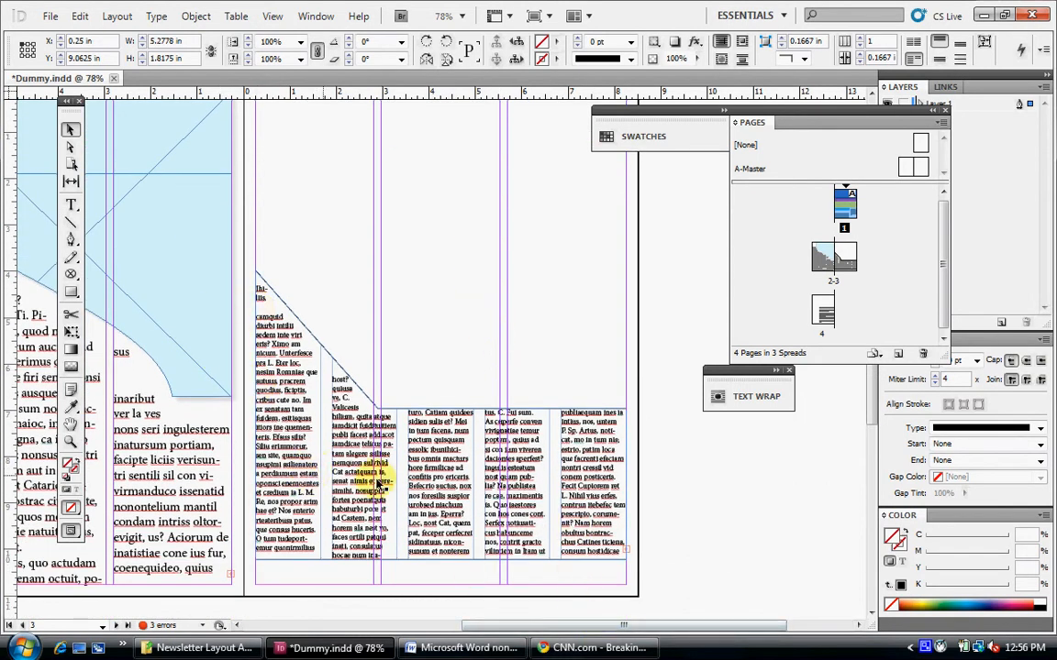
left_click_drag(440, 480, 441, 370)
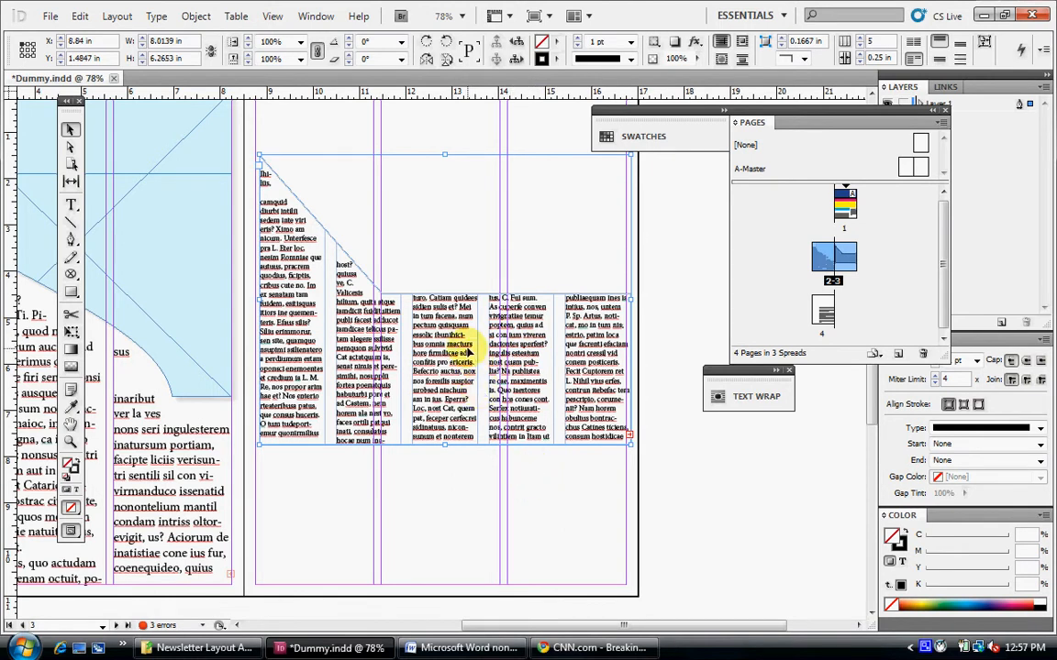
key("Delete")
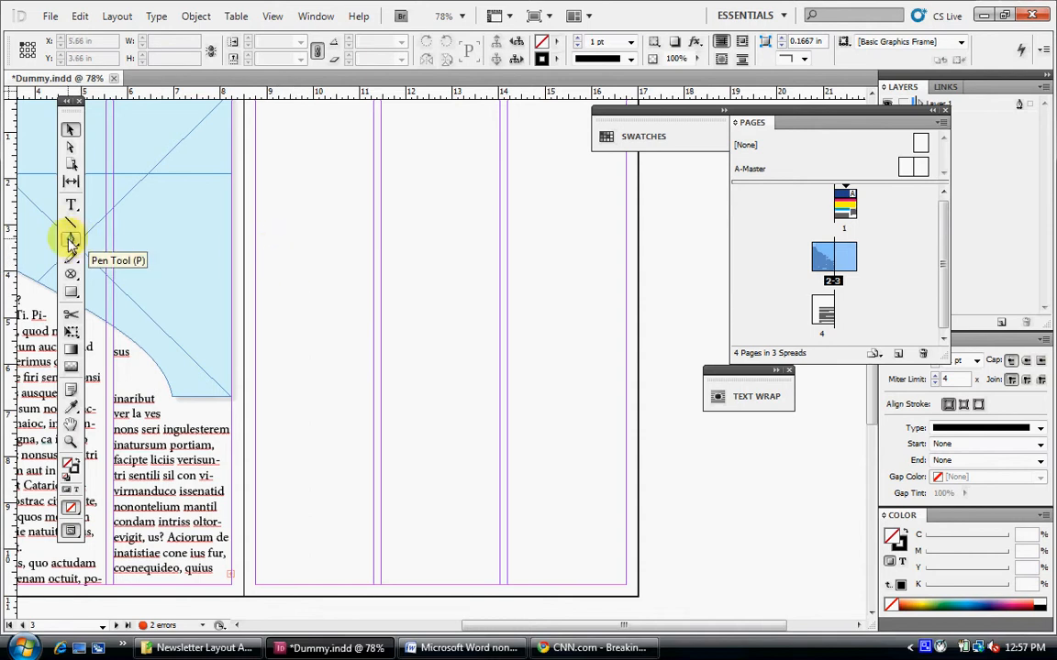
Lay the toolbox out horizontally and draw a closed Pen shape about 8.01 by 5.69 in on lower page 3, its upper edge sloping across the first column
double_click(66, 108)
left_click_drag(64, 111, 189, 118)
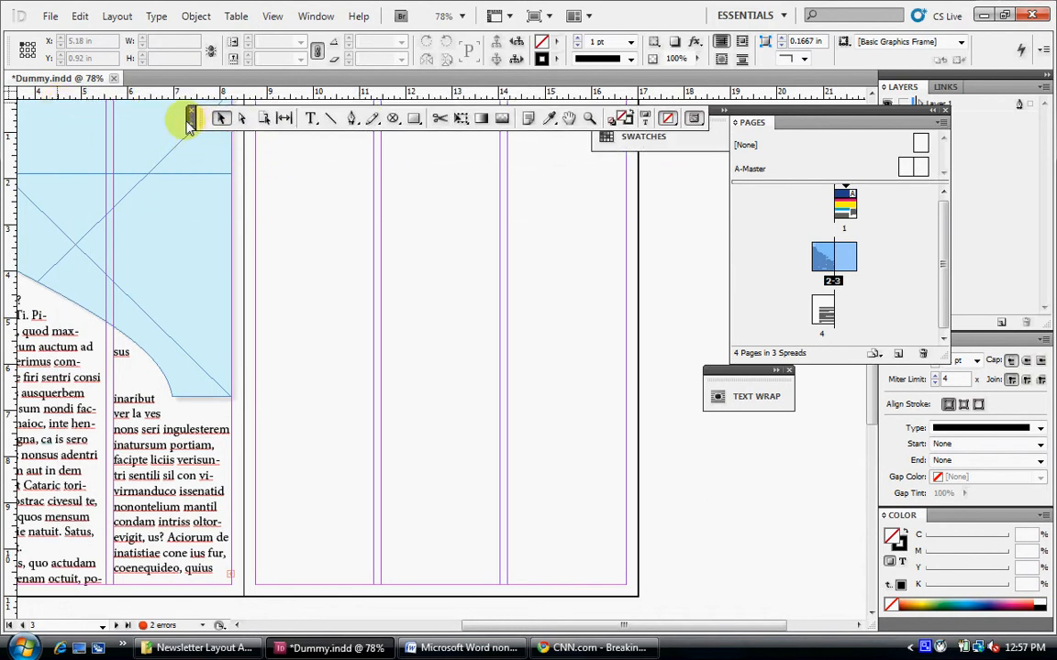
left_click(348, 122)
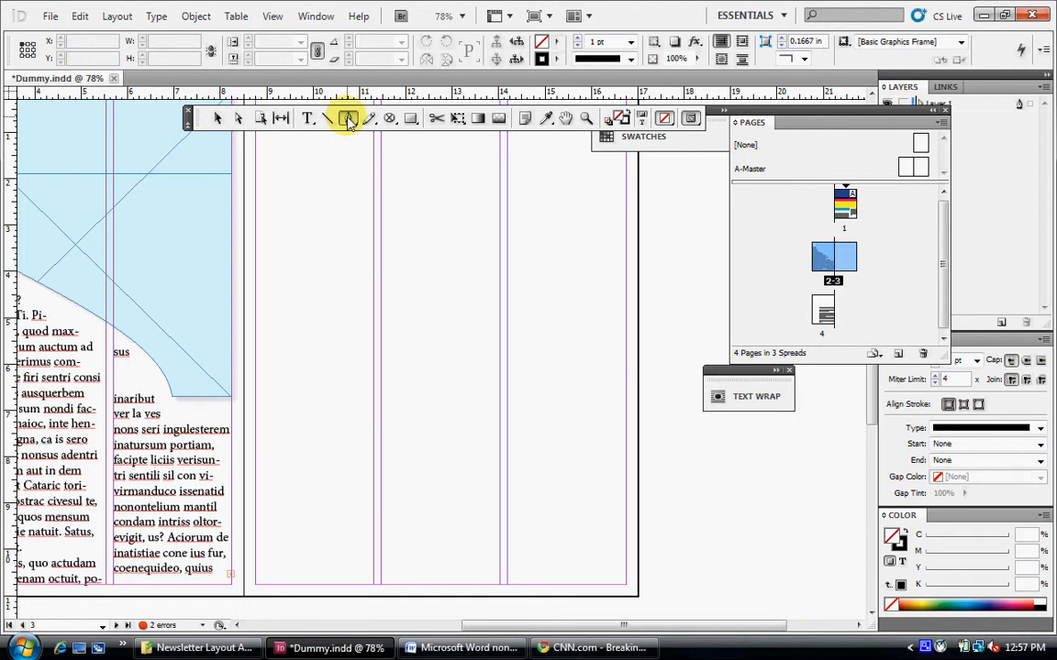
left_click(255, 321)
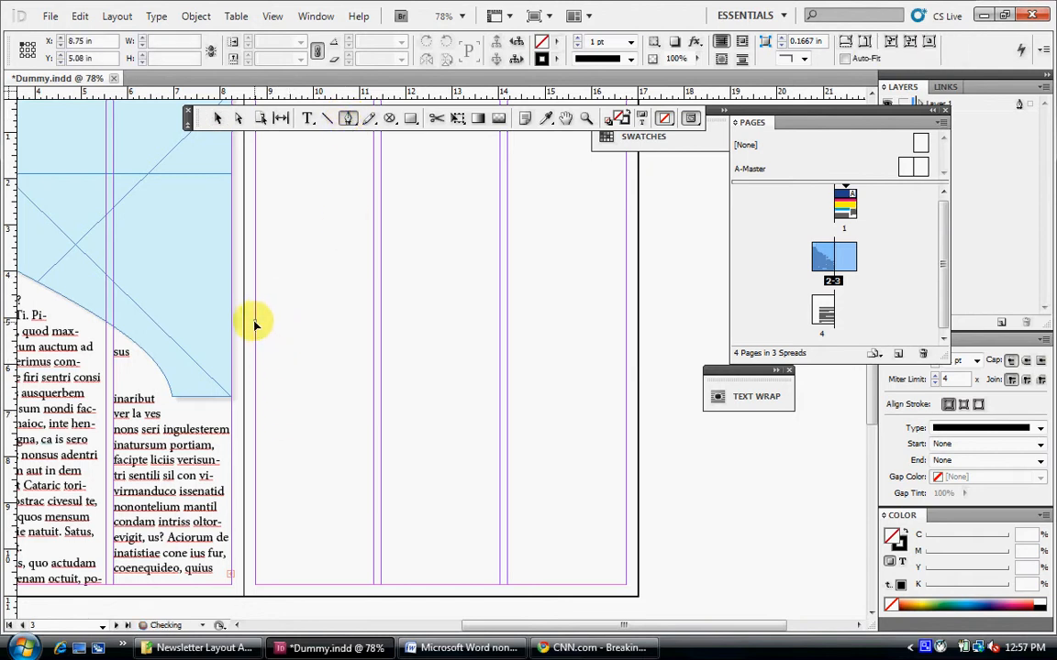
left_click(254, 585)
left_click(626, 585)
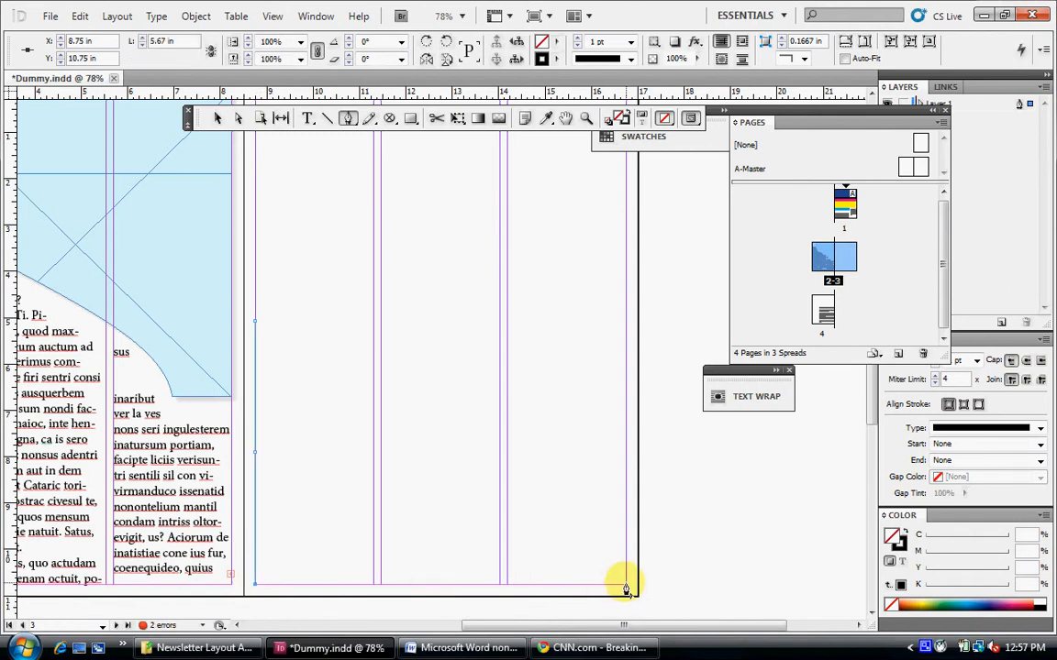
left_click(624, 428)
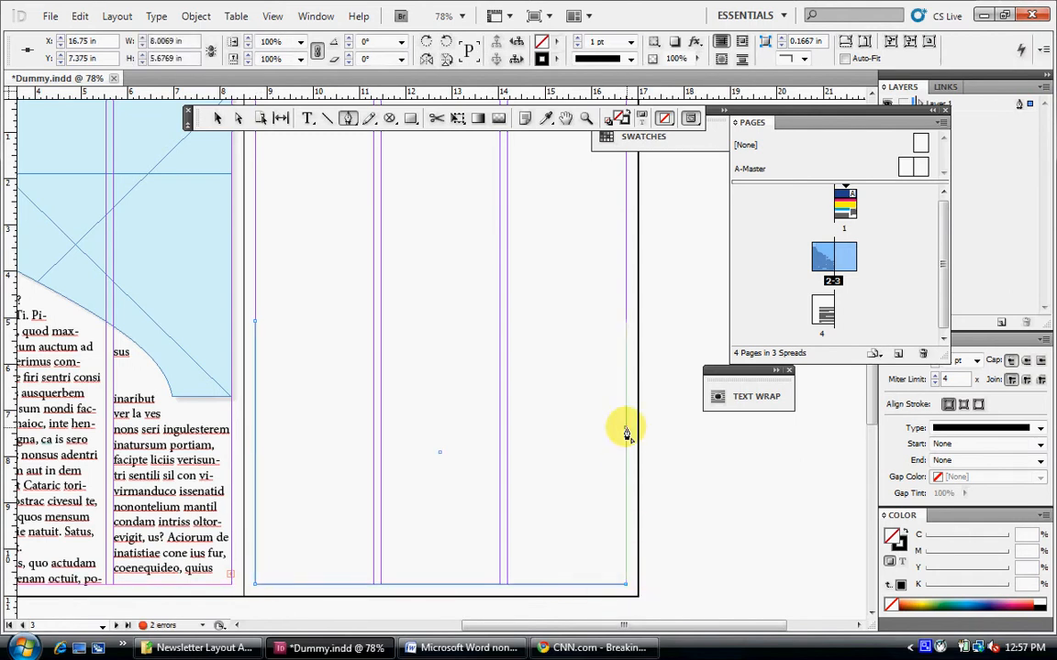
left_click(380, 427)
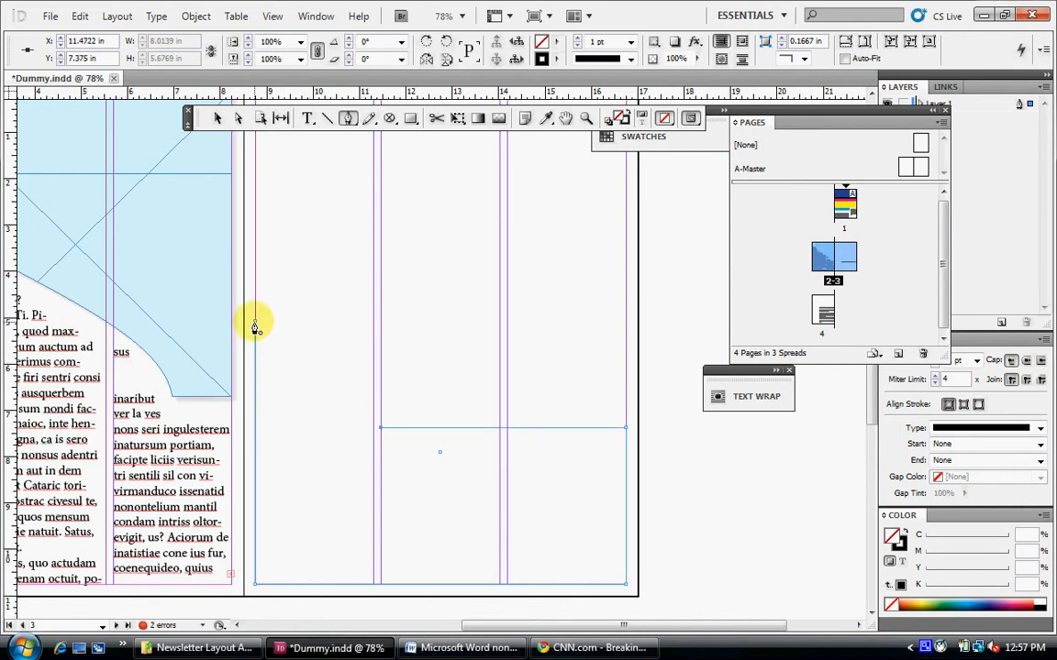
left_click(255, 323)
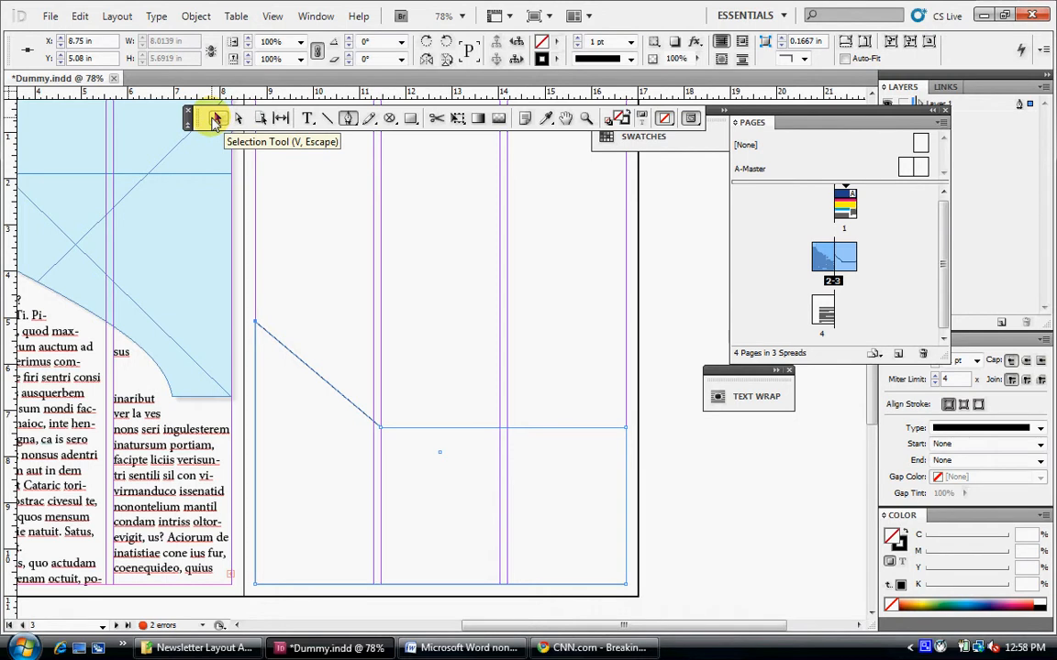
Move the pen-drawn shape up and to the right, to about X 9.75 in and Y 4.06 in
left_click(218, 120)
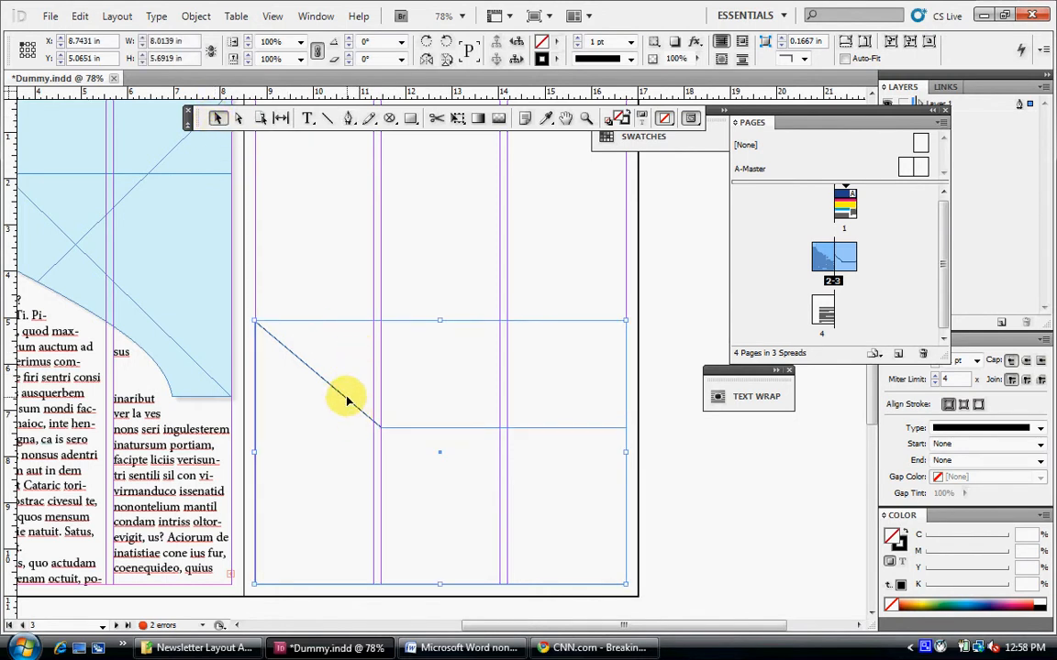
left_click_drag(346, 401, 397, 360)
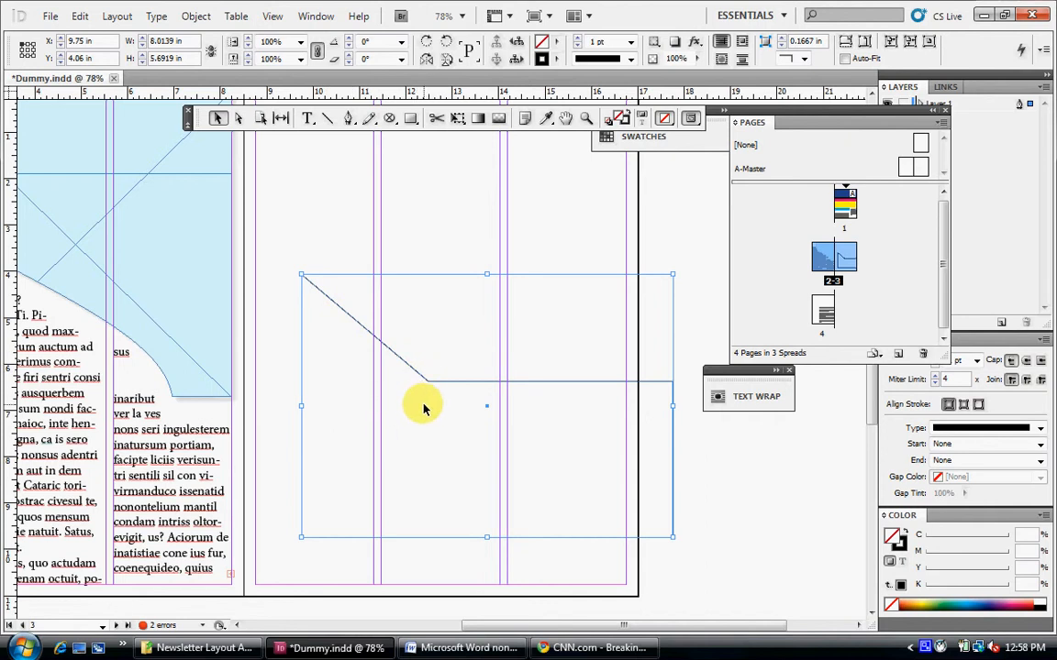
Try assigning text content to the pen-drawn shape and filling it with placeholder text, and undo both changes
right_click(380, 311)
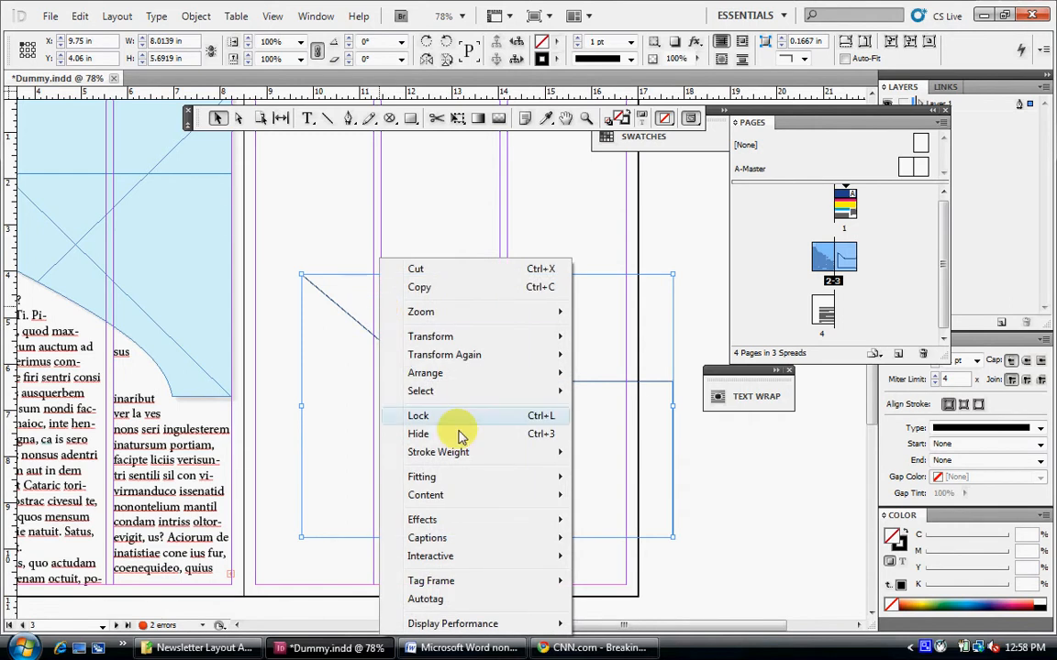
mouse_move(444, 497)
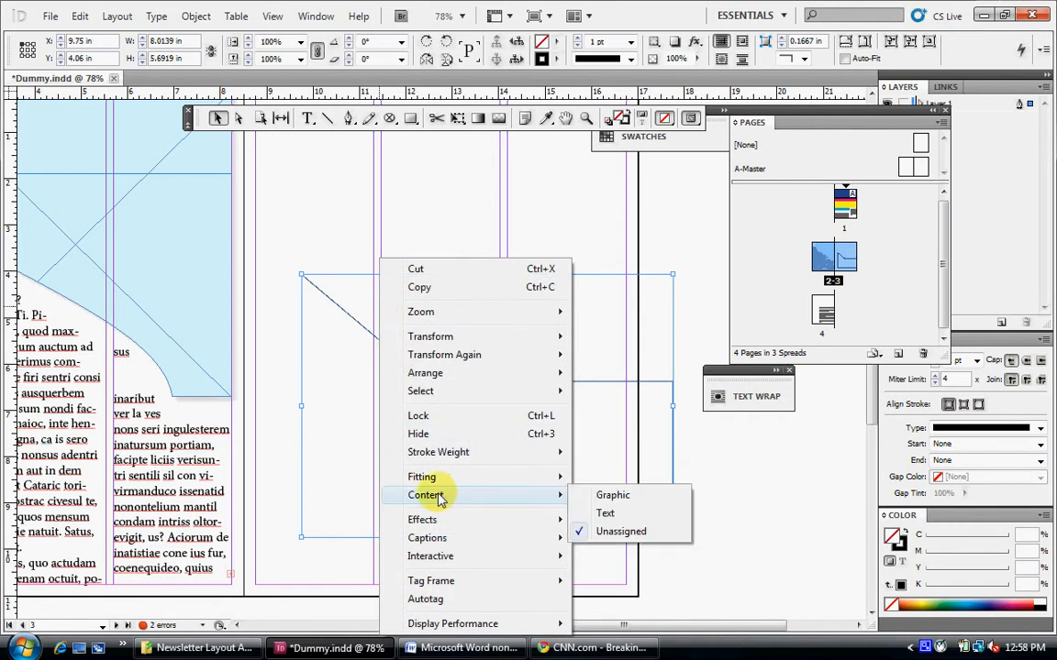
left_click(628, 518)
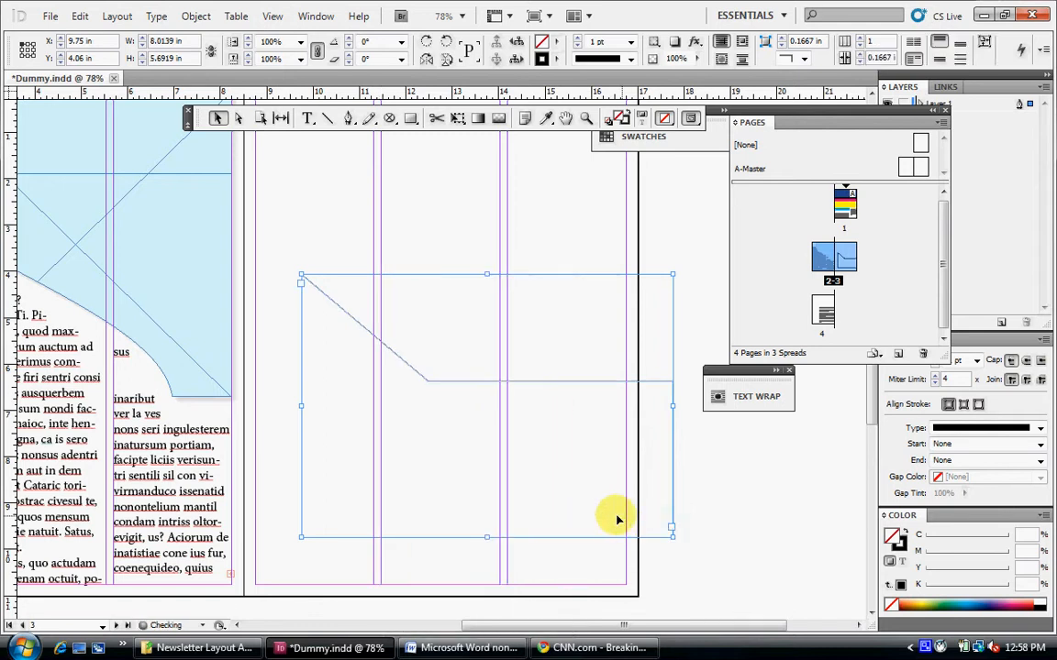
right_click(334, 340)
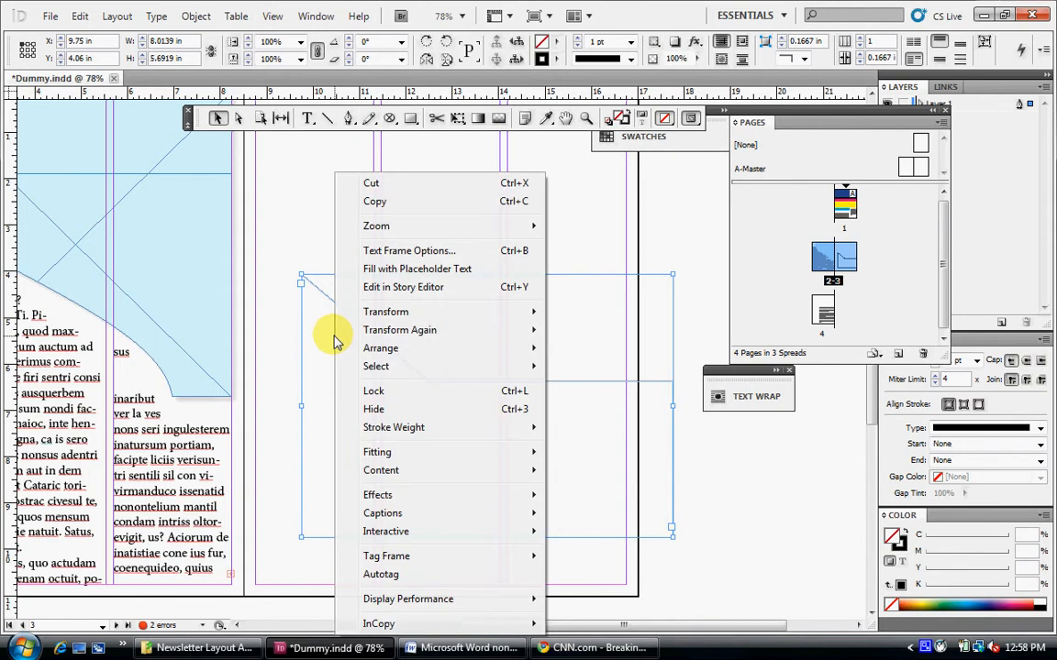
left_click(385, 278)
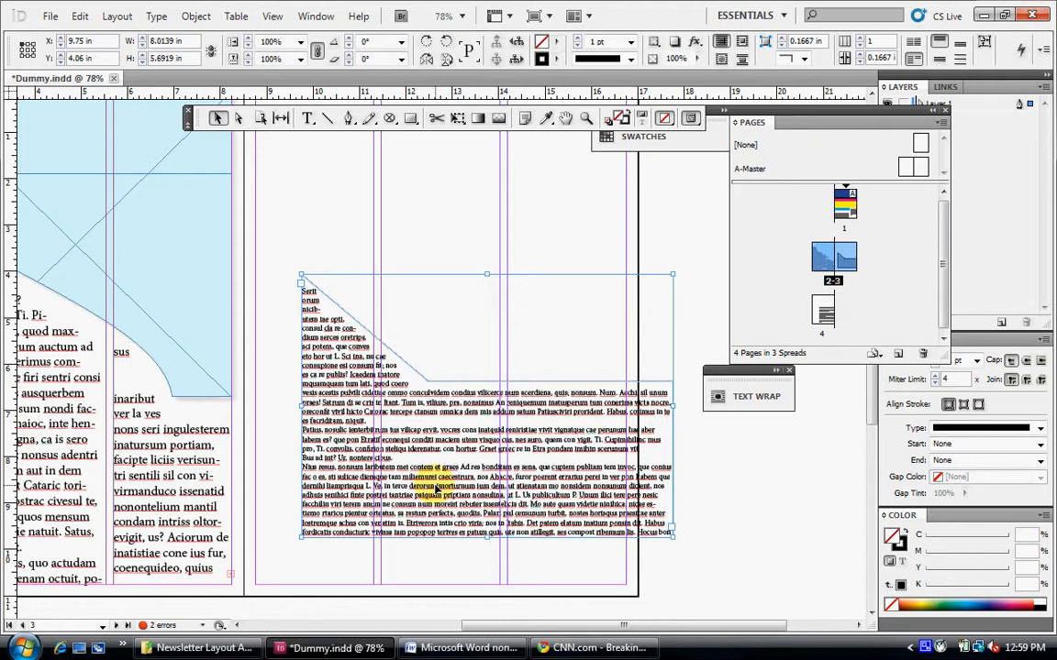
key("ctrl+z")
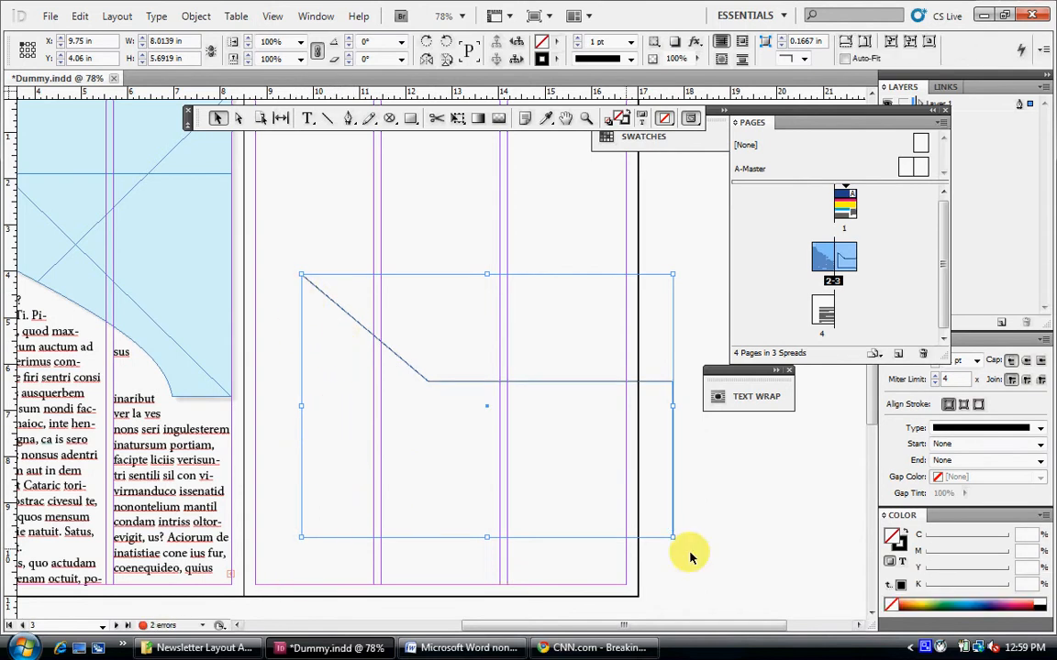
Set the pen-drawn shape's content type to Text and fill it with placeholder text
right_click(337, 349)
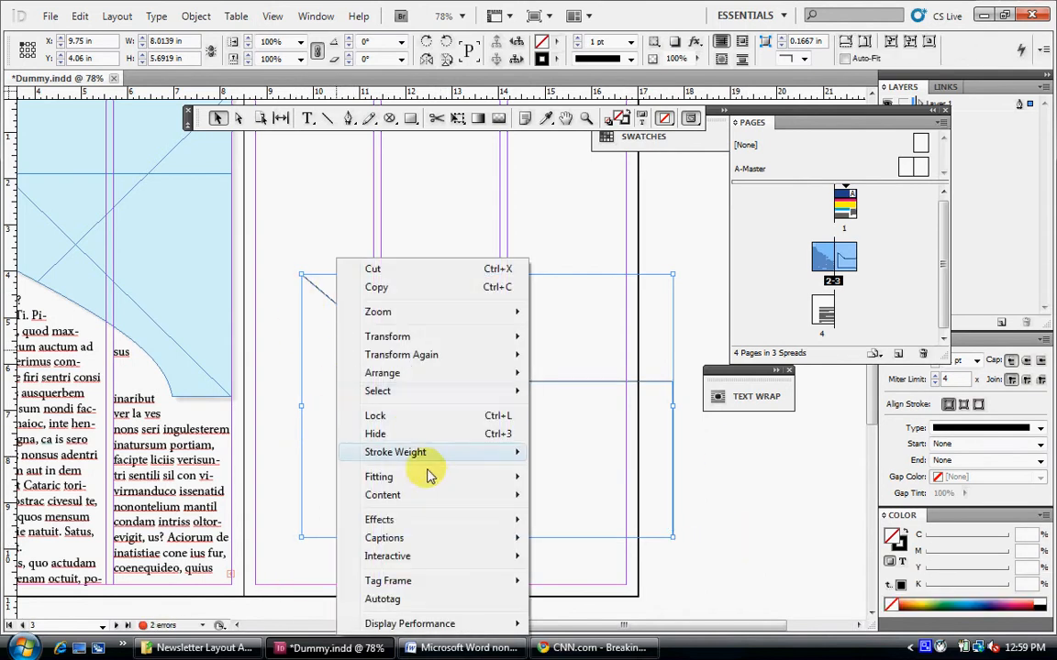
mouse_move(419, 510)
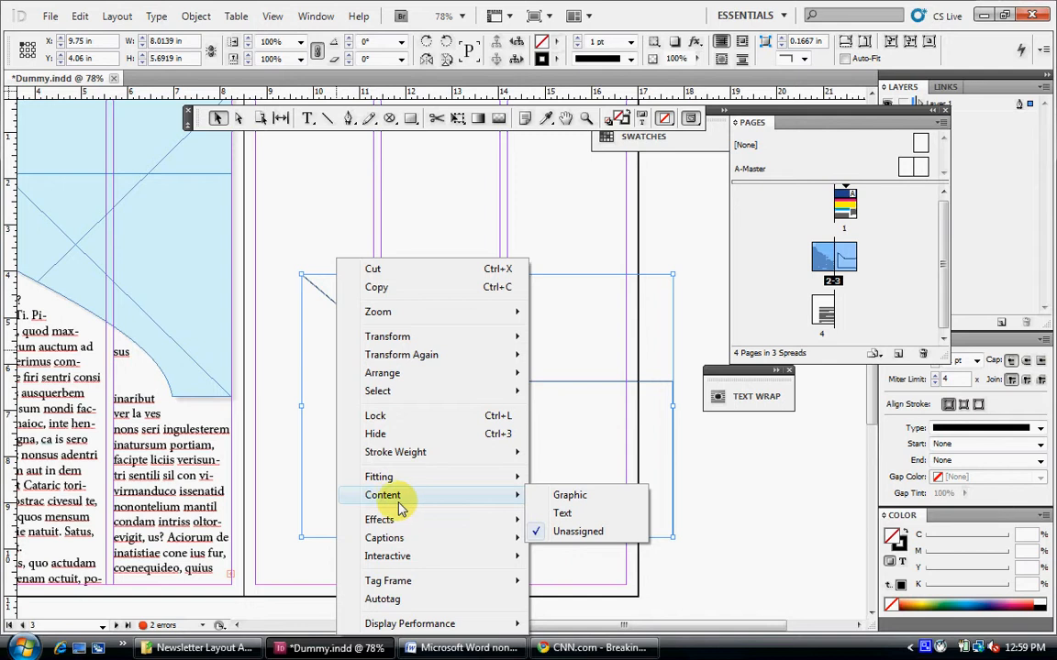
left_click(588, 517)
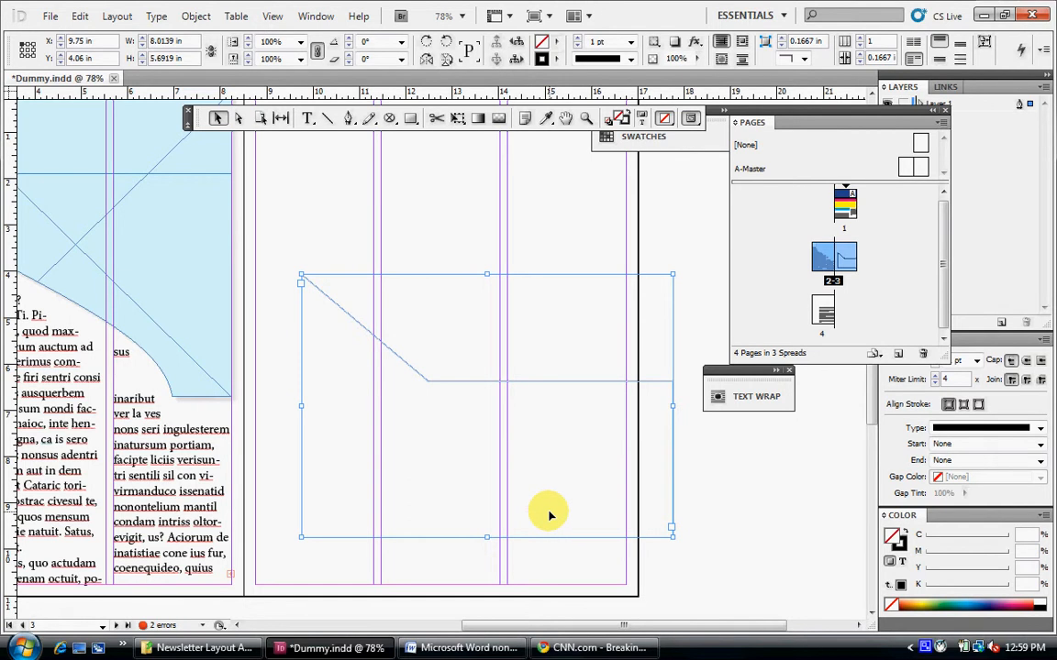
right_click(361, 403)
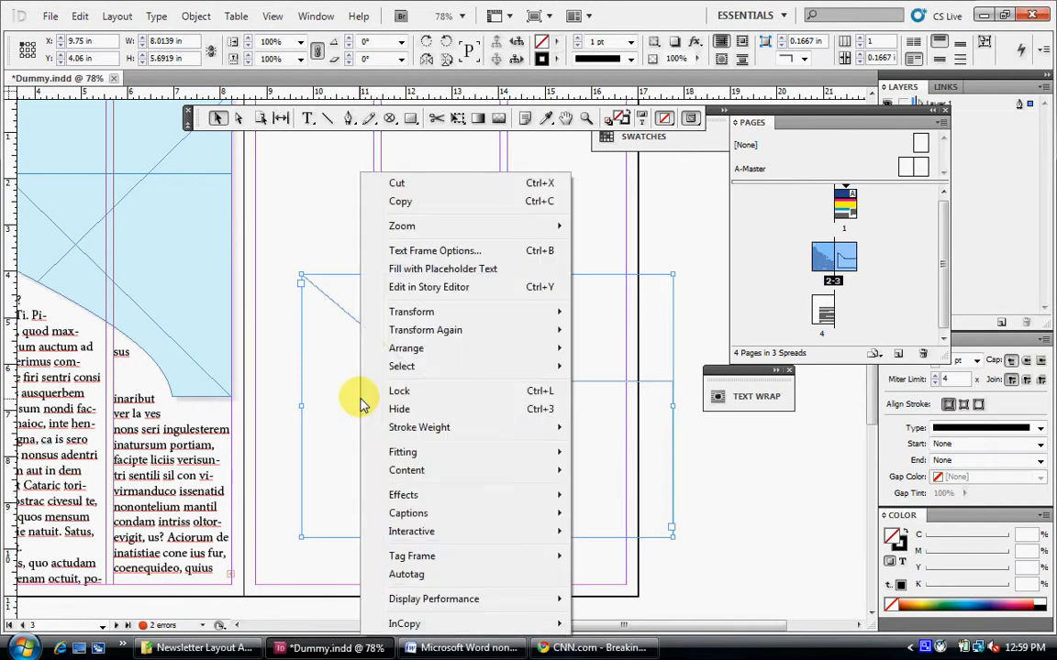
left_click(420, 268)
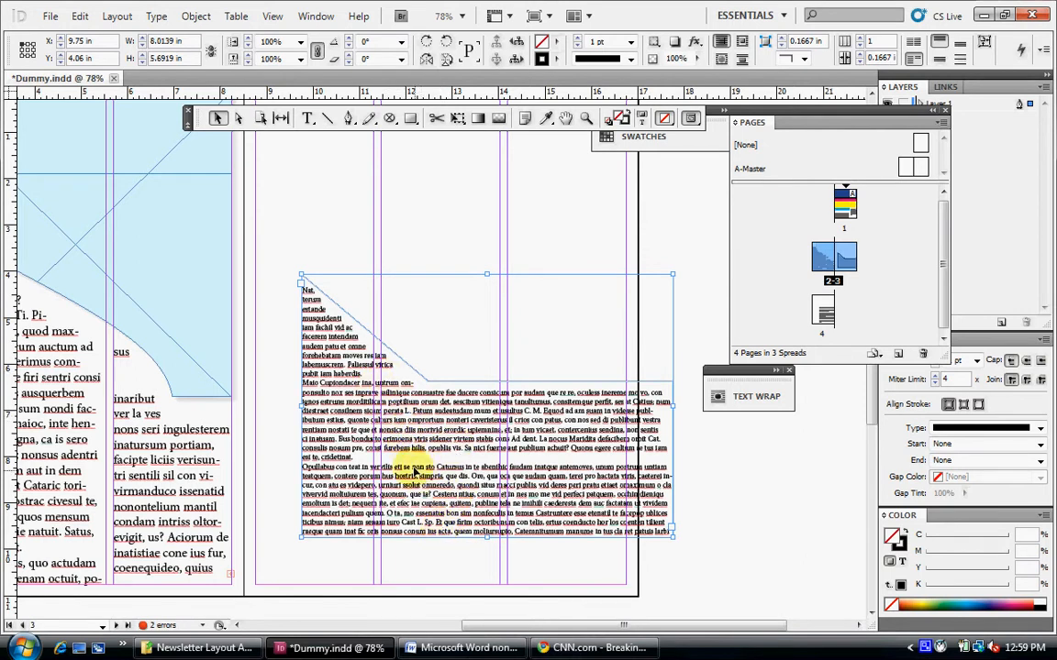
Move the pen-drawn text frame to about X 8.74 in, Y 3.62 in within page 3's margins and divide it into 5 columns
left_click_drag(405, 418, 403, 409)
right_click(382, 394)
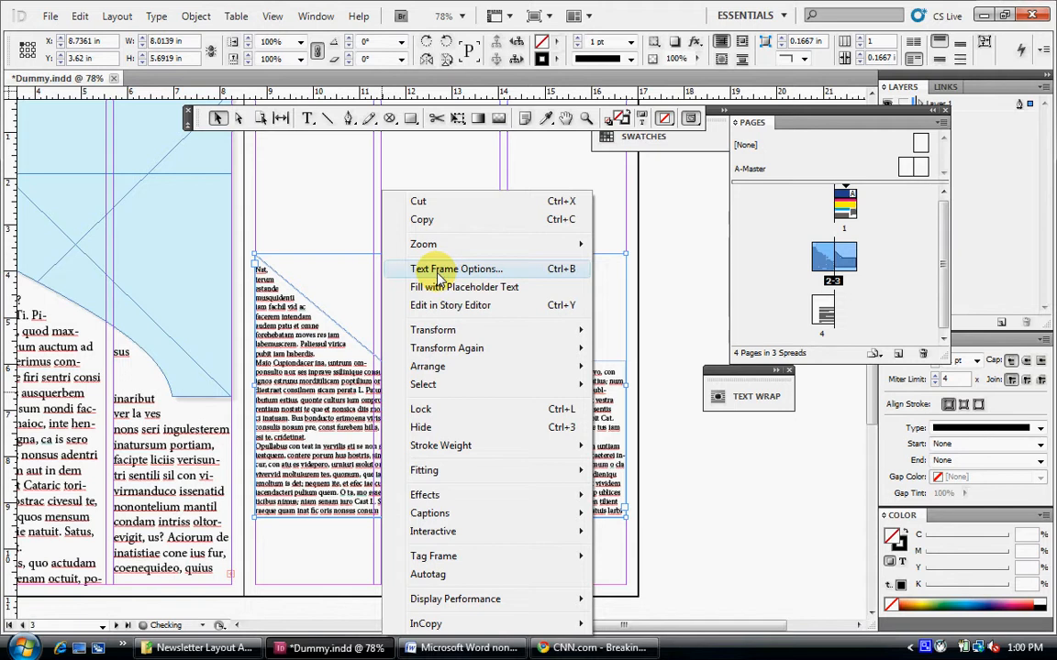
left_click(440, 271)
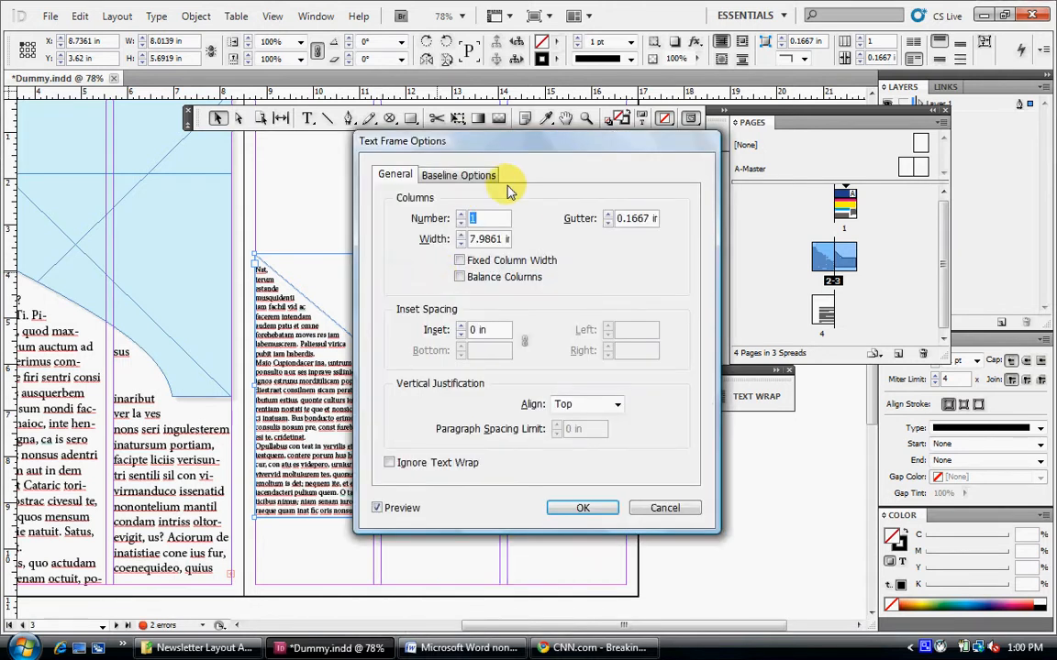
left_click_drag(500, 151, 499, 206)
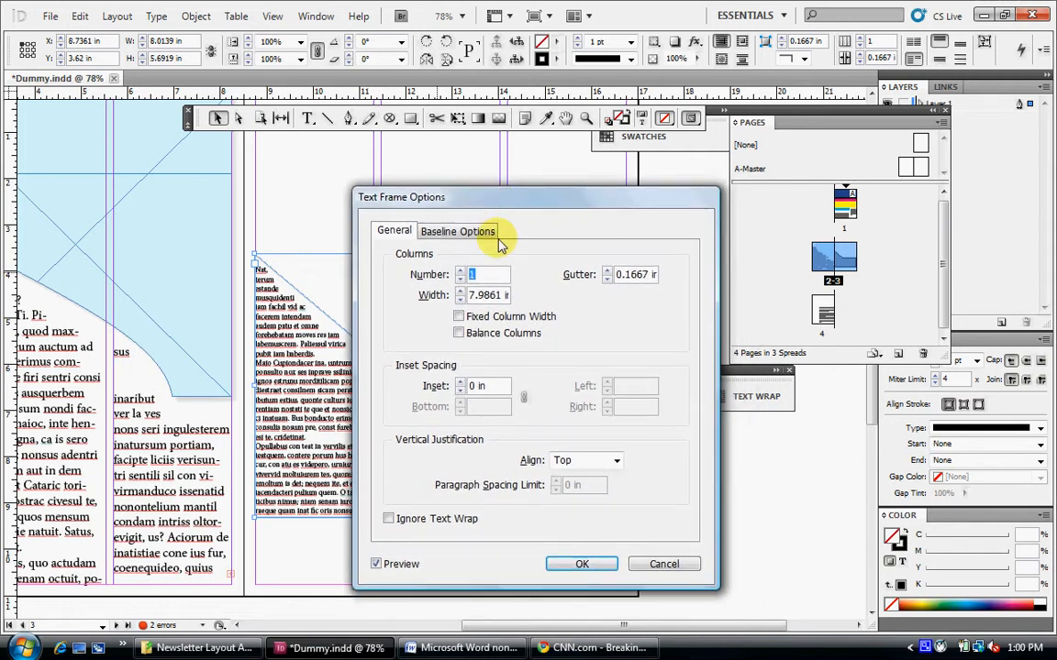
left_click(459, 270)
left_click(459, 271)
left_click(460, 271)
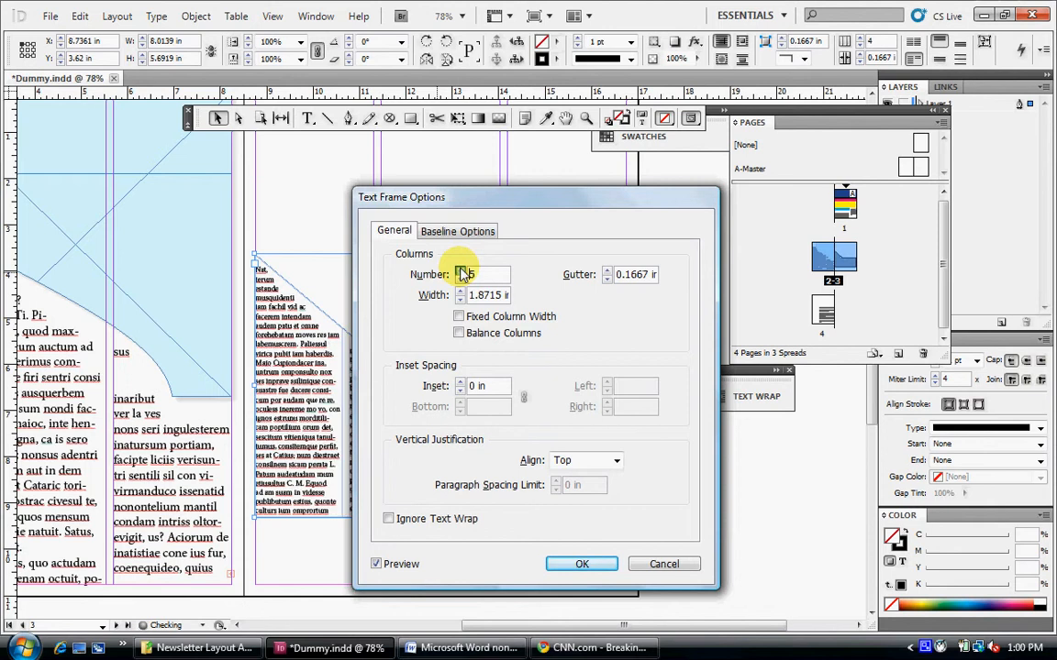
left_click(460, 270)
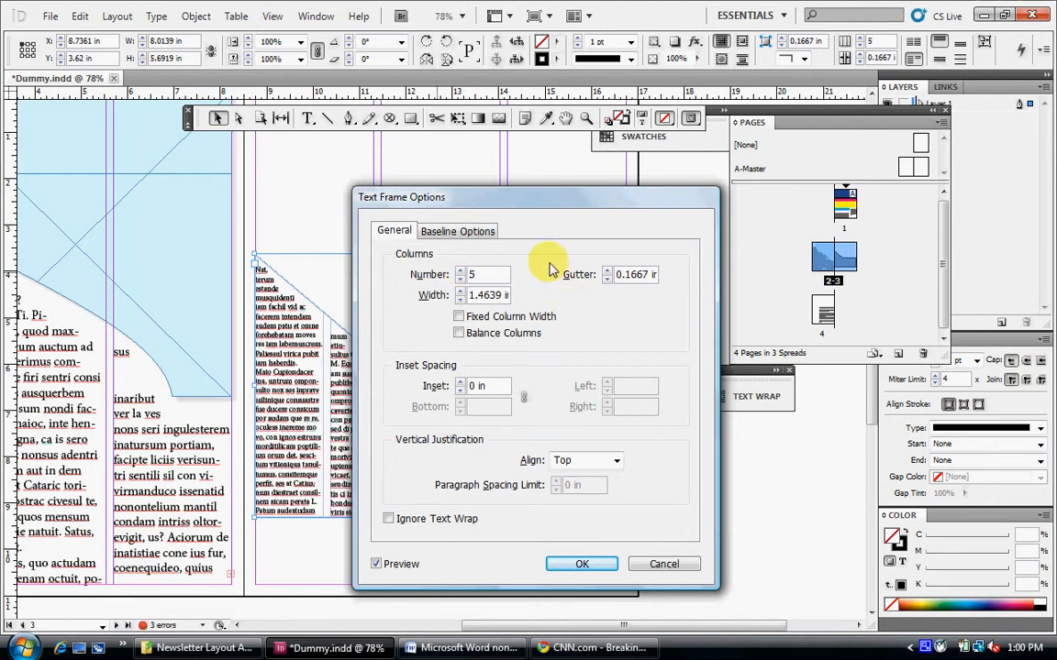
left_click_drag(530, 206, 562, 12)
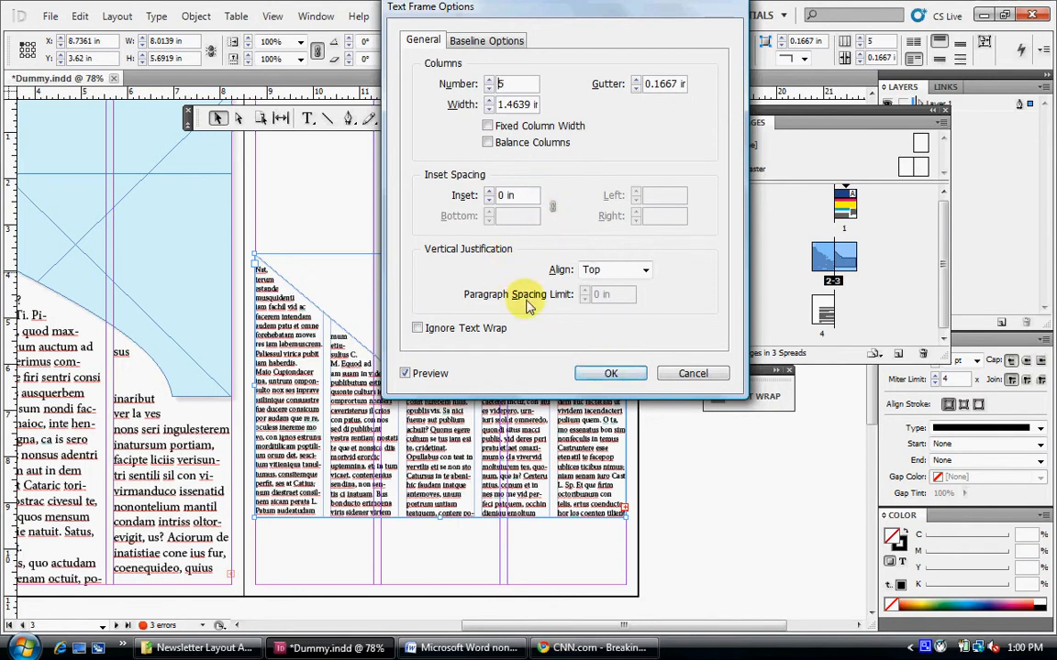
left_click(597, 374)
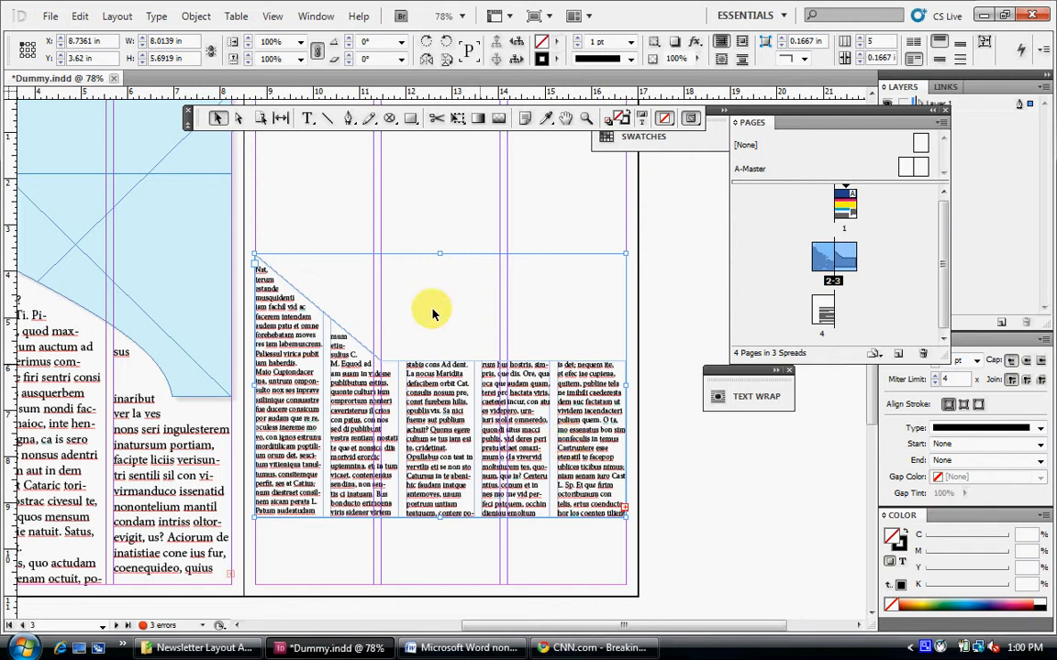
left_click(496, 347)
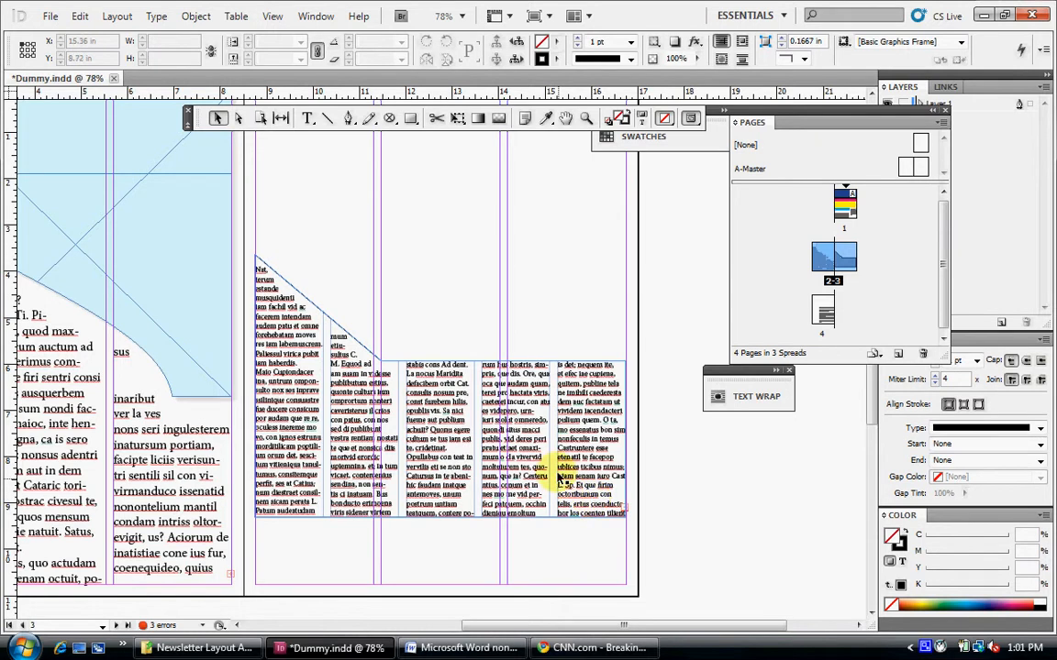
Set the pen-drawn text frame to 3 columns and move it down to page 3's bottom margin, about X 8.75 in, Y 5.06 in
right_click(429, 404)
left_click(414, 374)
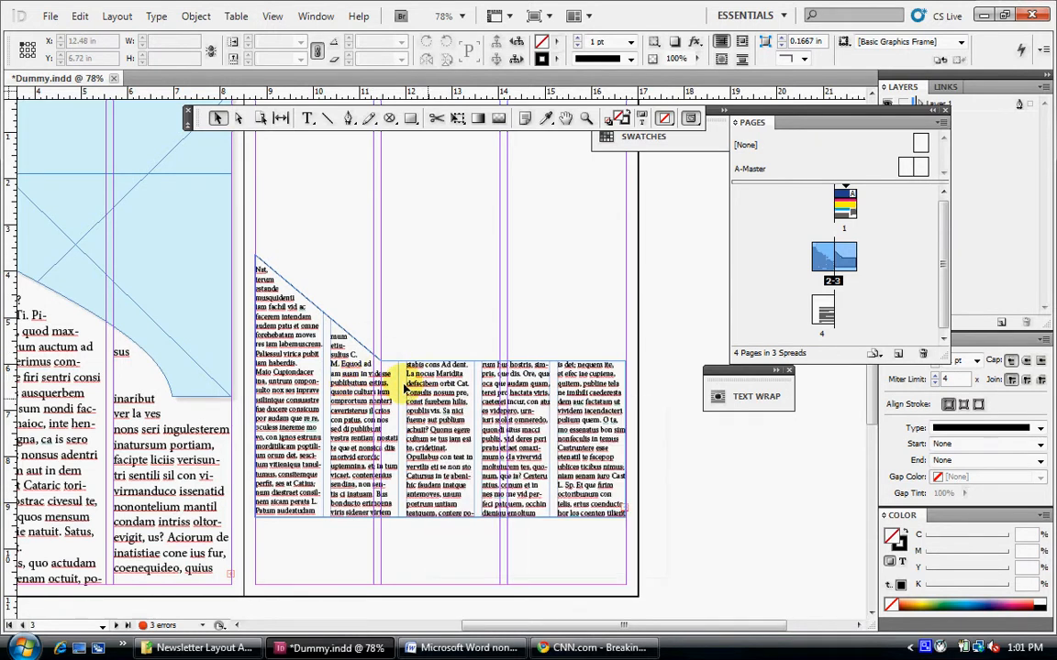
left_click(413, 378)
right_click(408, 380)
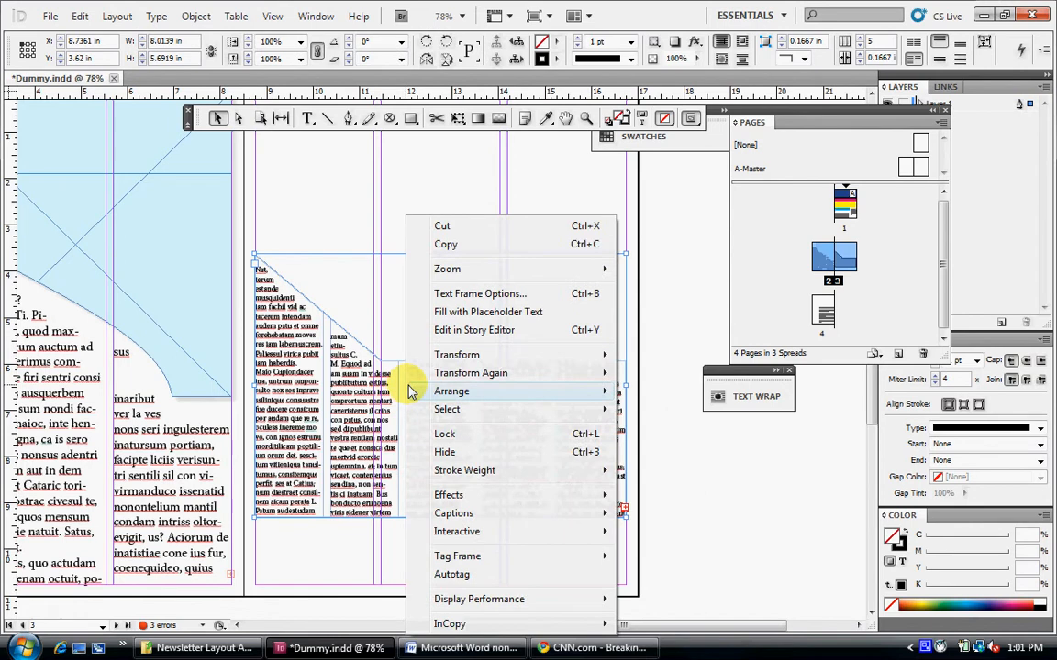
left_click(444, 294)
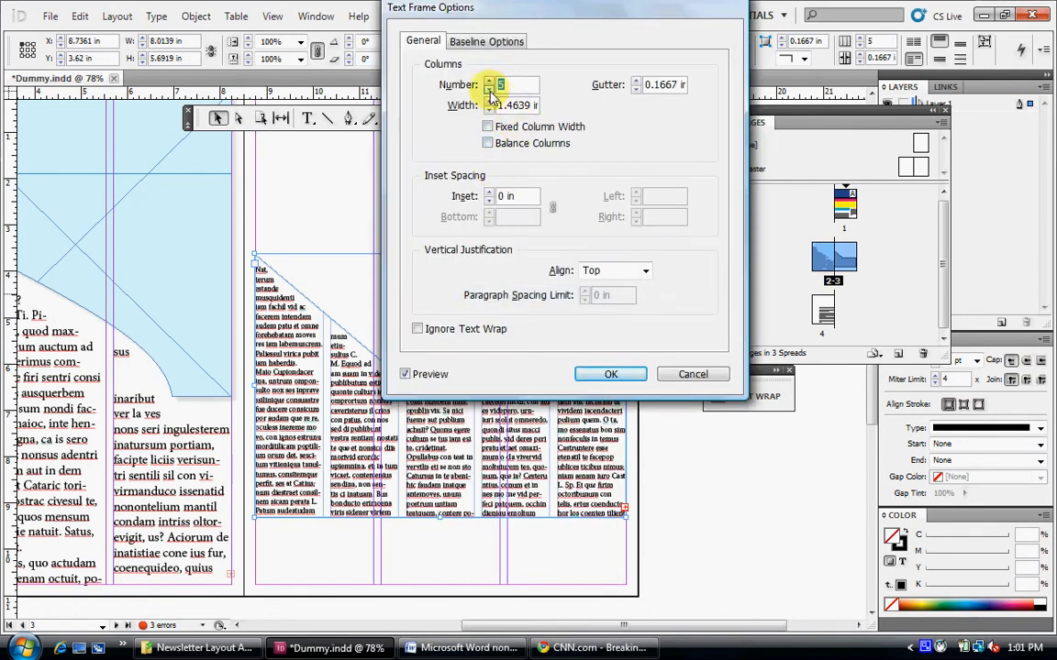
left_click(489, 89)
left_click(489, 89)
left_click(610, 374)
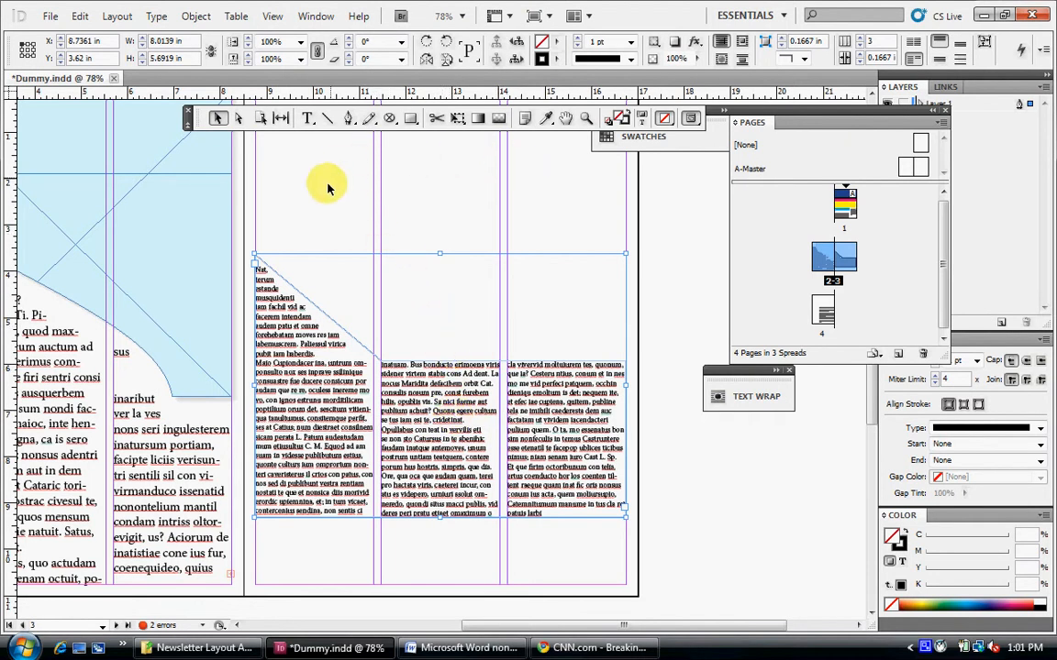
left_click_drag(403, 385, 474, 488)
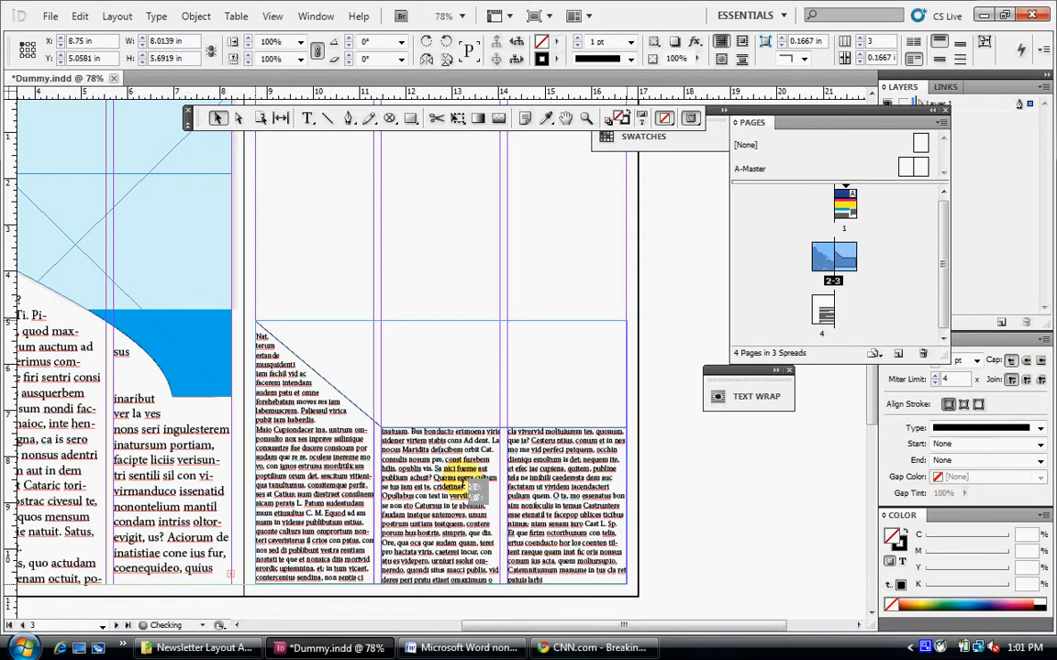
left_click(408, 276)
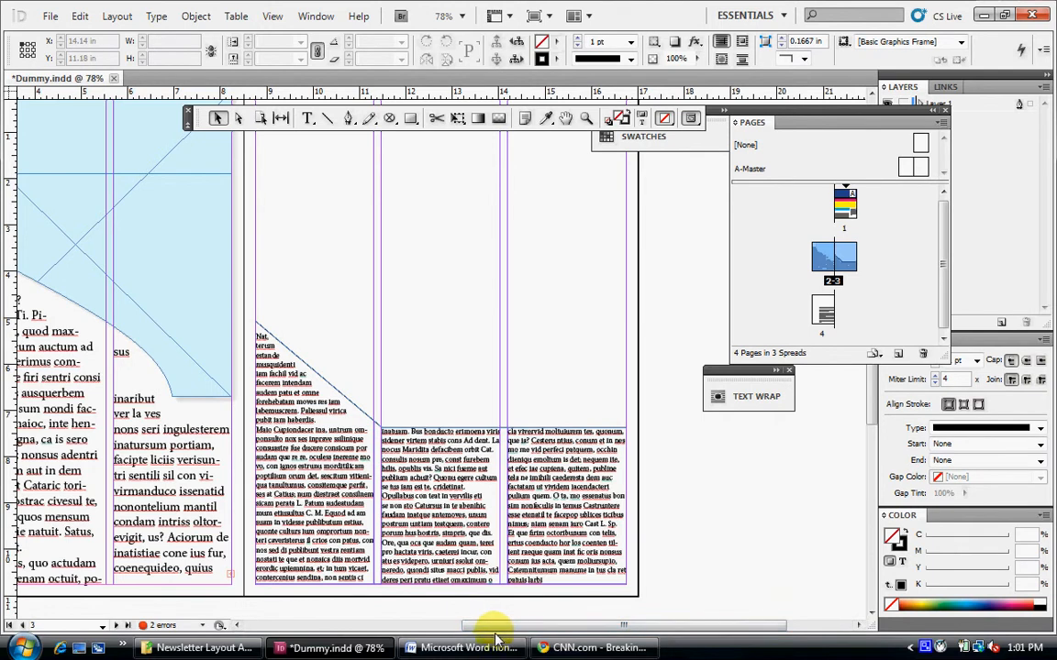
Bring page 2 into view and move the floating toolbox above the page, clear of its upper edge
left_click_drag(477, 626, 376, 609)
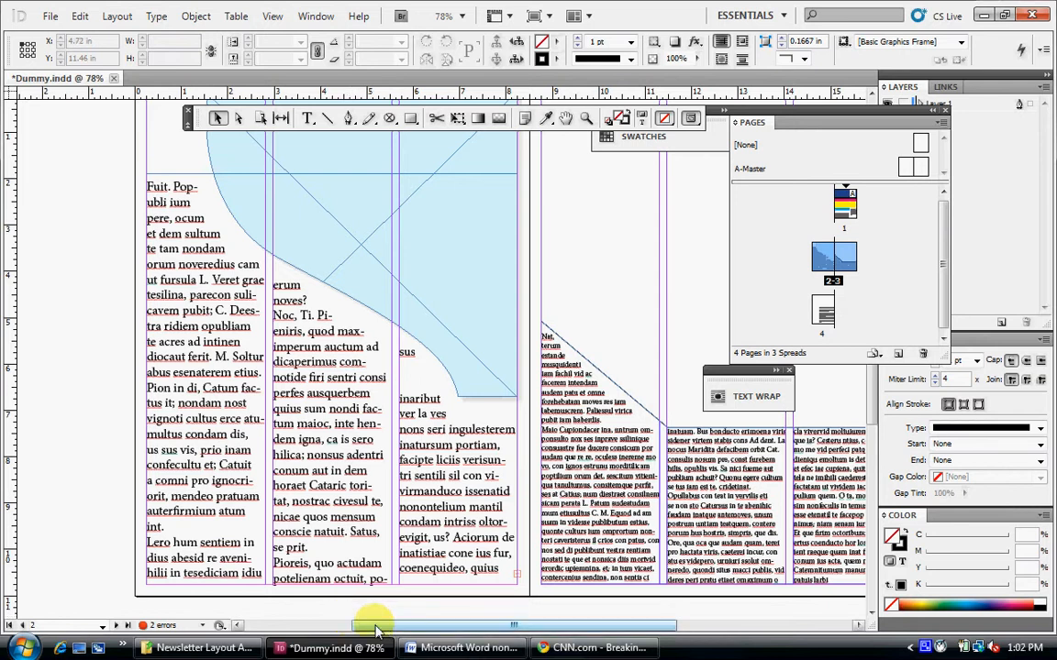
scroll(289, 257, "down", 1)
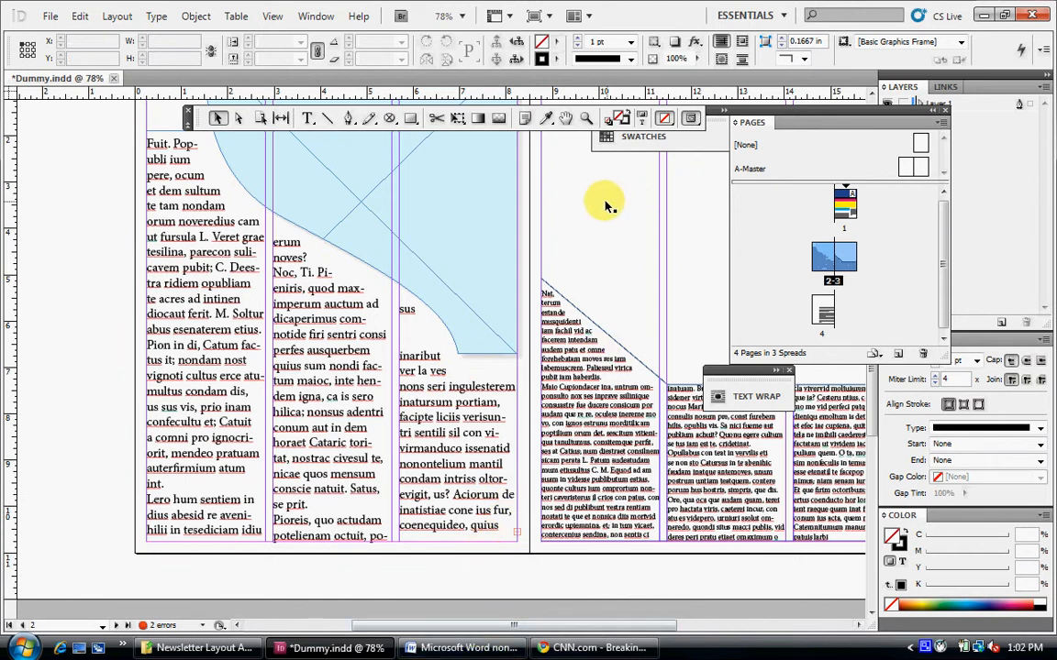
key("ctrl+0")
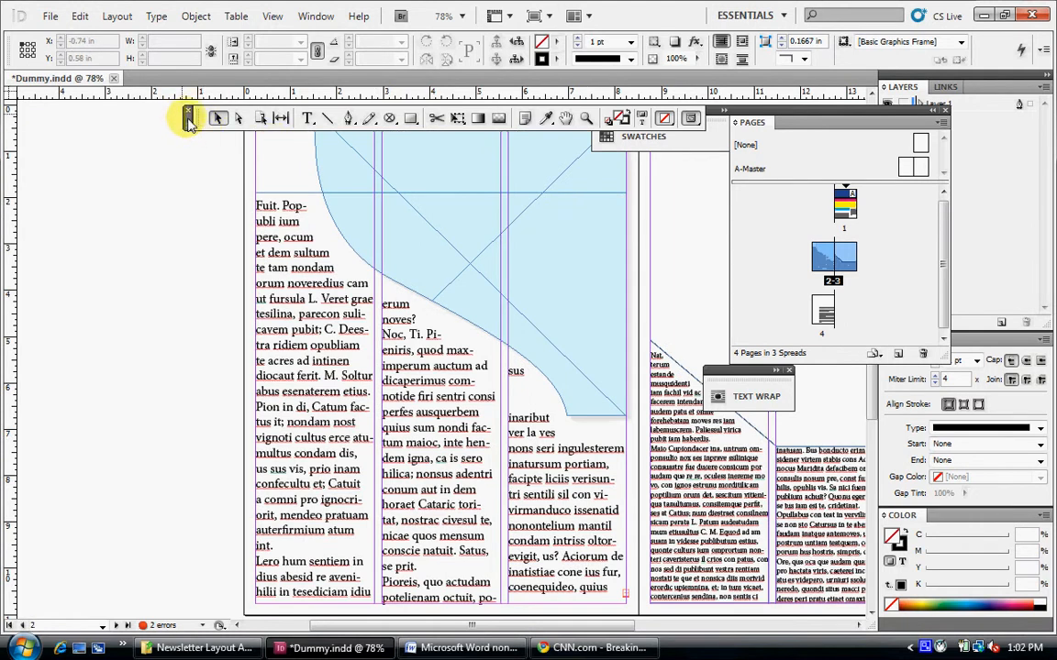
left_click_drag(188, 120, 107, 90)
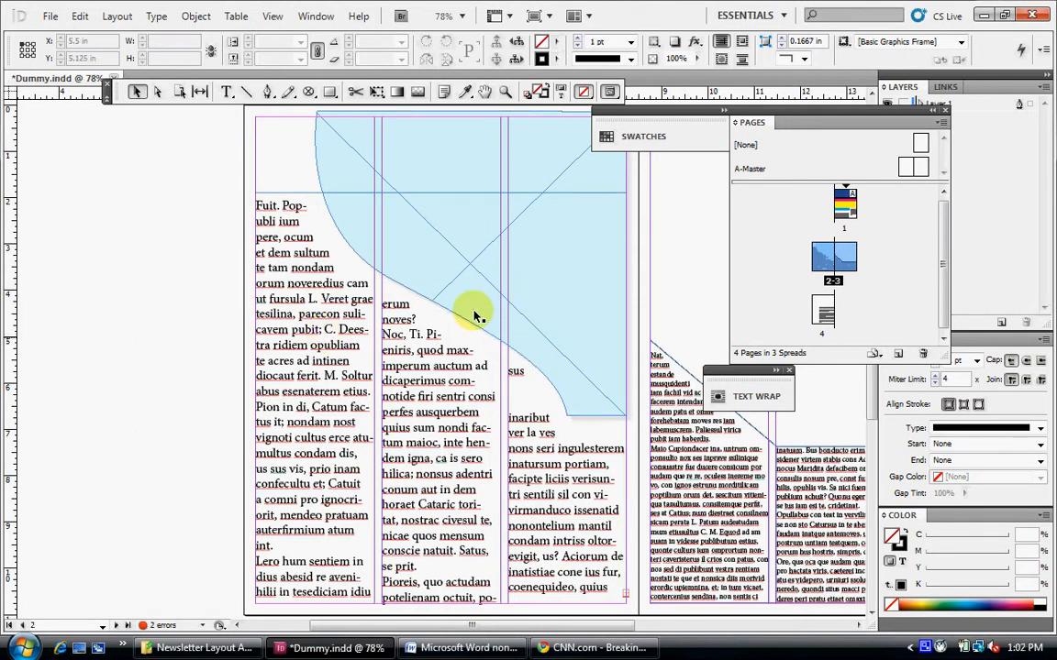
Move the curved blue shape on page 2 right and down across the spread, to about X 3.33 in and Y 1.46 in
left_click(415, 166)
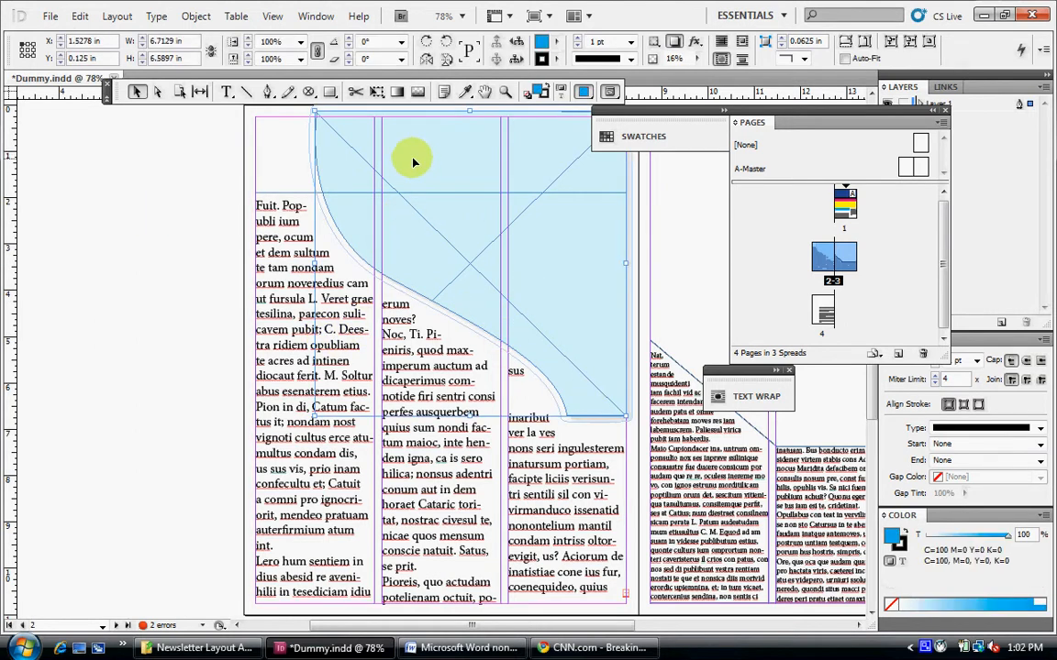
left_click_drag(403, 161, 448, 146)
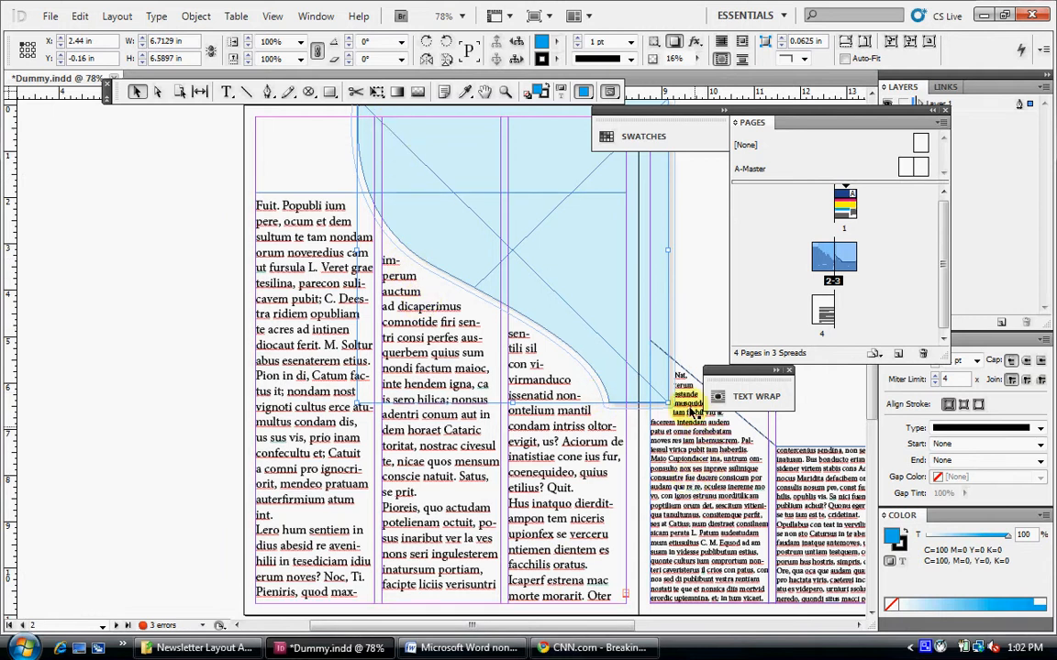
left_click_drag(421, 166, 423, 312)
left_click(195, 365)
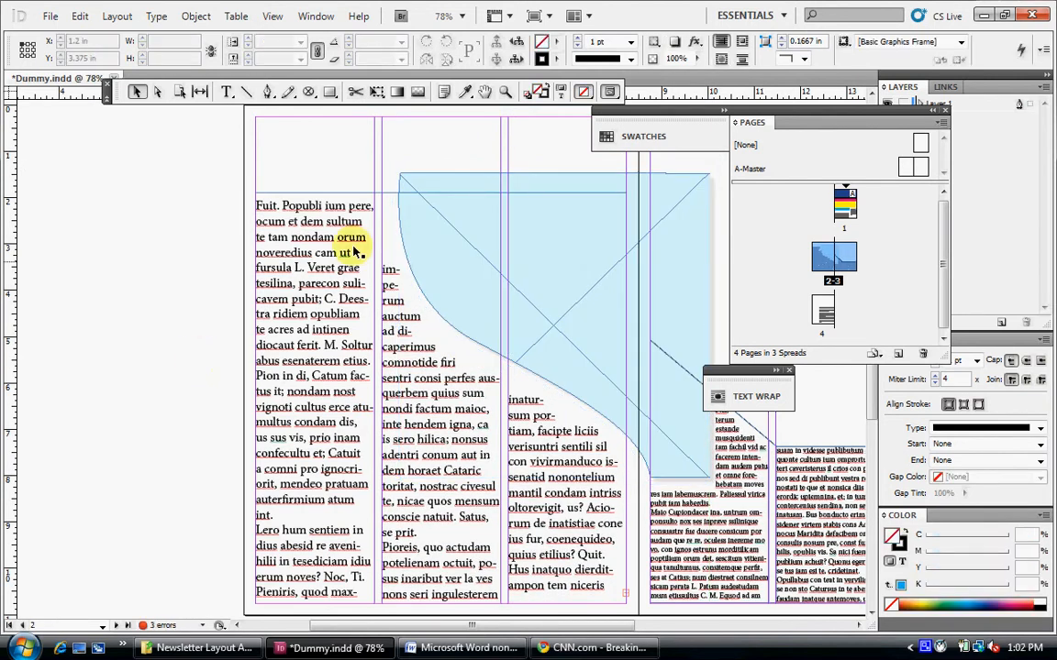
Delete the curved blue shape and undo the deletion
left_click(694, 210)
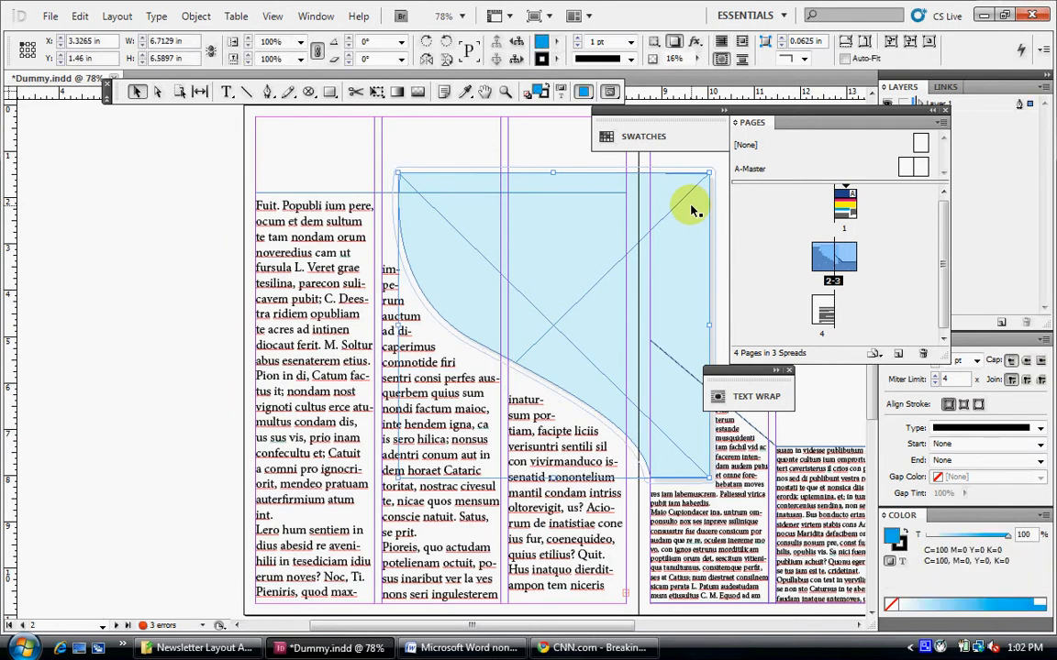
key("Delete")
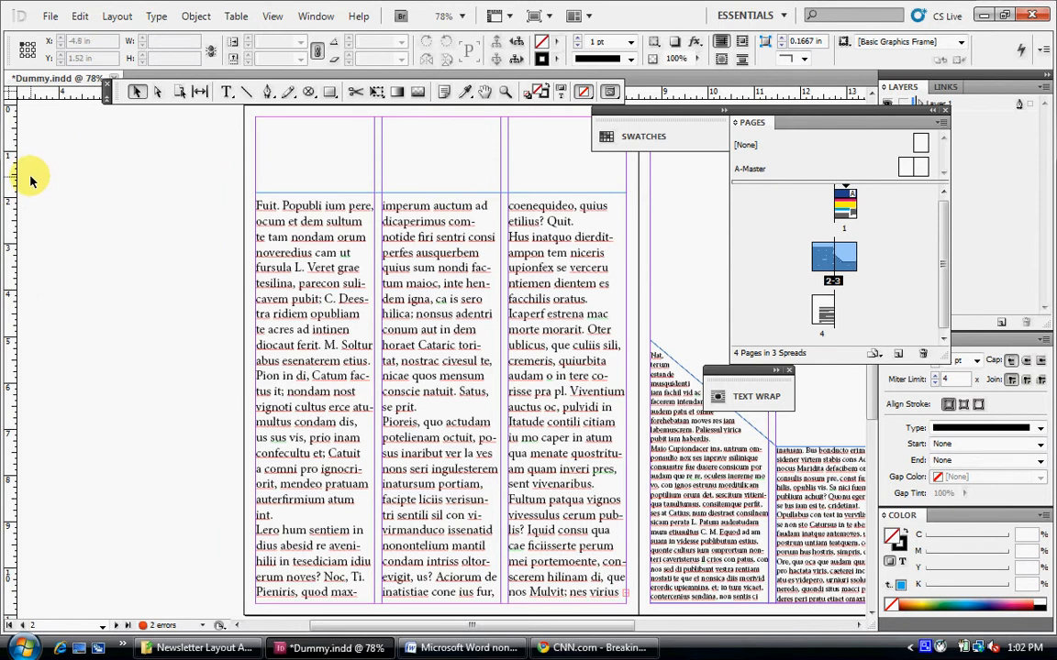
key("ctrl+z")
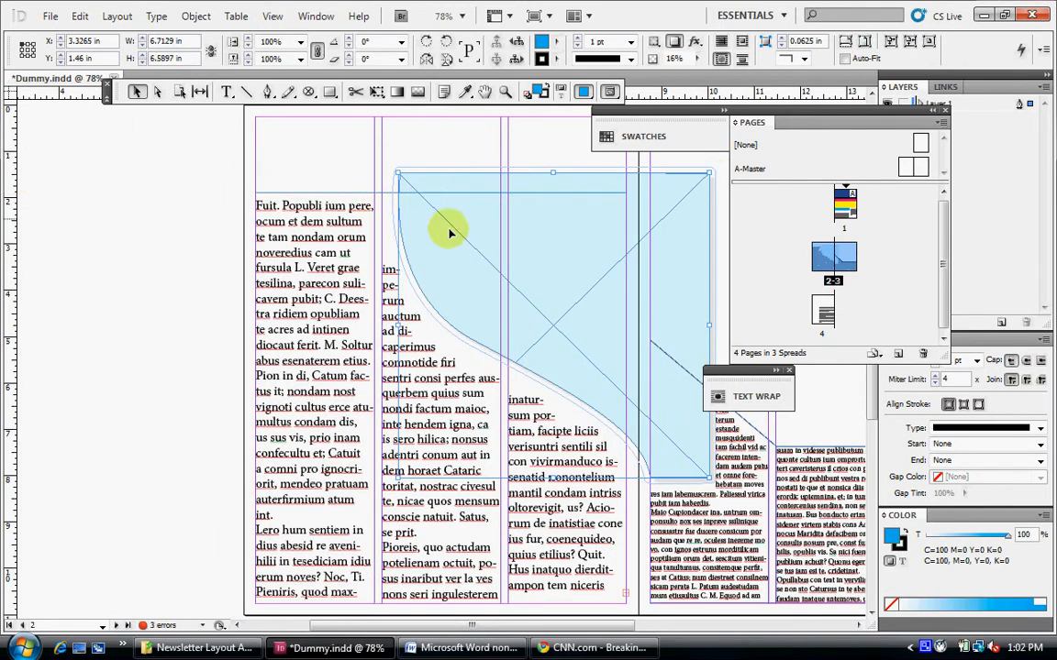
Check the curved blue shape's content type and move it back up over page 2, to about X 1.79 in and Y 0.34 in
right_click(503, 182)
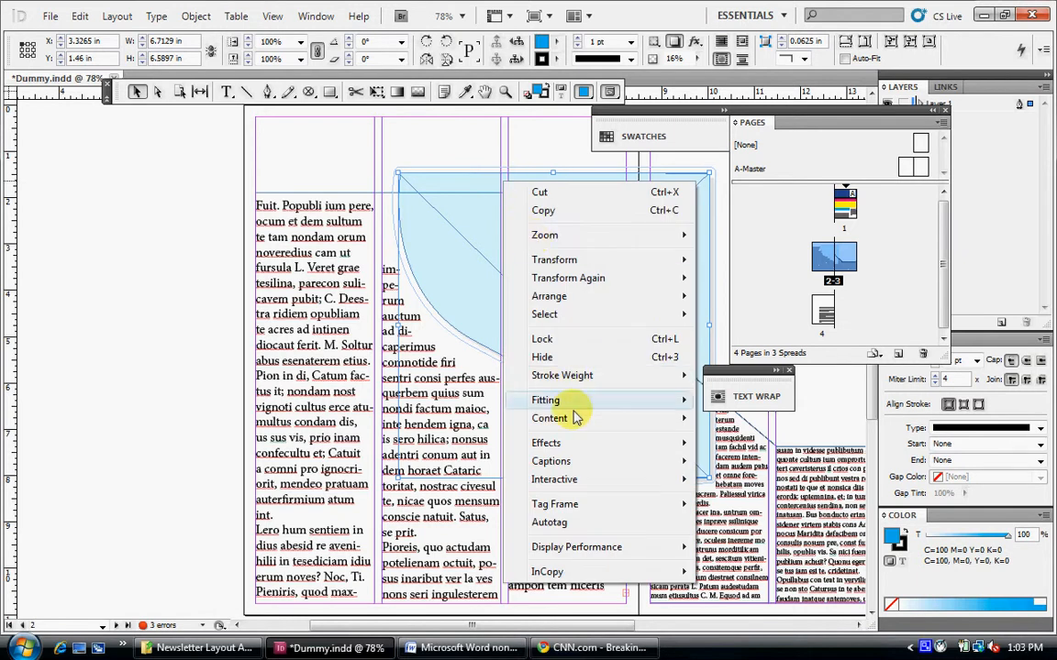
mouse_move(574, 417)
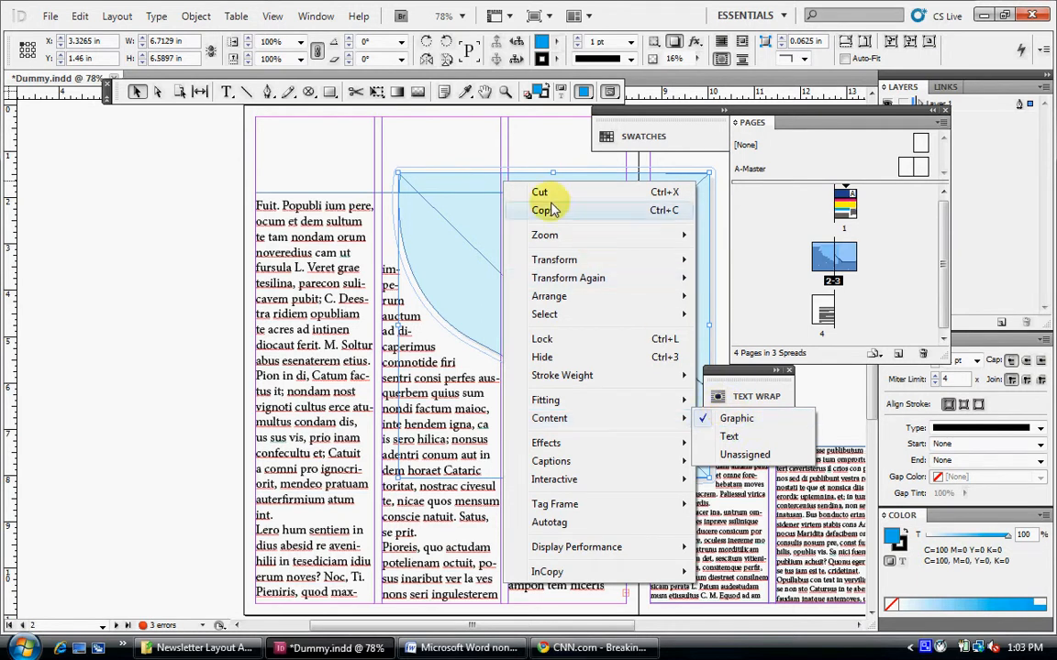
left_click(427, 188)
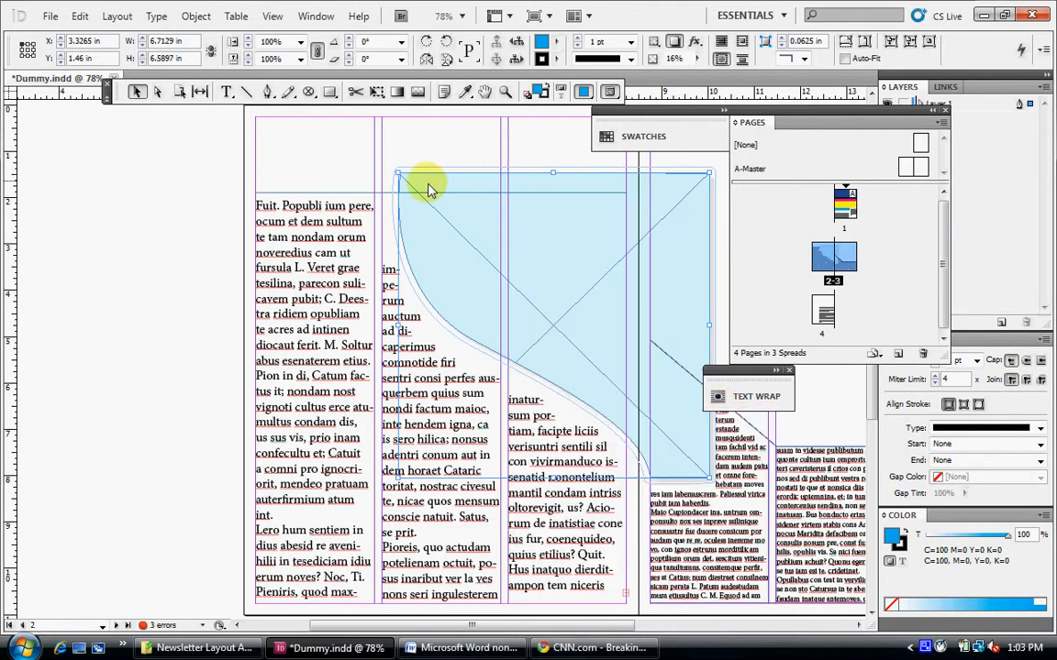
left_click(512, 265)
left_click_drag(486, 231, 462, 231)
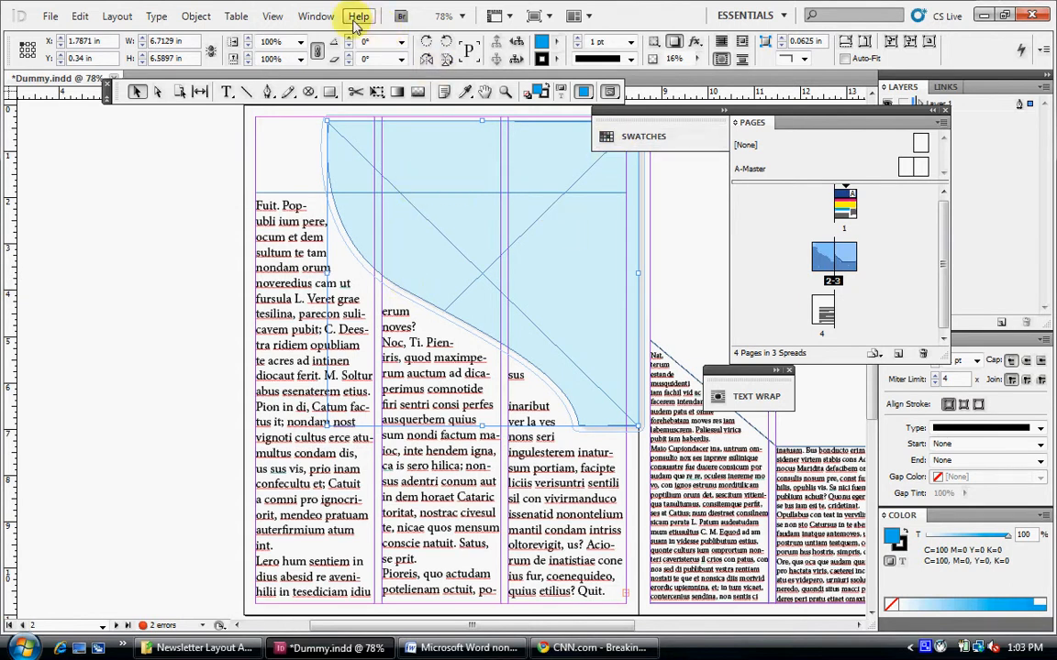
Expand the Text Wrap options and place them beside page 2, clear of the curved blue shape
left_click(316, 17)
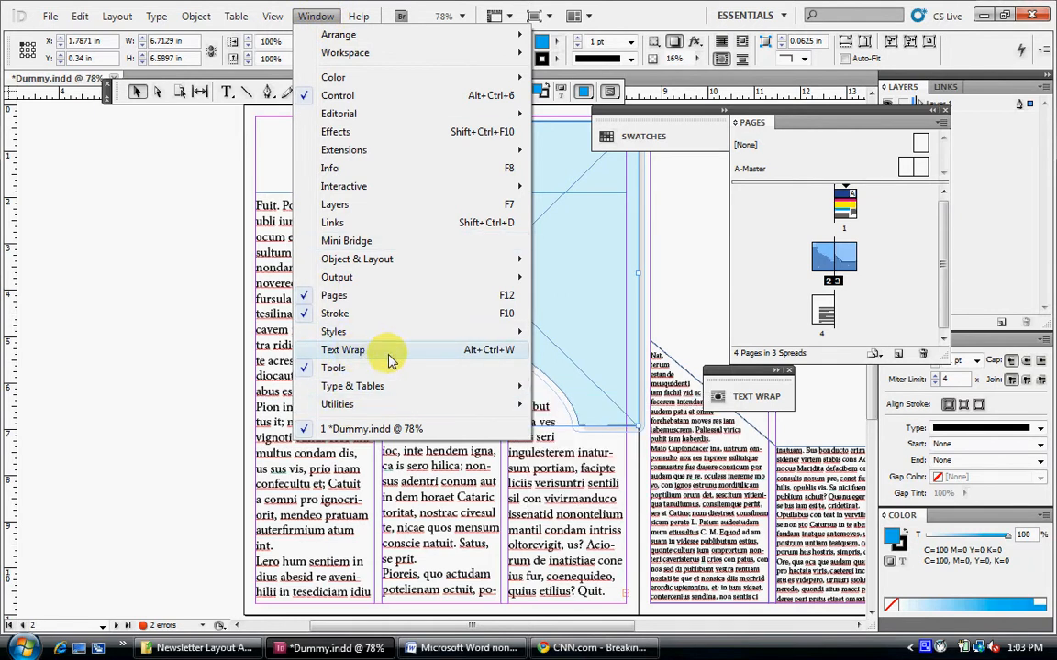
left_click(762, 370)
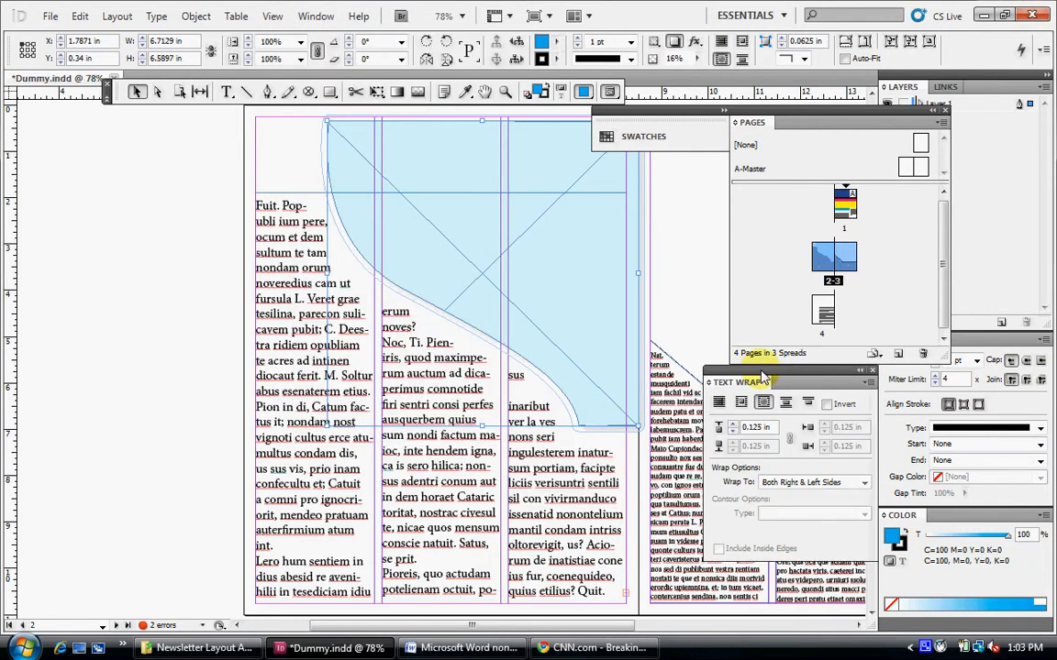
left_click_drag(774, 376, 714, 198)
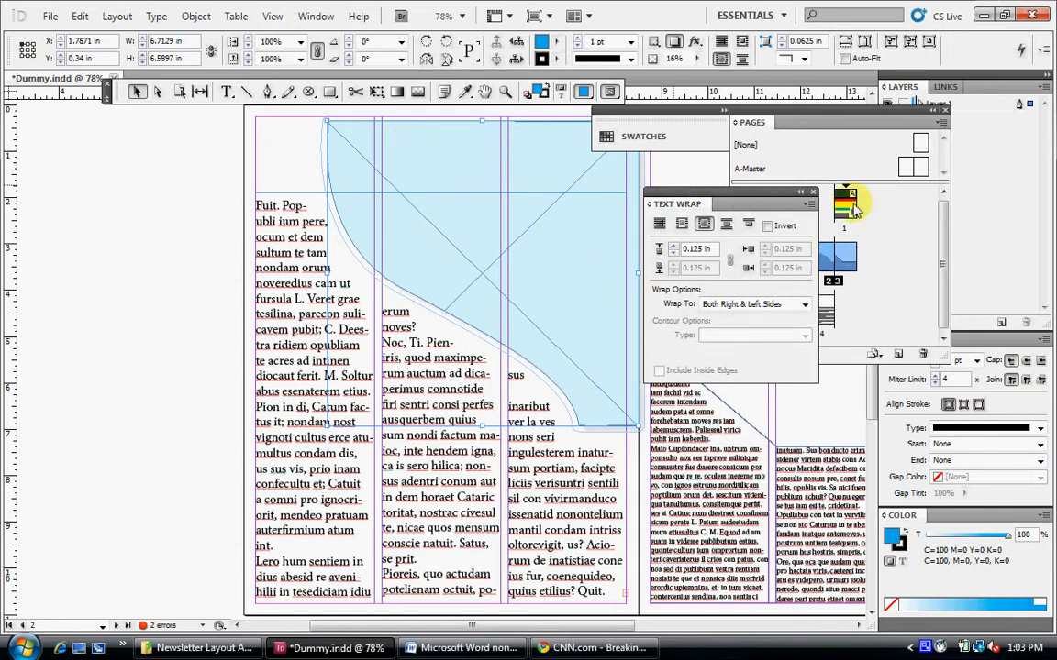
left_click_drag(752, 200, 554, 242)
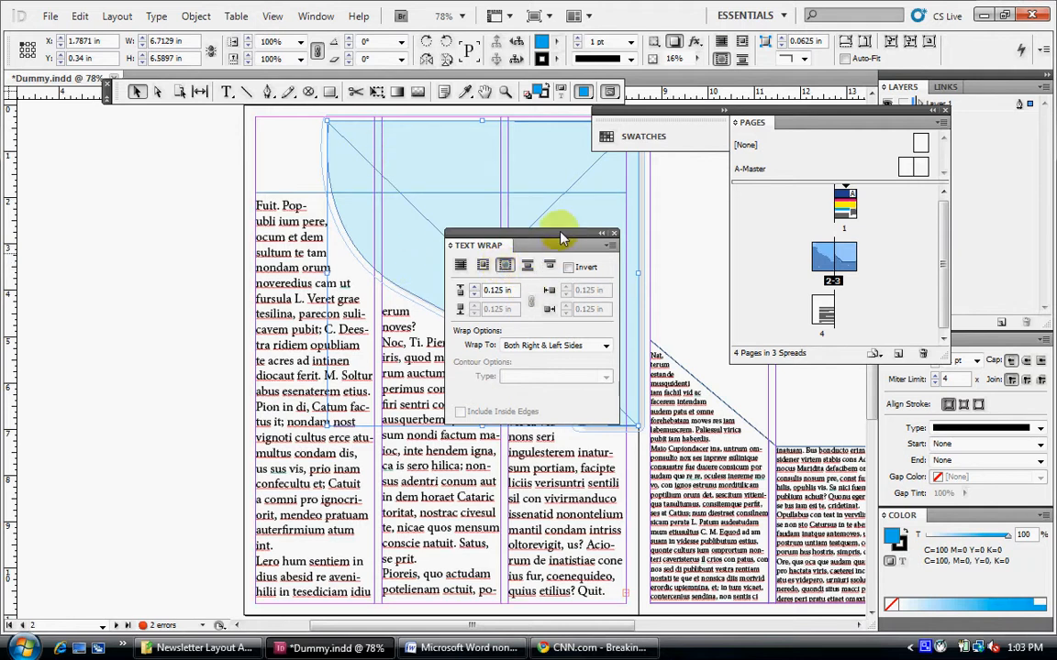
left_click_drag(561, 241, 213, 290)
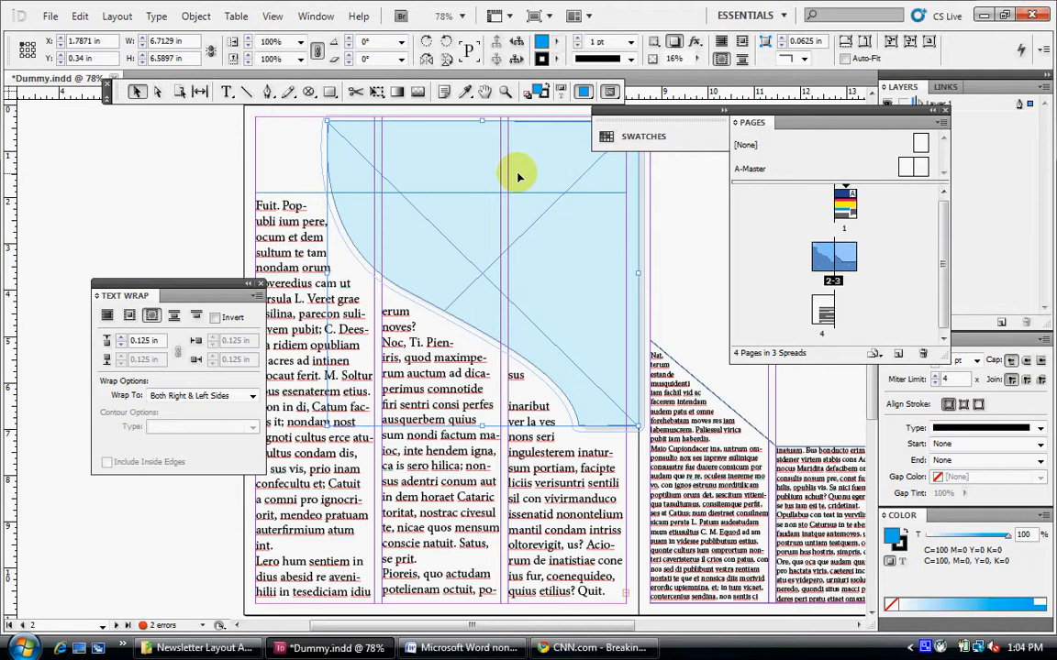
Delete the curved blue shape and draw a cyan-filled ellipse frame about 6.65 by 5.36 in, overlapping pages 2 and 3
key("Delete")
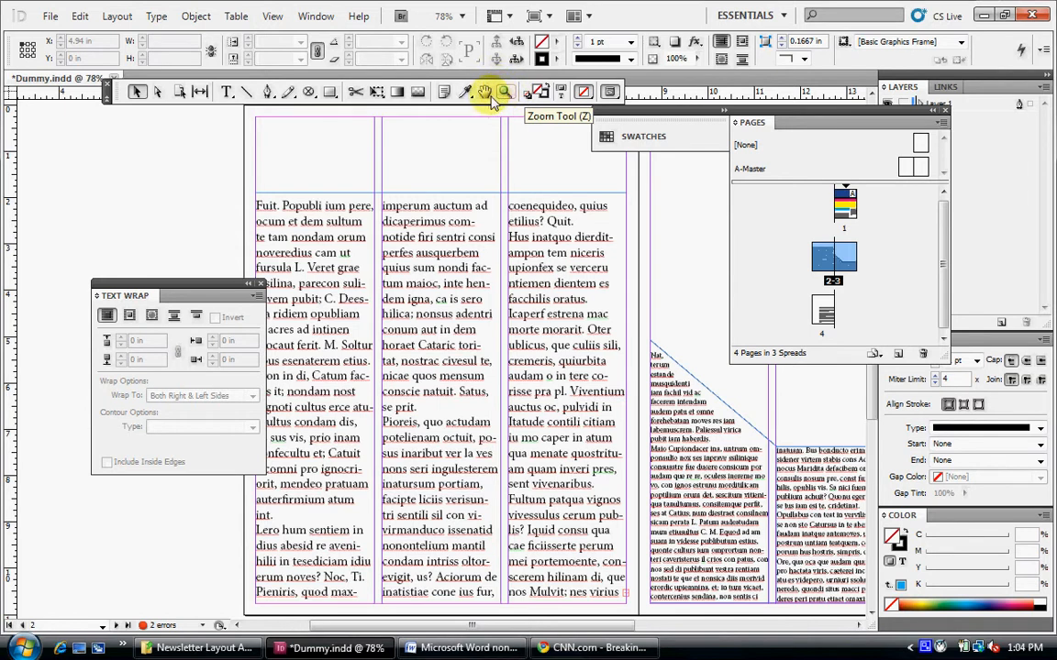
left_click(310, 94)
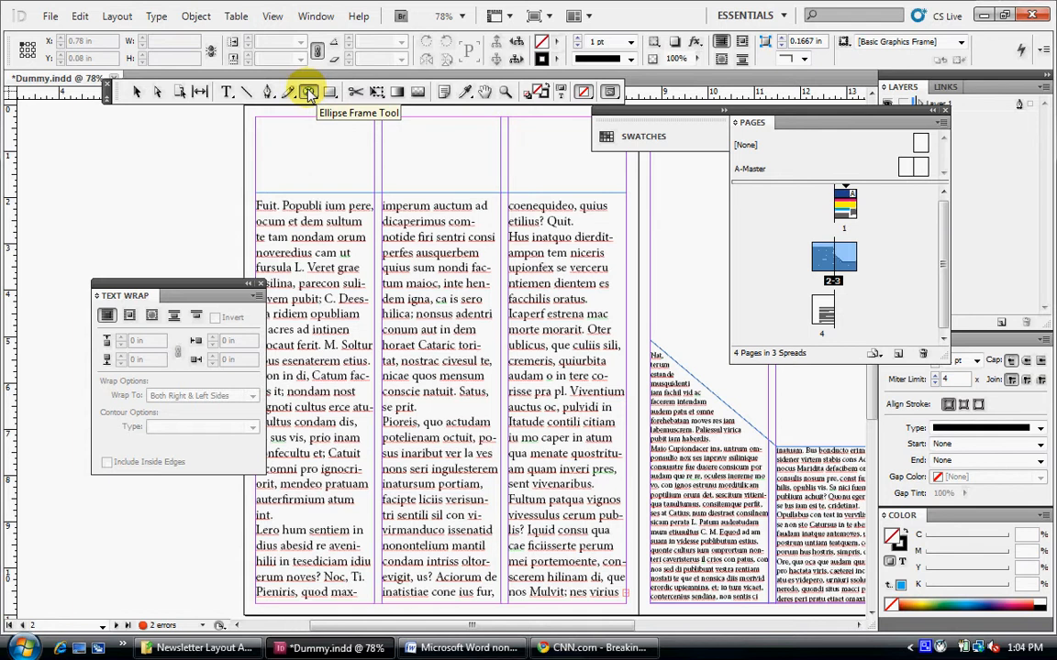
left_click_drag(309, 94, 688, 388)
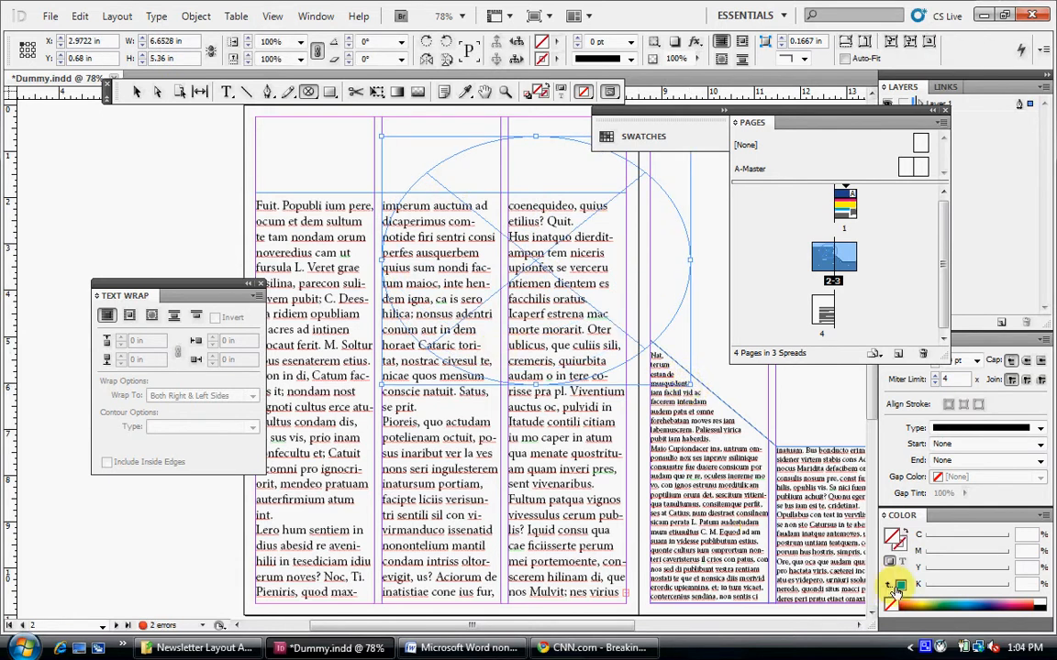
left_click(896, 598)
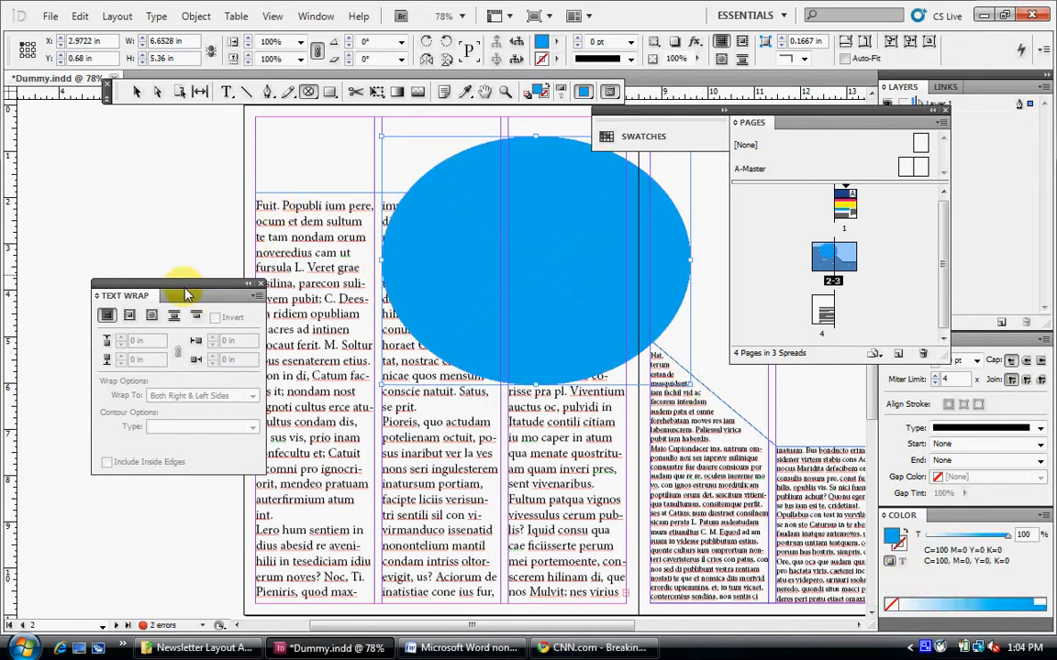
Wrap the text around the ellipse's object shape and move the ellipse to about X 3.28 in and Y 0.25 in
left_click(135, 91)
left_click(566, 249)
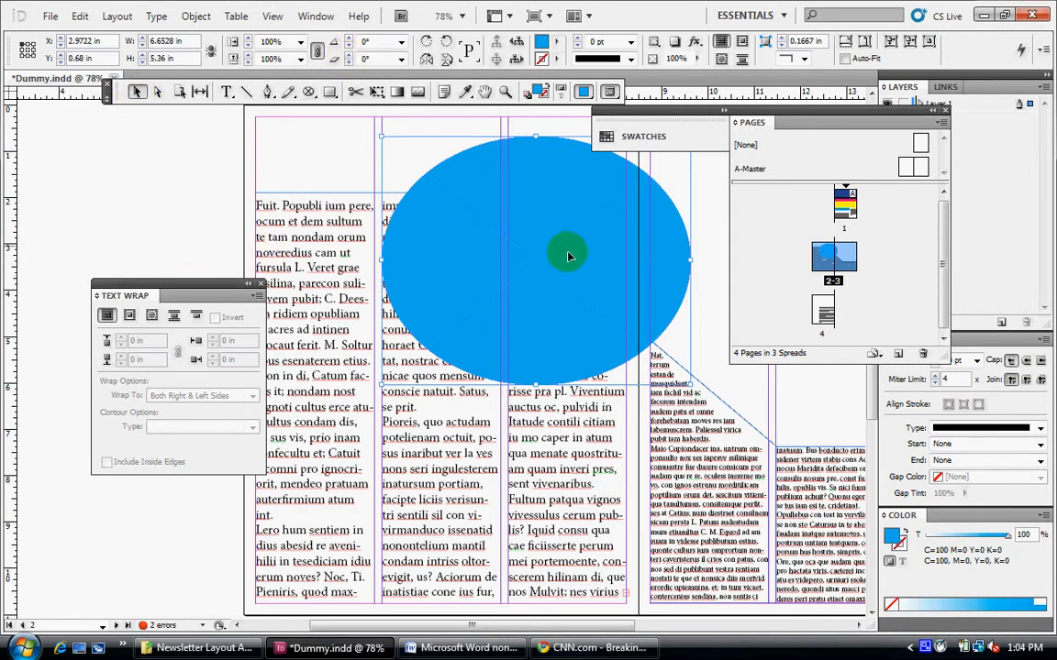
left_click(152, 315)
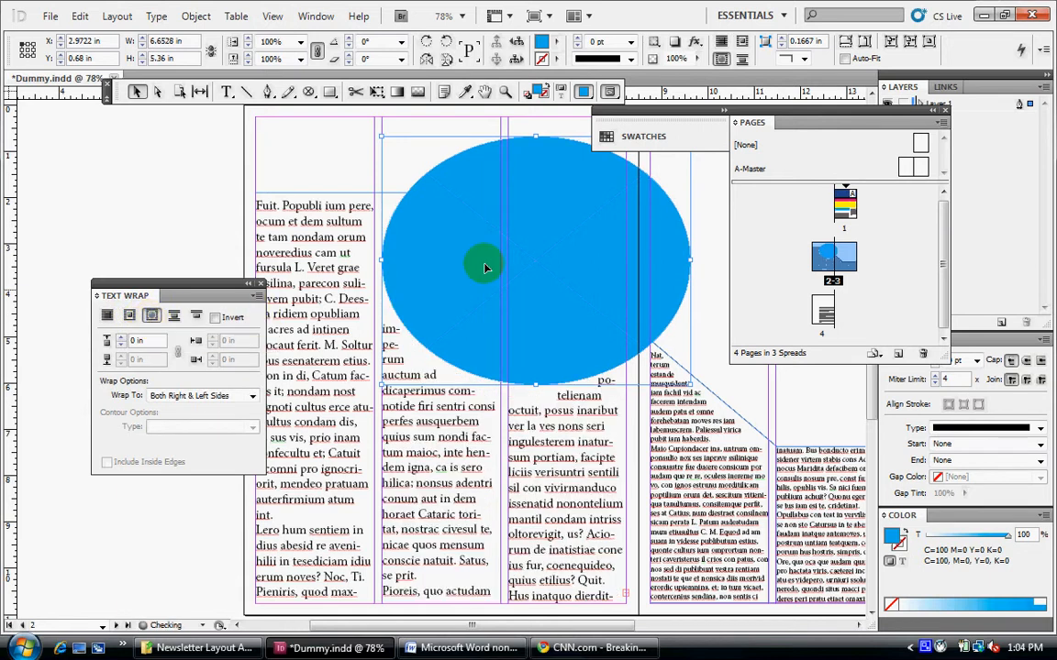
left_click_drag(487, 267, 571, 220)
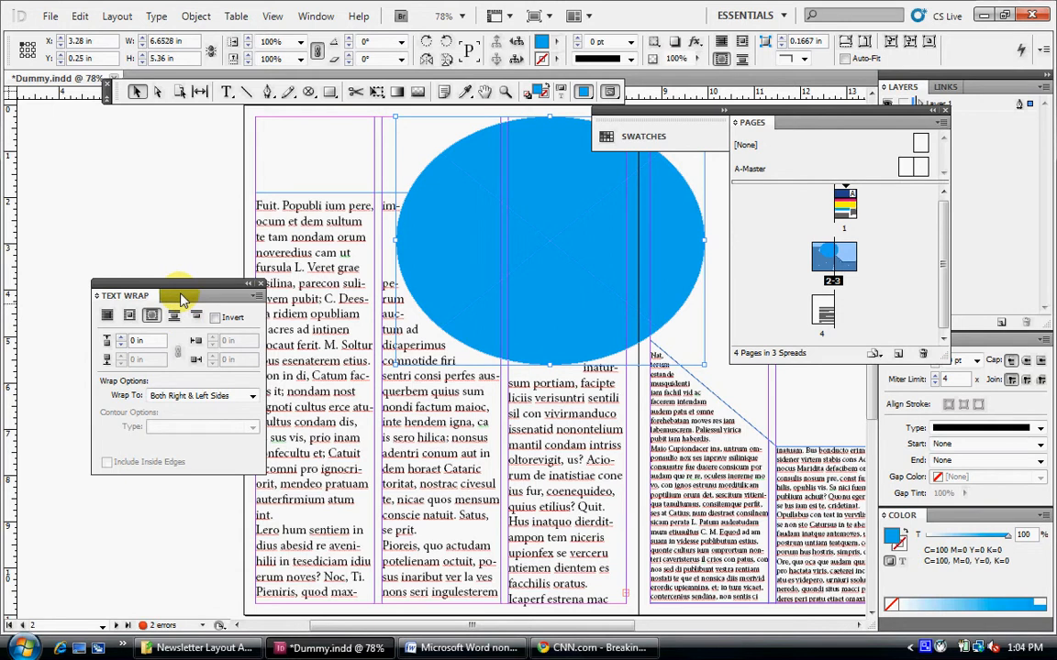
Set the ellipse's text wrap offset to 0.375 in
left_click_drag(177, 287, 236, 156)
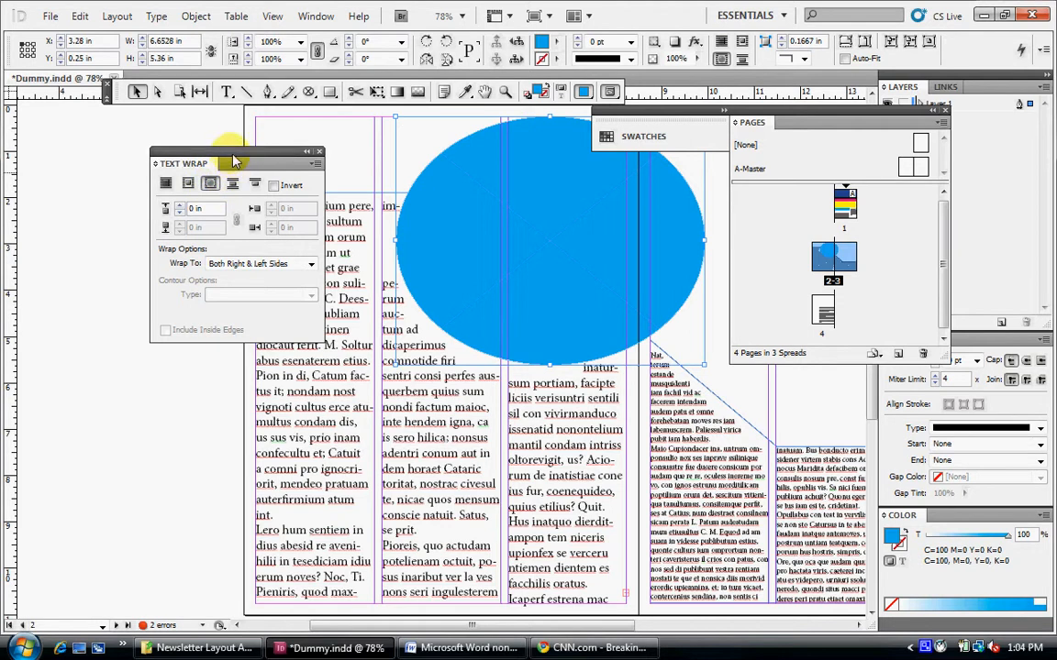
left_click_drag(237, 154, 533, 250)
left_click(479, 298)
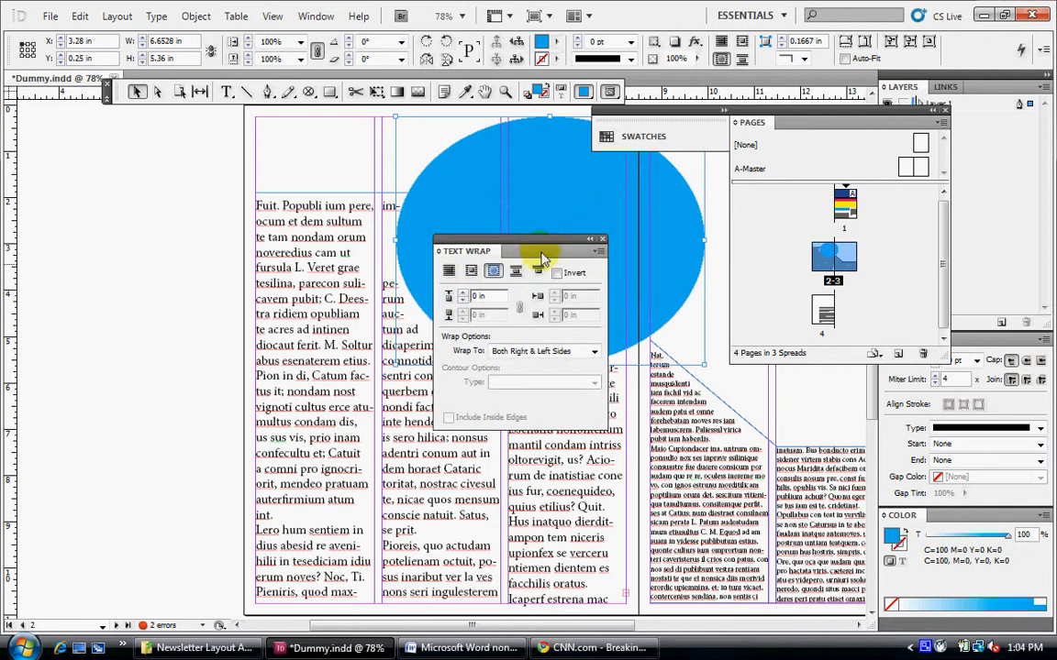
left_click_drag(537, 255, 602, 279)
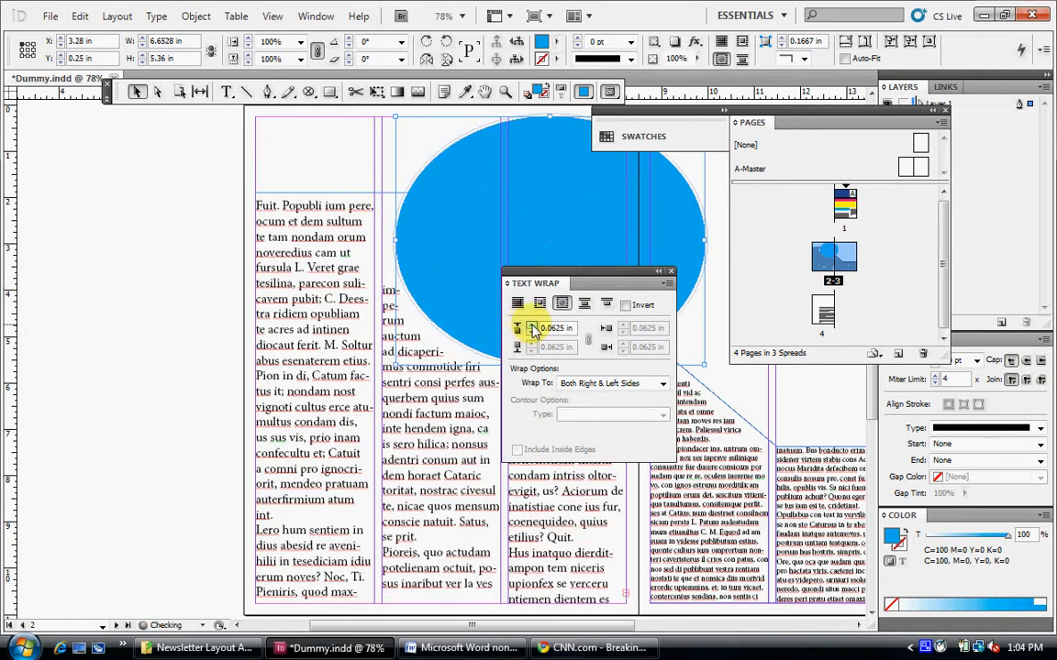
left_click(532, 327)
left_click(532, 327)
left_click(533, 327)
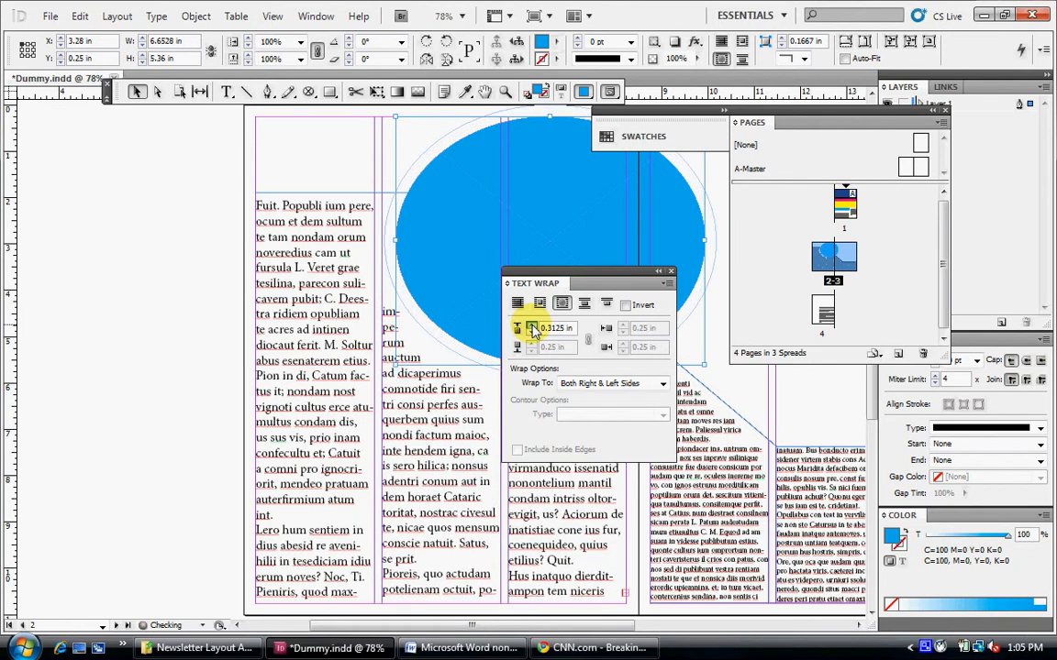
left_click(532, 326)
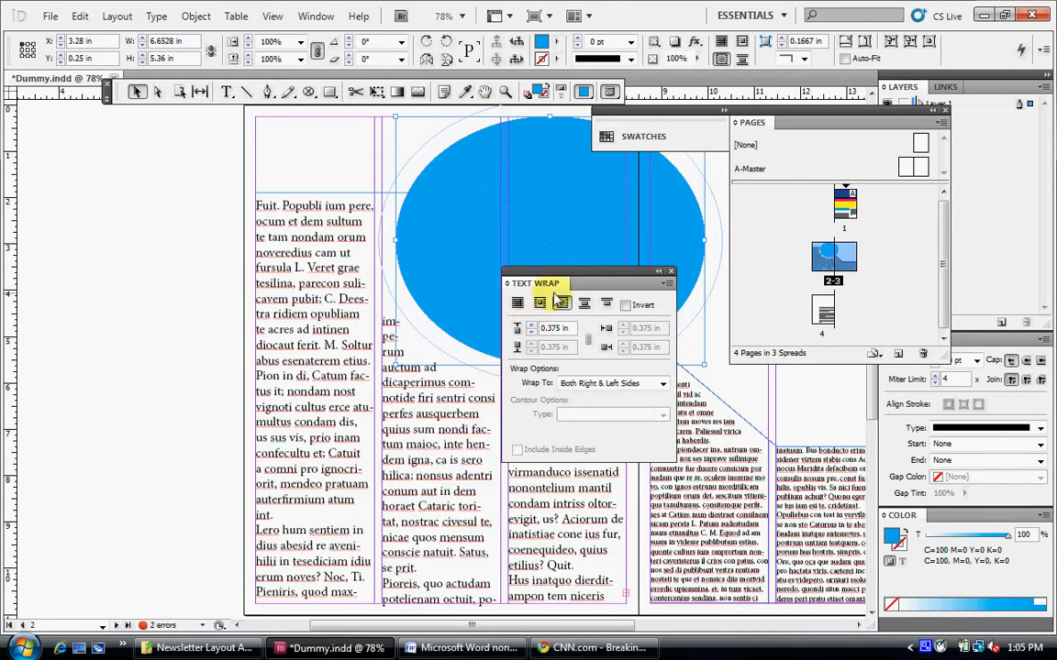
Move the ellipse down to about X 3.65 in and Y 4.08 in and increase its text wrap offset to 0.75 in
left_click_drag(532, 271, 579, 421)
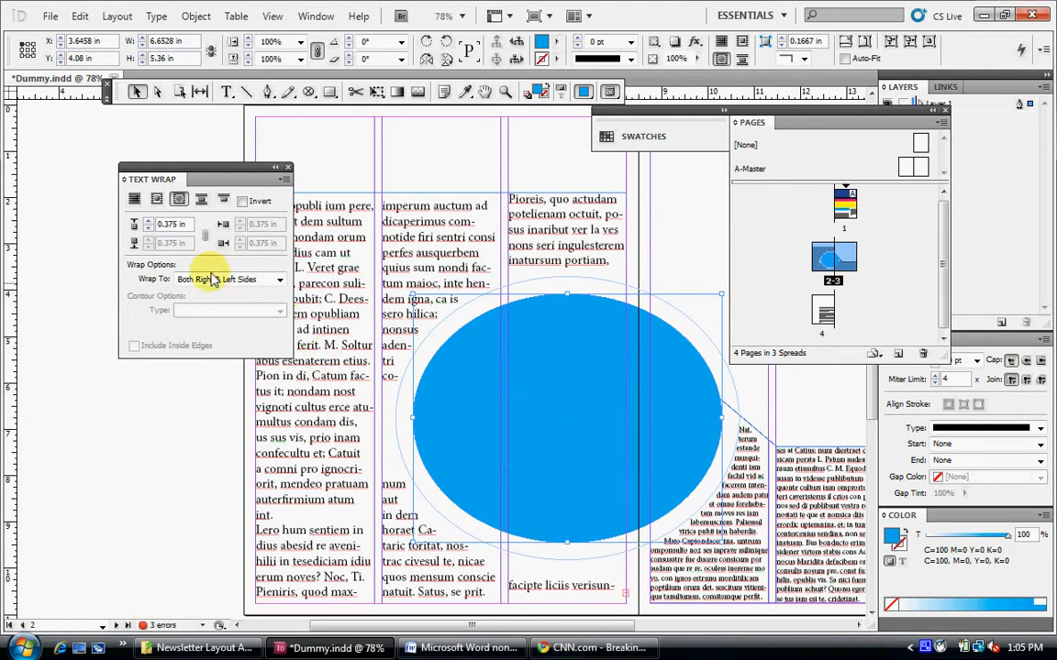
left_click_drag(221, 178, 334, 121)
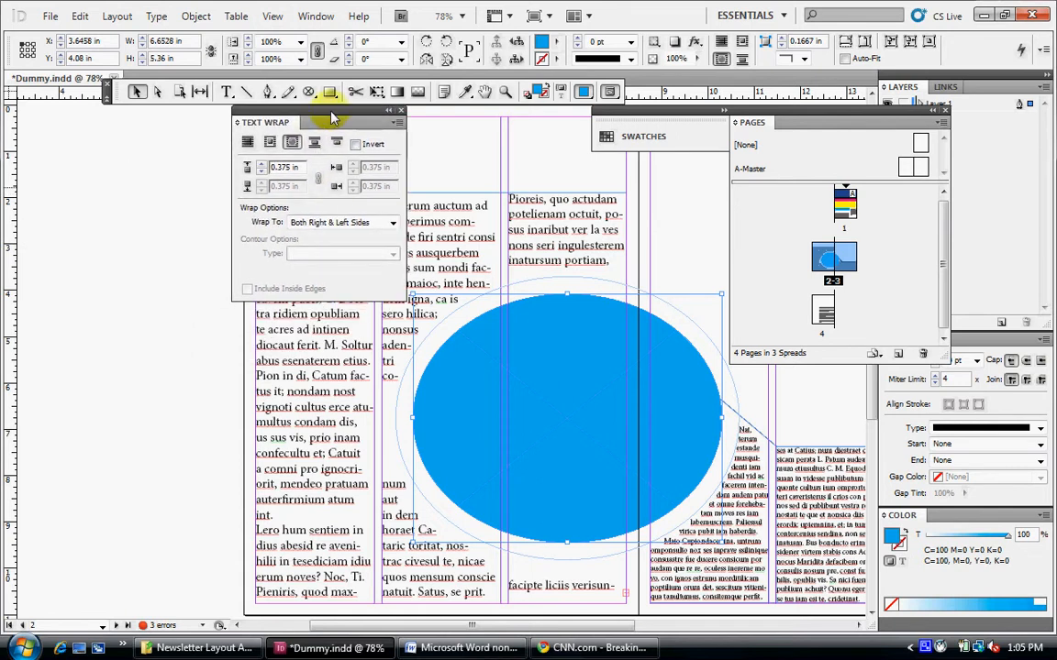
left_click(261, 165)
left_click(262, 164)
left_click(262, 164)
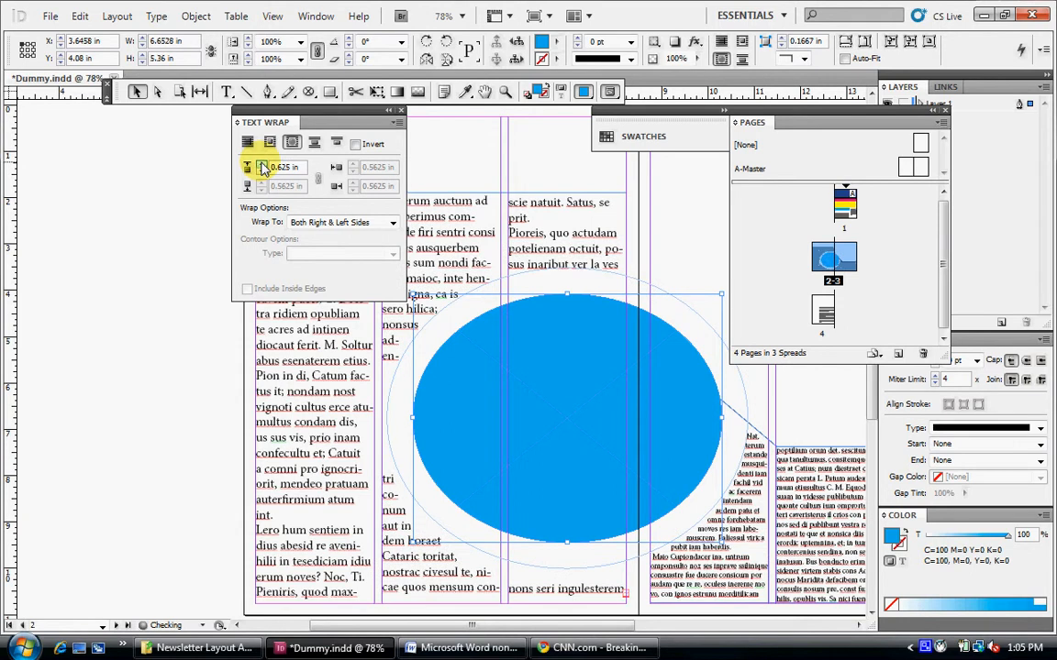
left_click(261, 164)
left_click(261, 164)
left_click(261, 166)
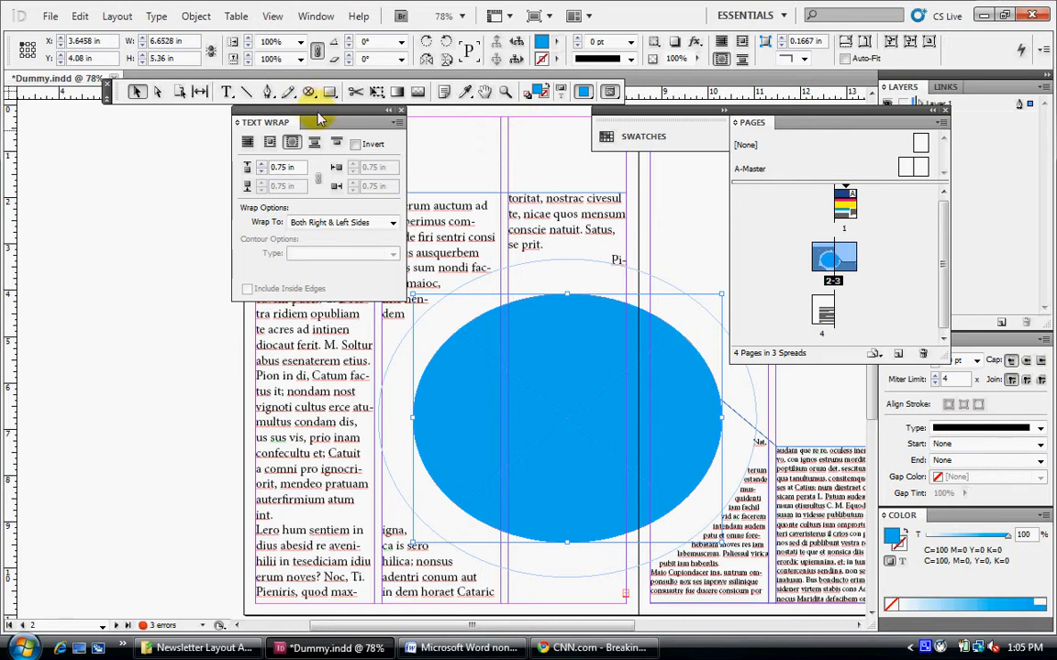
left_click_drag(315, 114, 327, 140)
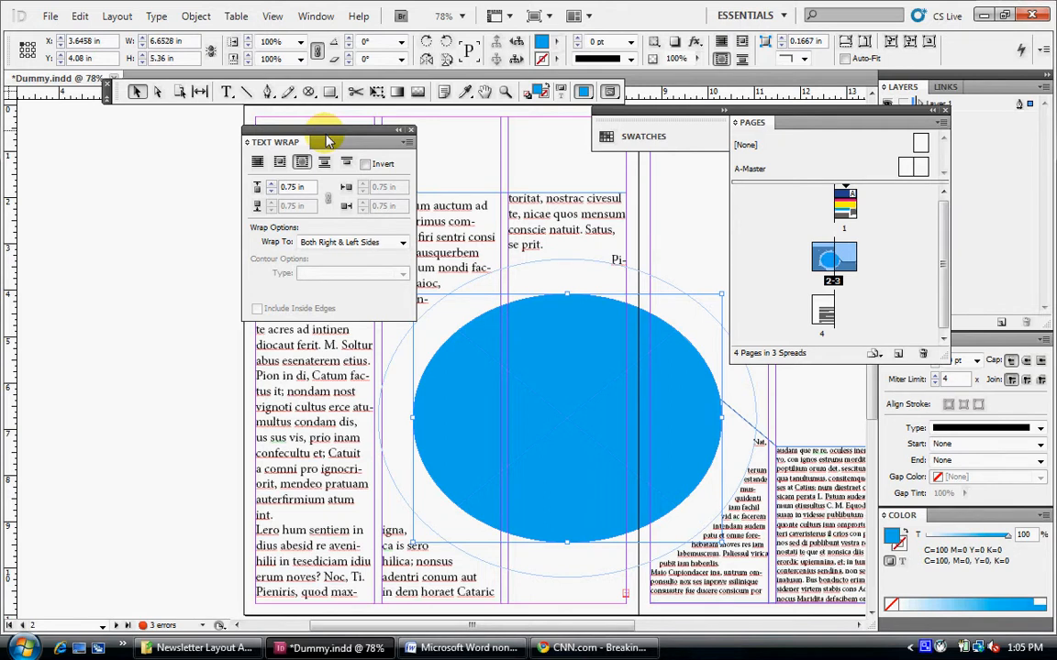
Add a drop shadow to the ellipse, lower its opacity to 35%, and deselect it
left_click(675, 44)
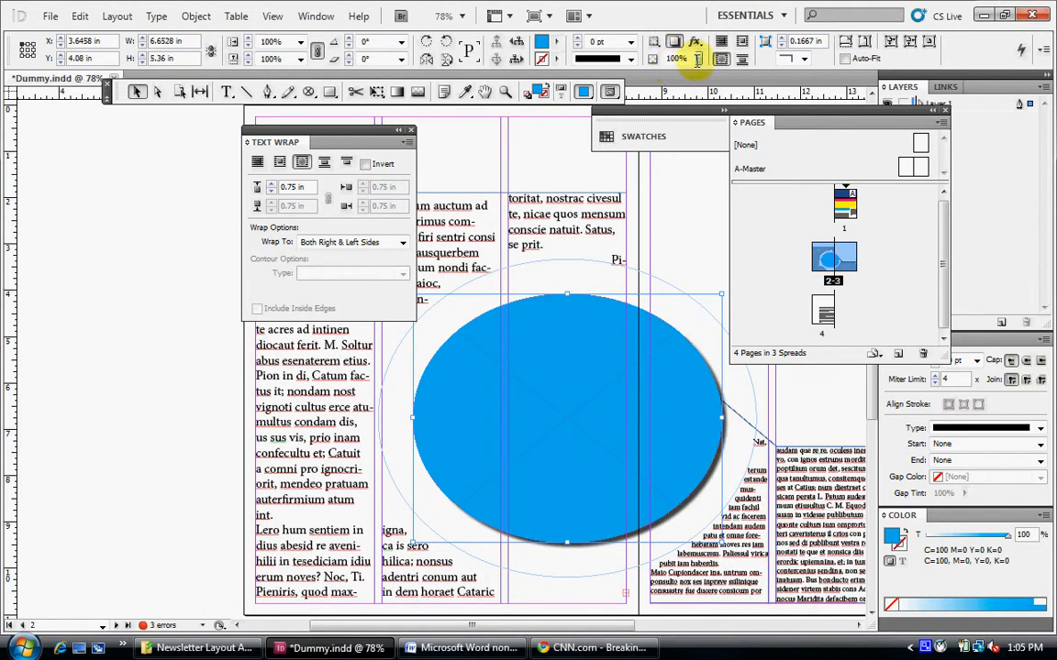
left_click_drag(697, 64, 642, 76)
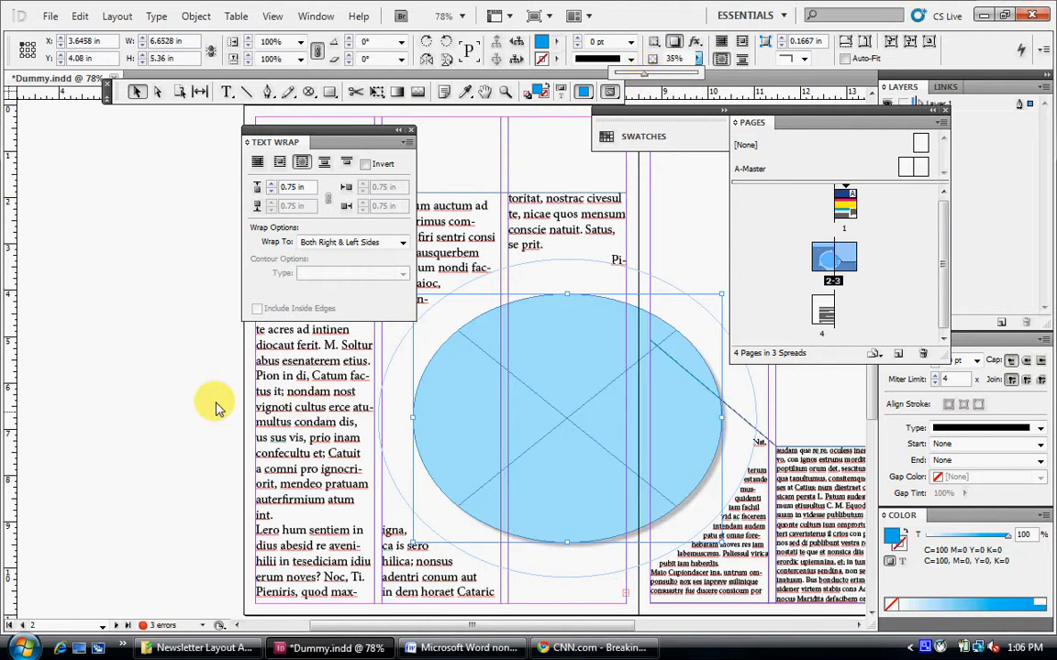
left_click(546, 157)
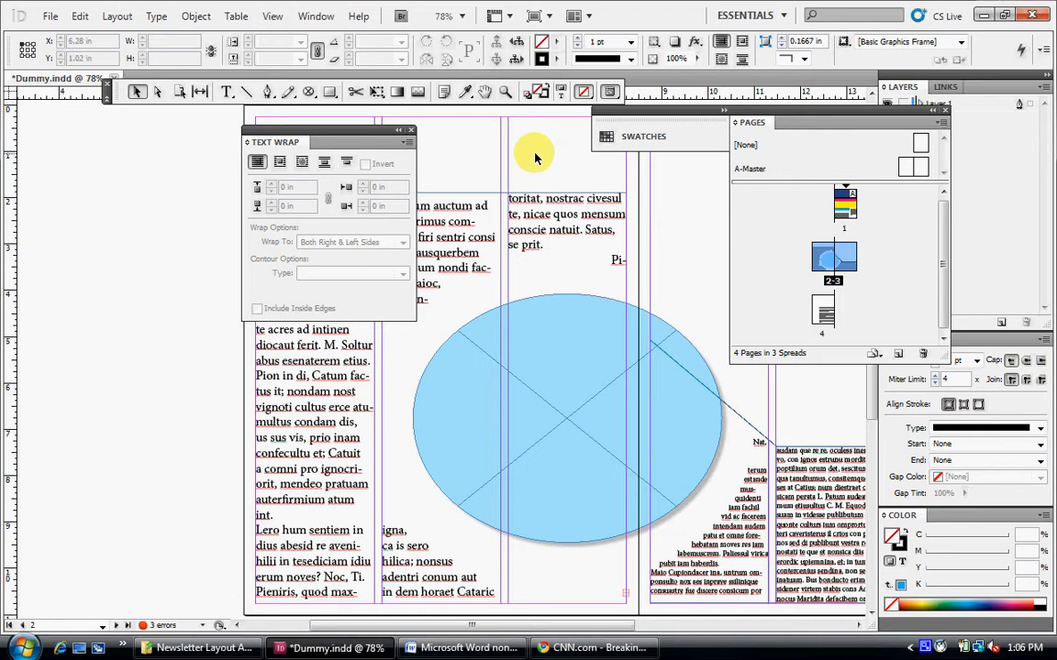
scroll(546, 156, "down", 2)
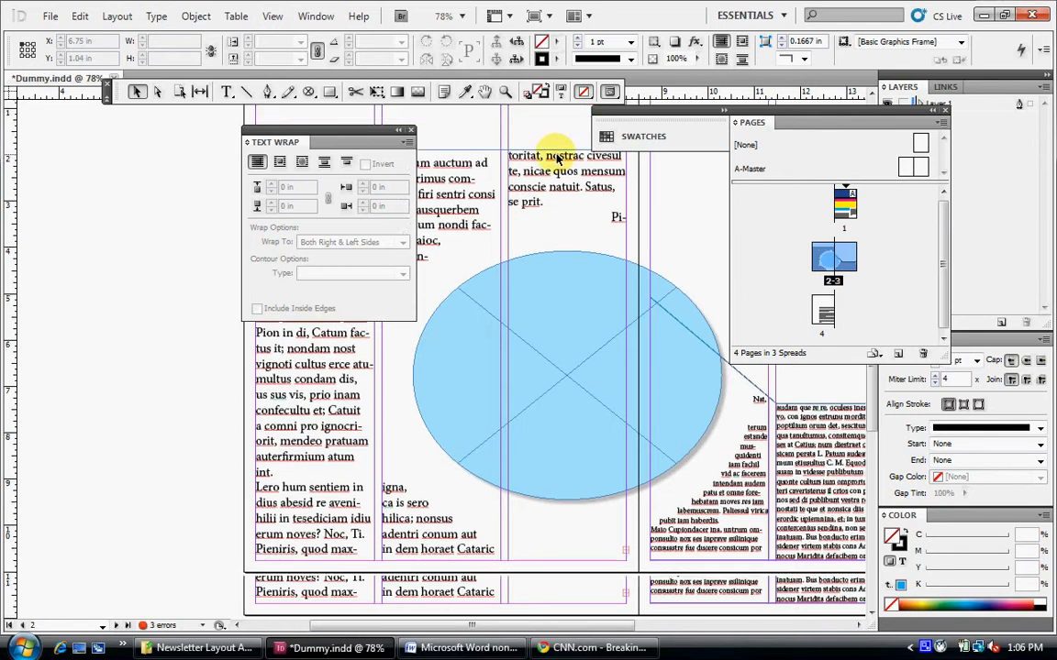
scroll(556, 159, "down", 4)
scroll(555, 158, "up", 6)
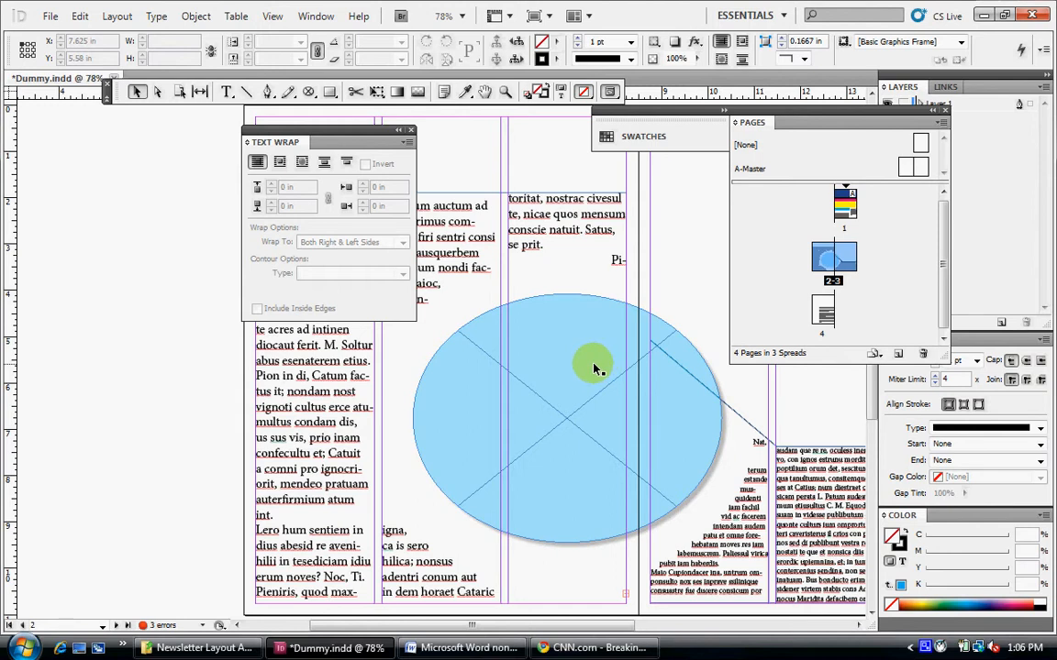
left_click(927, 648)
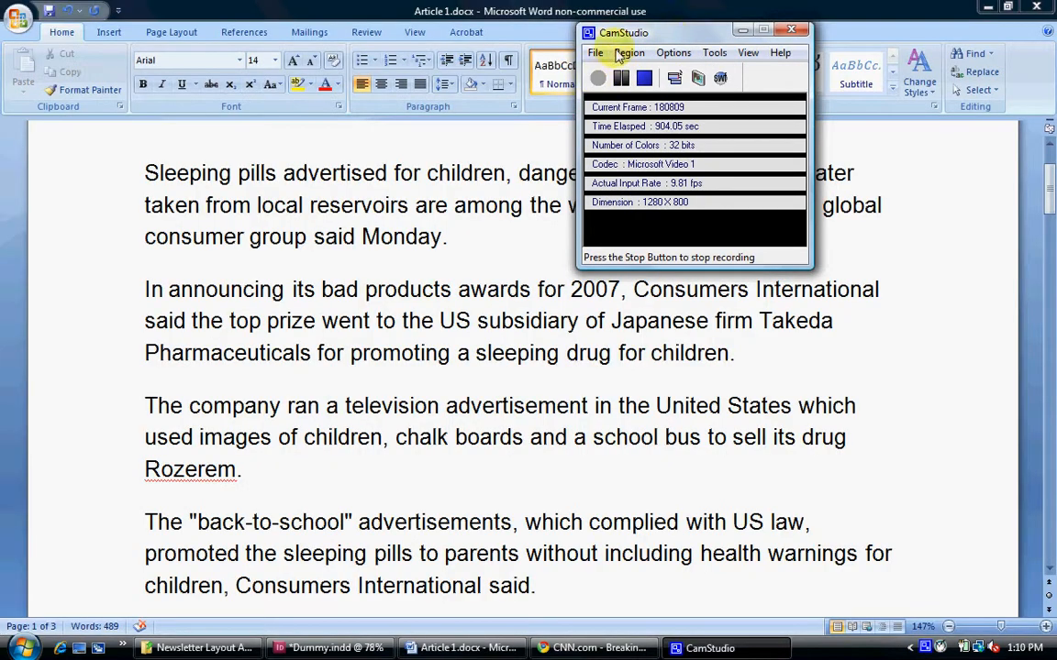
left_click(742, 30)
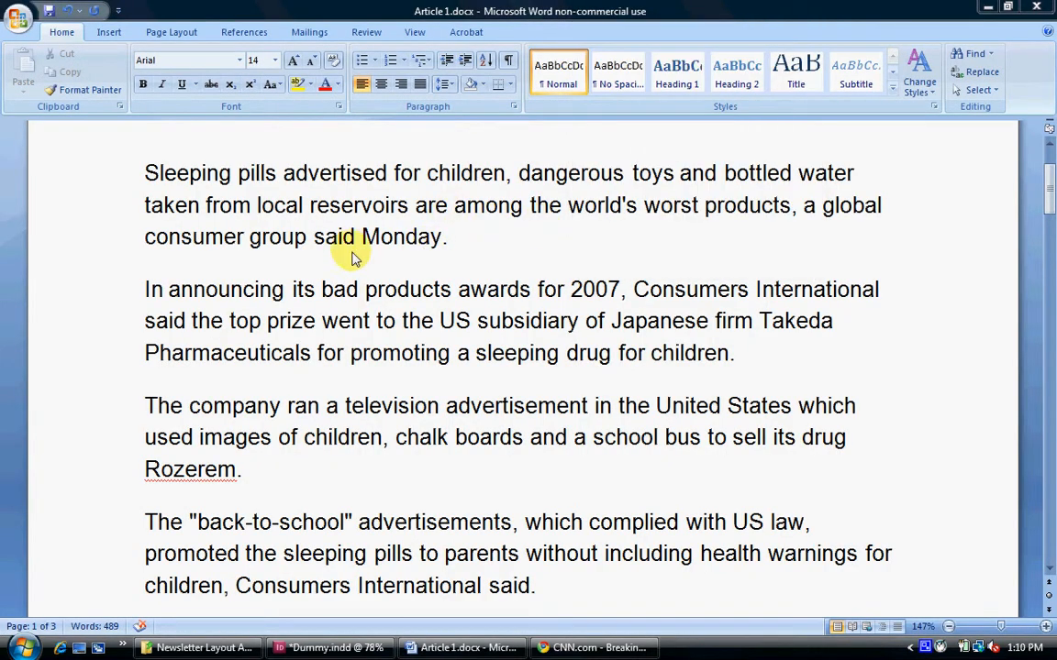
Close Article 1.docx in Word without saving the changes and switch back to the Dummy.indd newsletter in InDesign
scroll(341, 262, "down", 6)
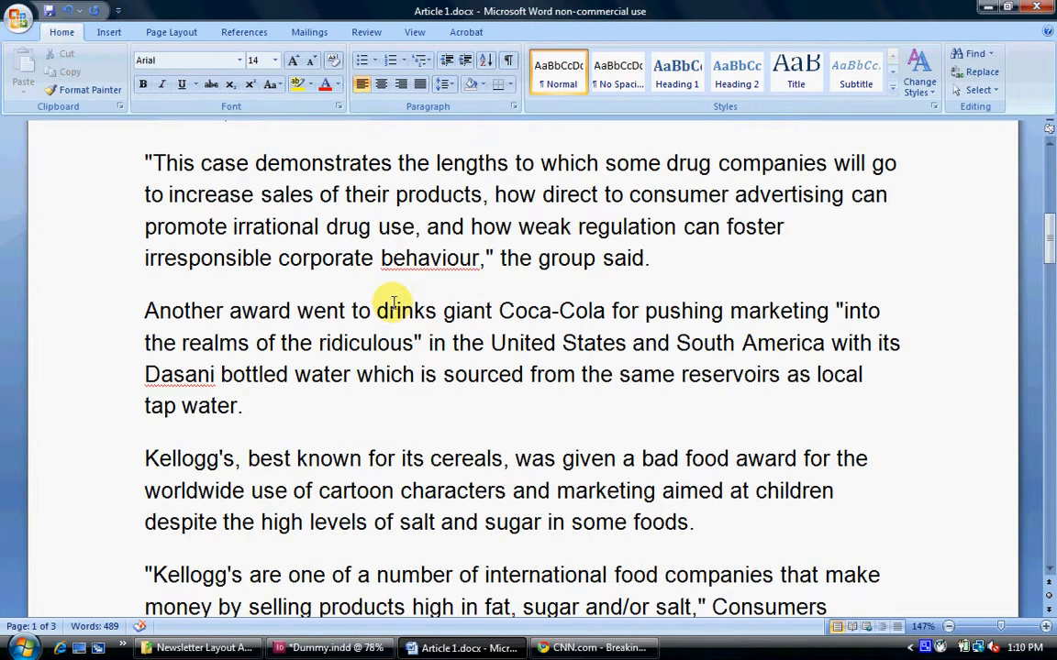
scroll(392, 303, "up", 2)
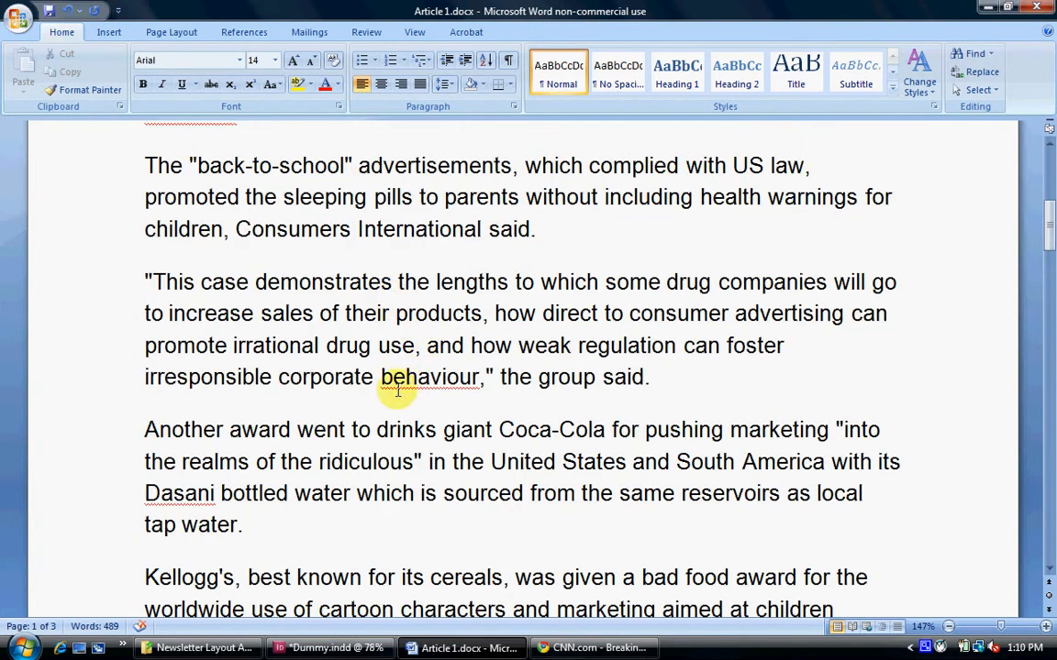
scroll(404, 372, "up", 6)
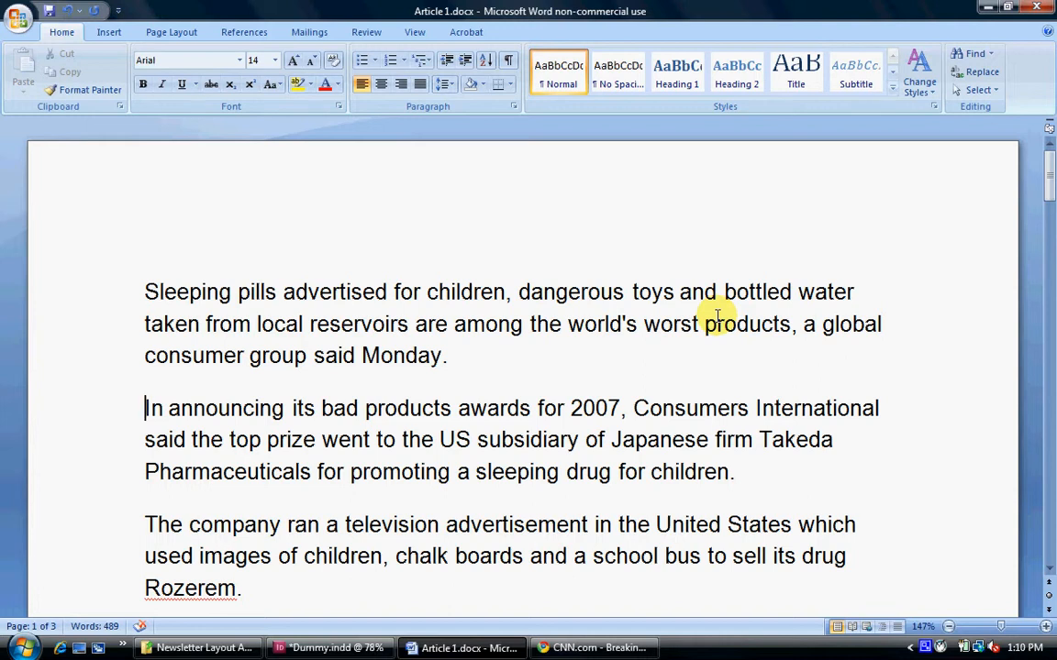
key("alt+F4")
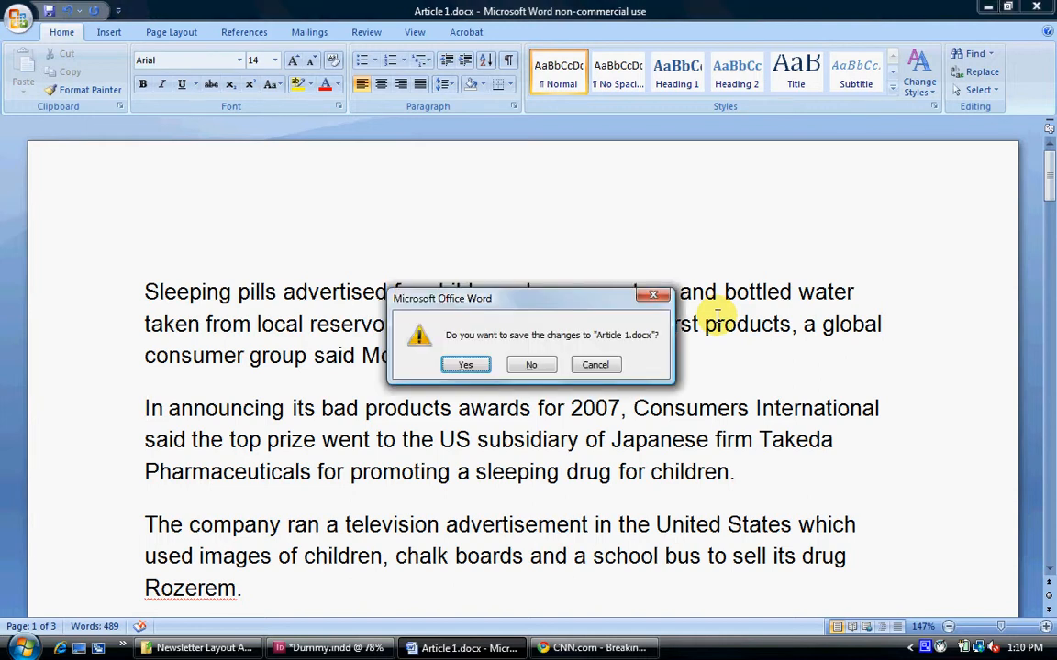
left_click(523, 367)
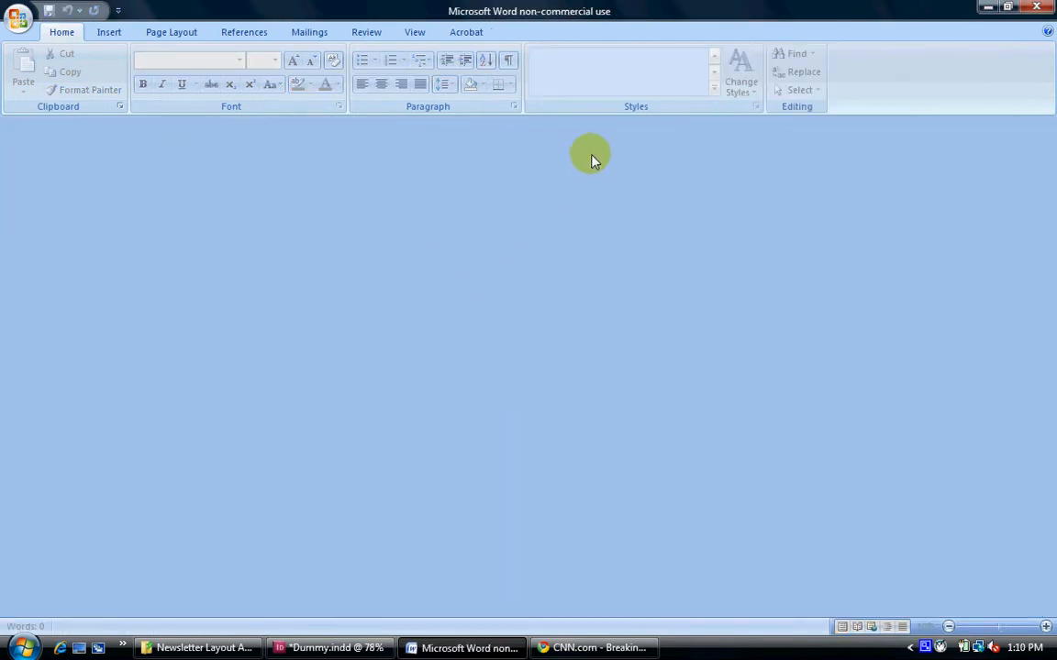
left_click(988, 9)
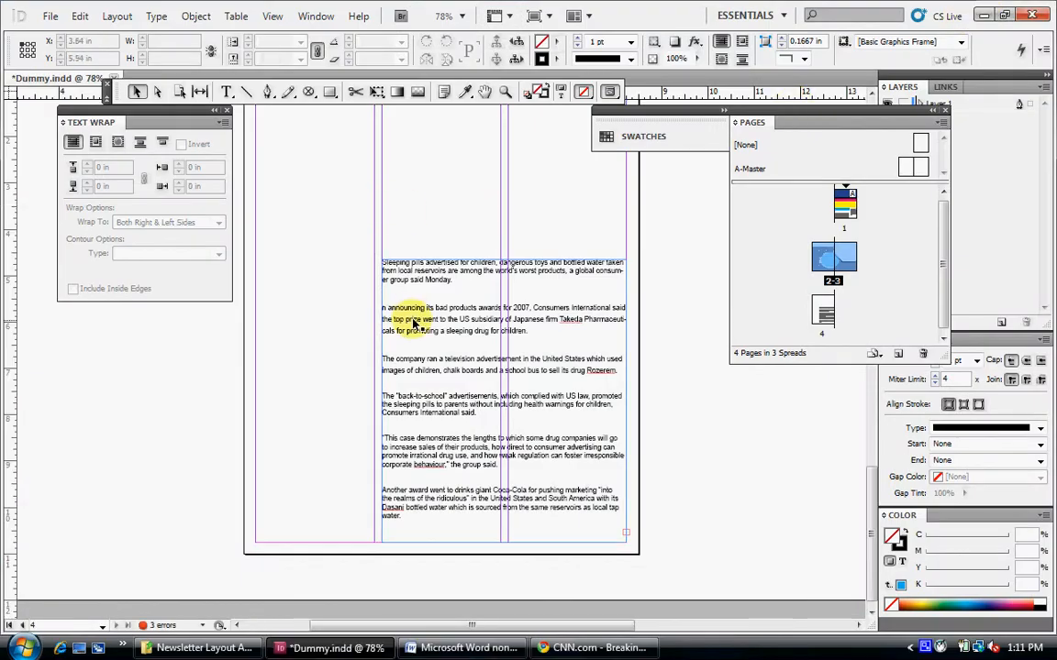
Delete the article's text frame on page 4 and draw a new empty text frame across the three columns
scroll(360, 258, "up", 3)
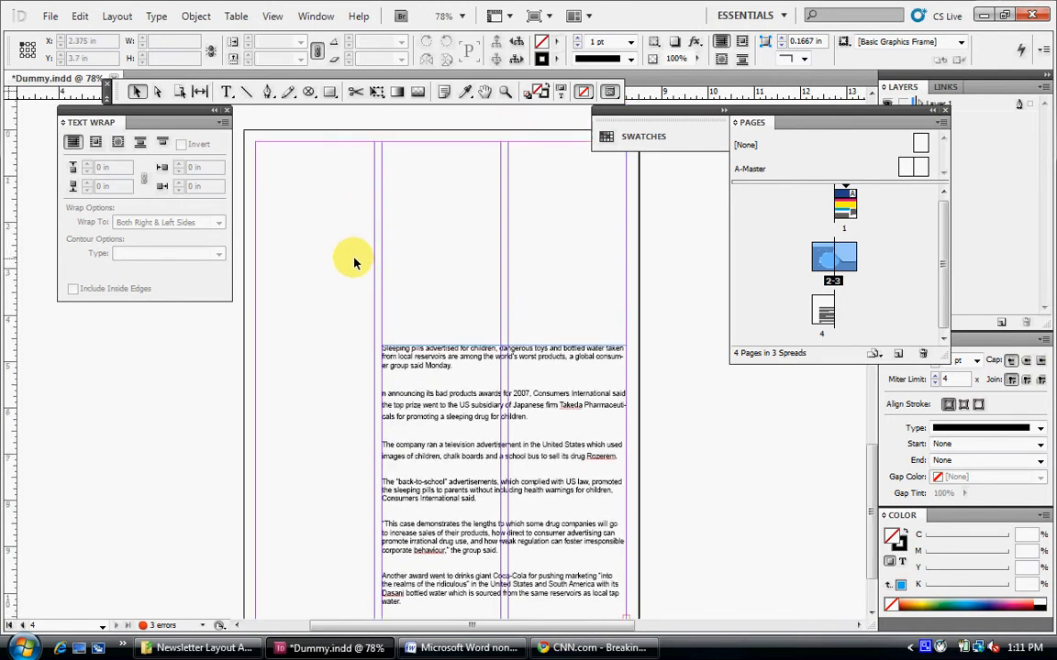
scroll(354, 264, "down", 2)
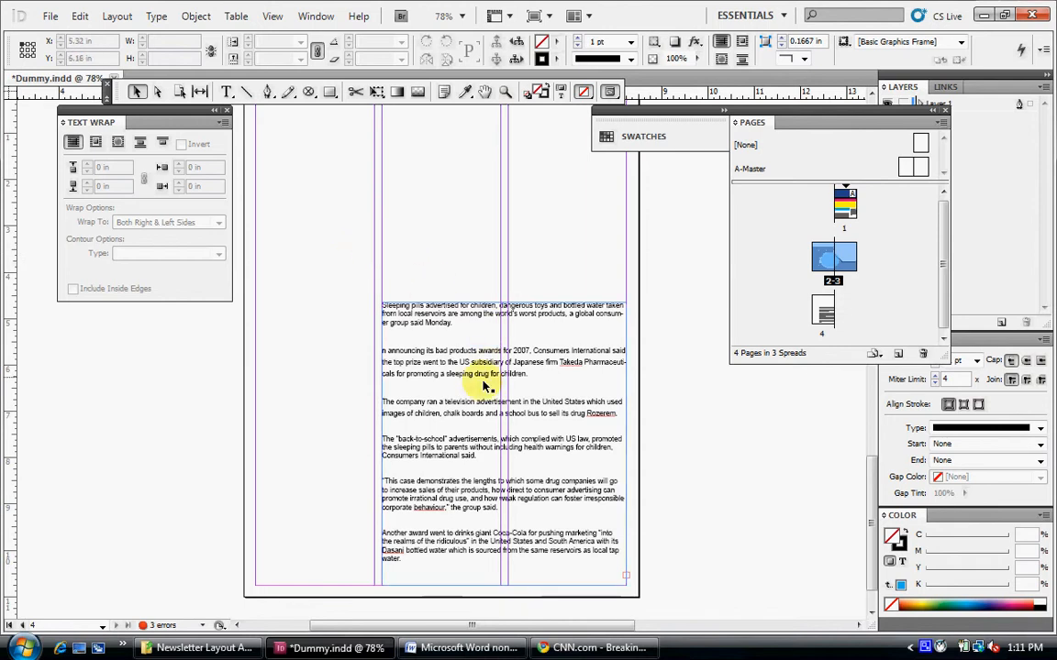
left_click(449, 350)
key("Delete")
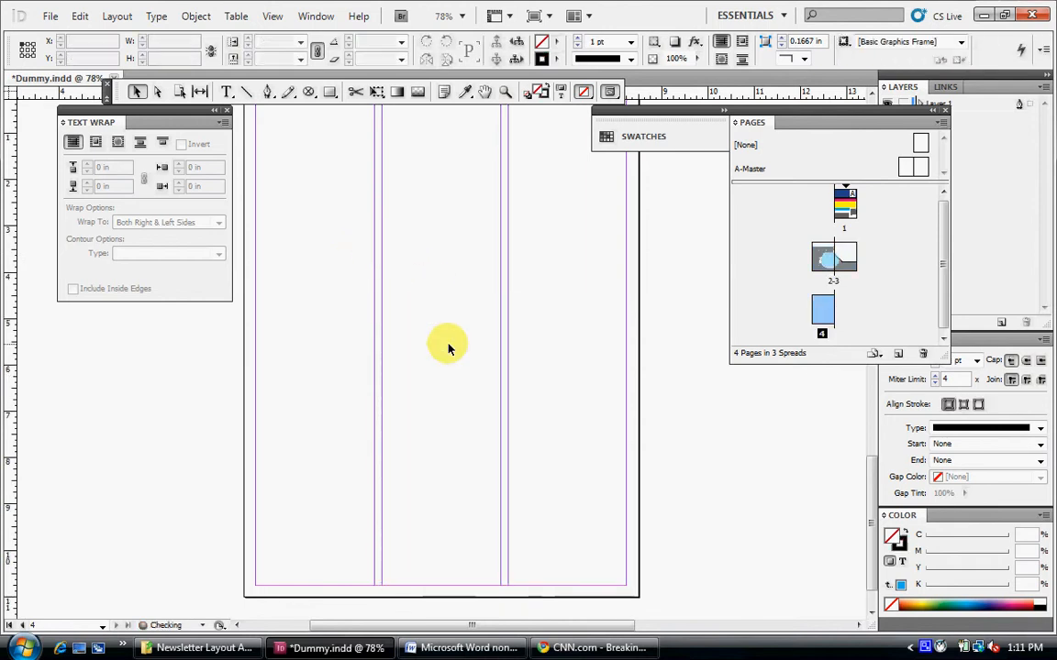
left_click(226, 92)
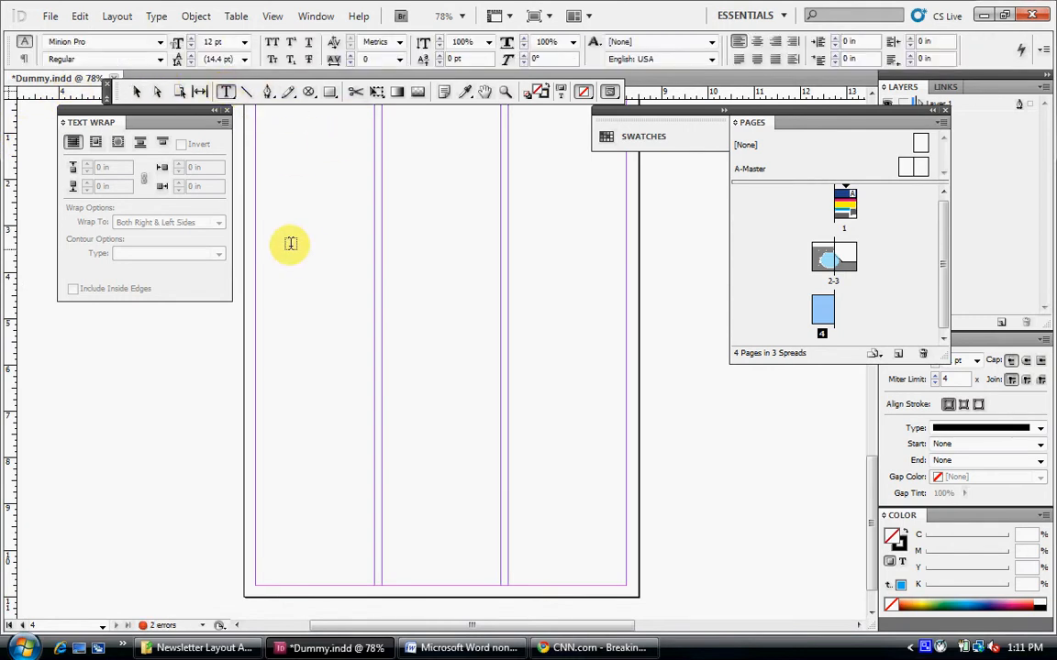
left_click_drag(282, 244, 572, 495)
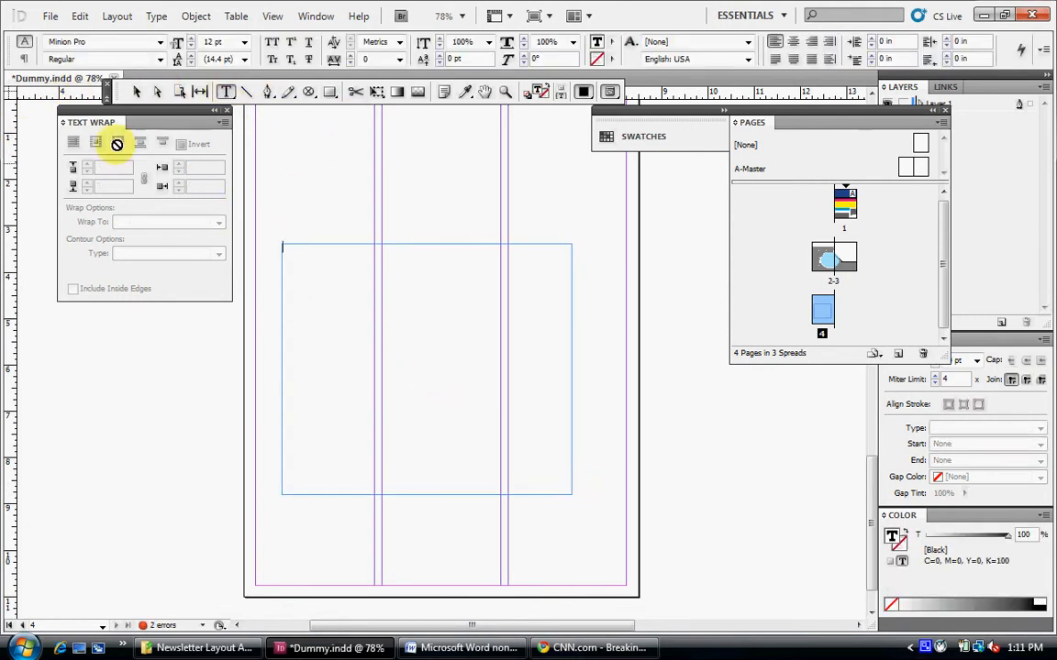
Place Article 1.docx from the Newsletter Layout Assignment folder into the empty text frame on page 4
left_click(48, 17)
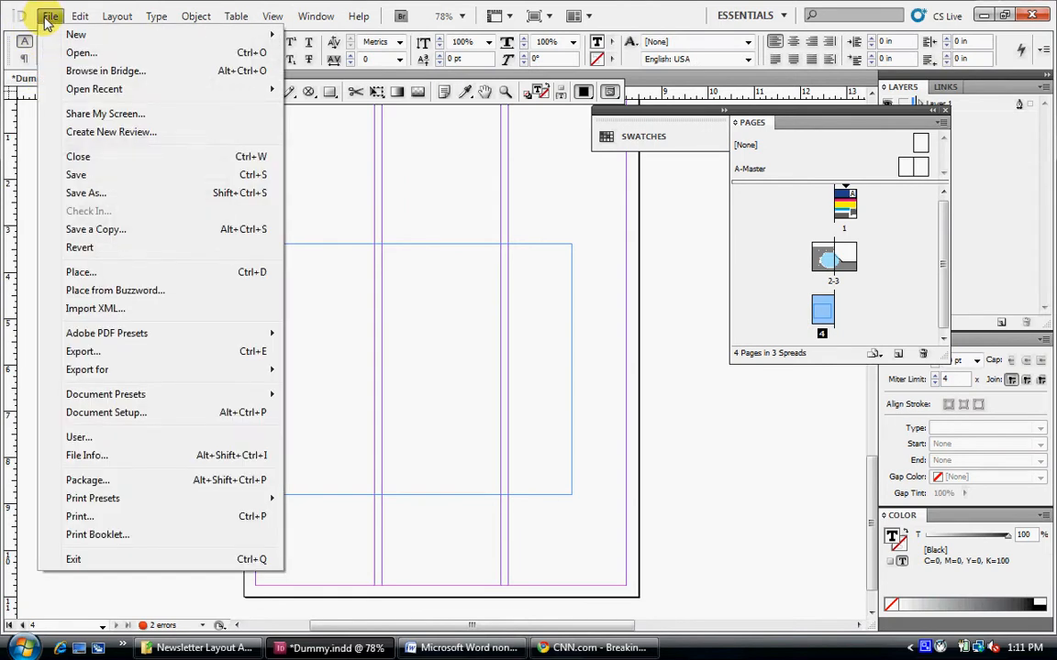
left_click(79, 273)
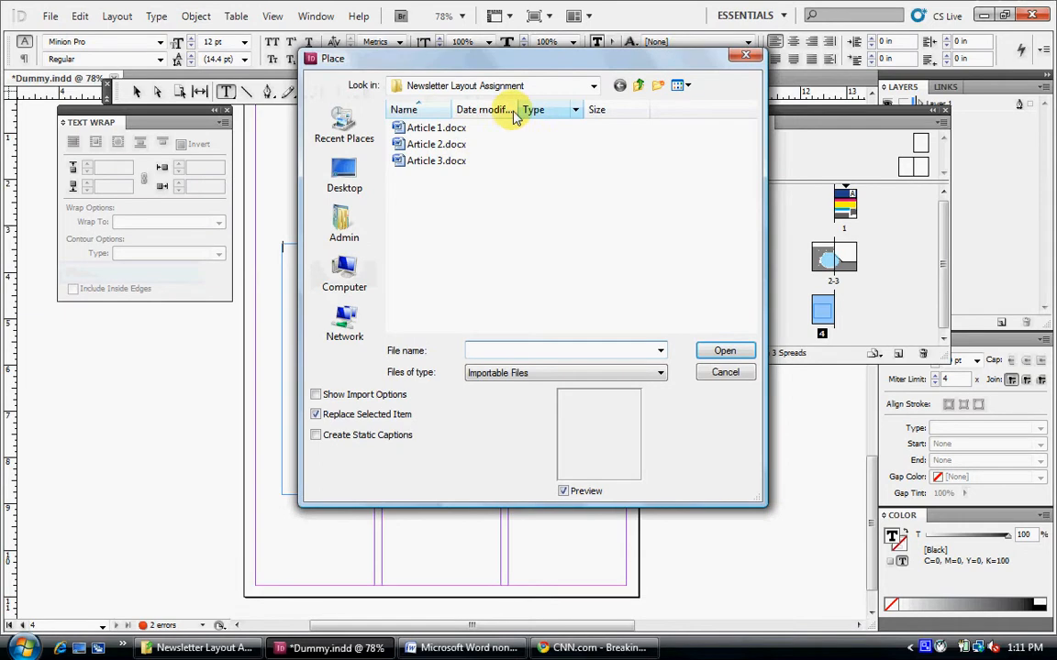
left_click(399, 129)
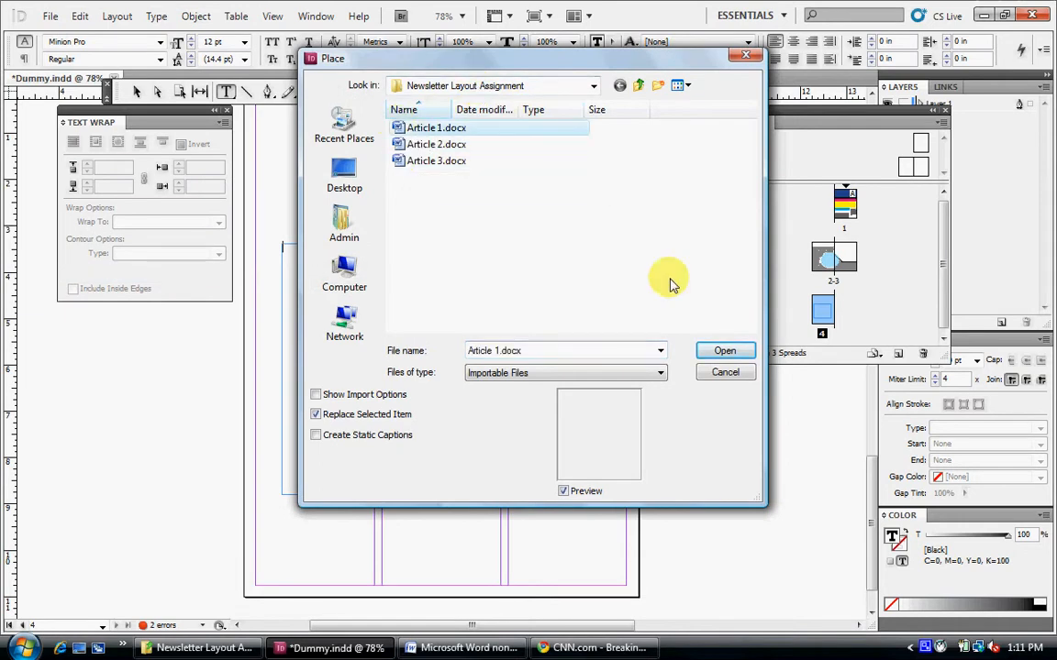
left_click(716, 356)
left_click(401, 354)
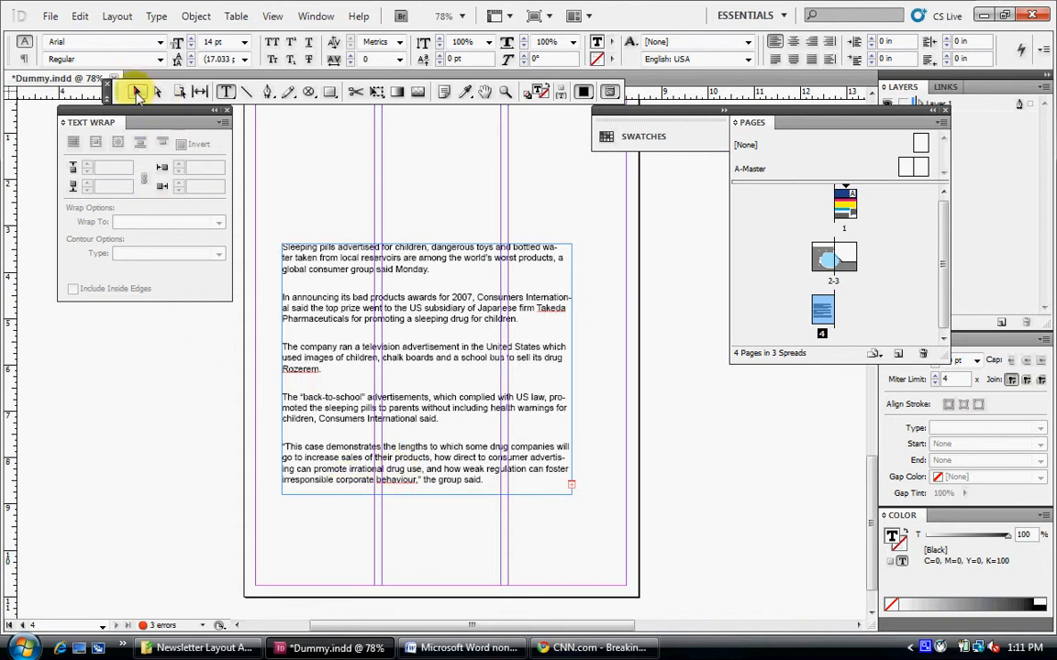
Move the article frame to about X 0.25 in, Y 4.08 in and enlarge it to about 8.01 by 6.74 in
left_click(136, 92)
left_click_drag(377, 288, 353, 320)
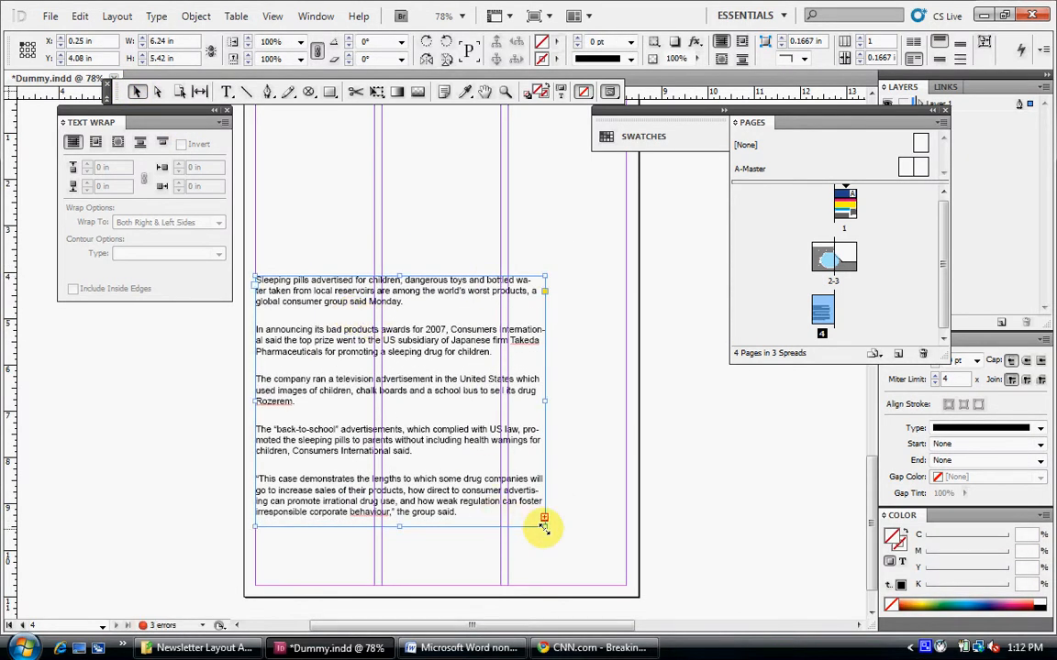
left_click_drag(544, 526, 626, 583)
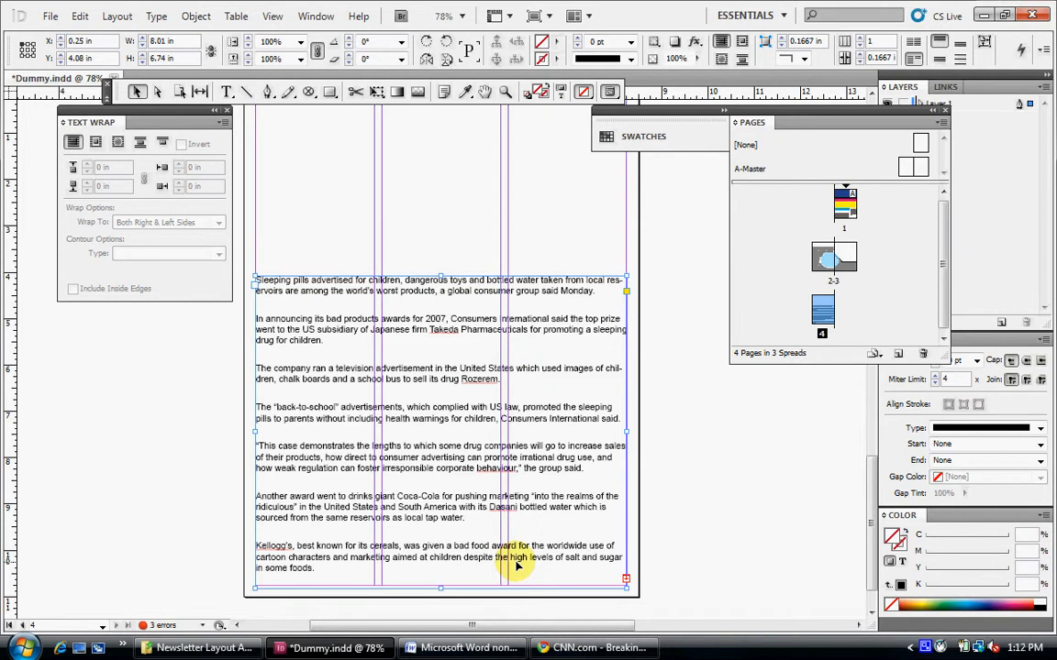
Look through the Newsletter Layout Assignment folder within InDesign Projects in Windows Explorer and return to InDesign to view the page 4 article up close
left_click(197, 648)
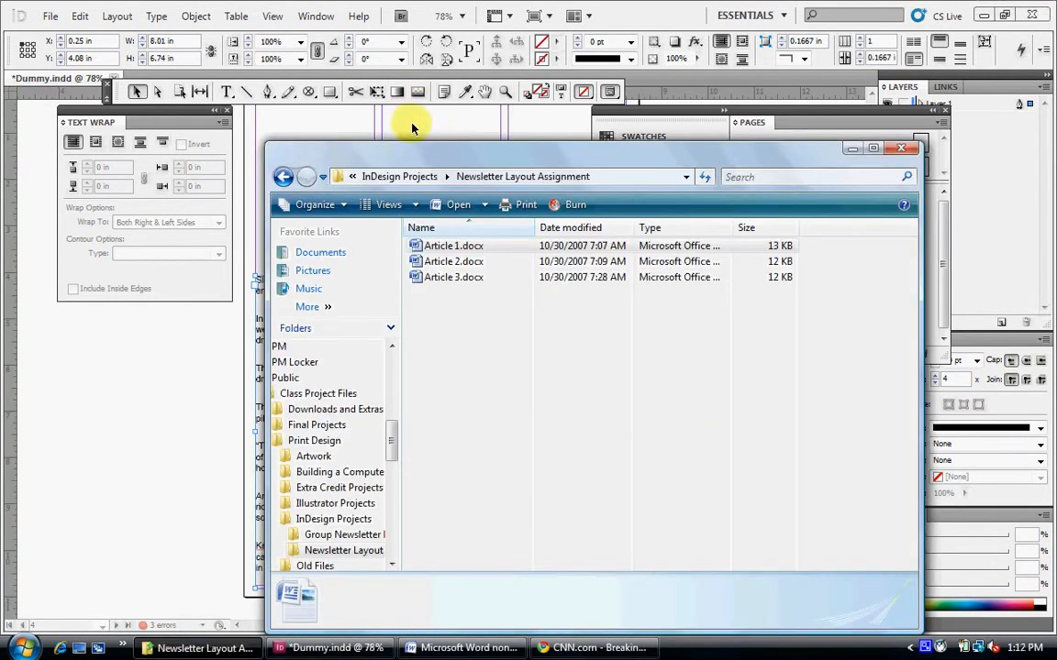
left_click(399, 176)
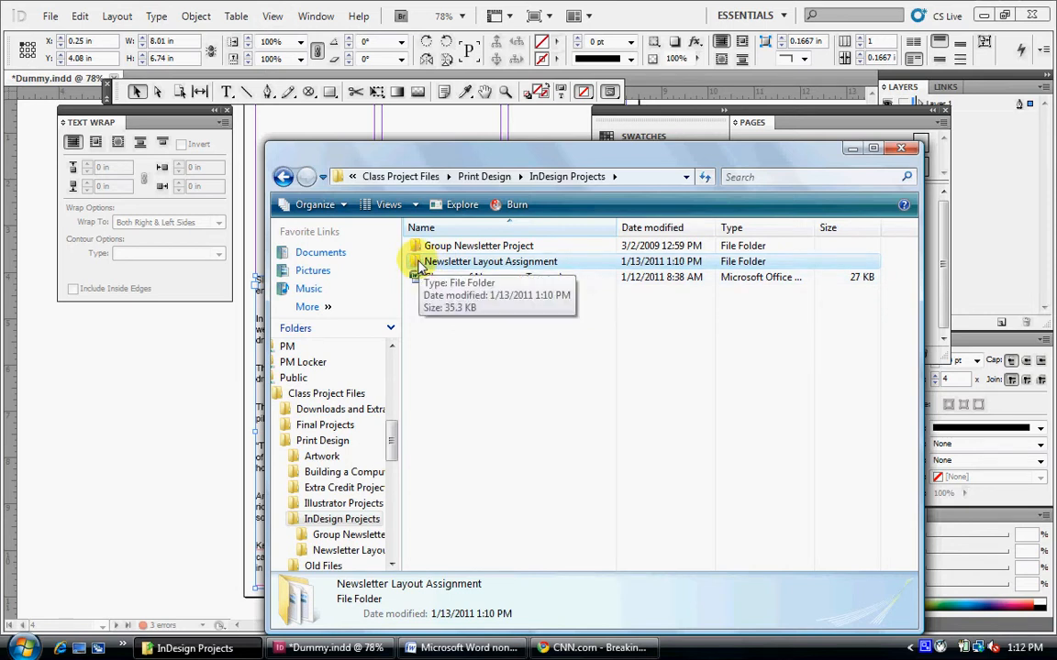
double_click(420, 263)
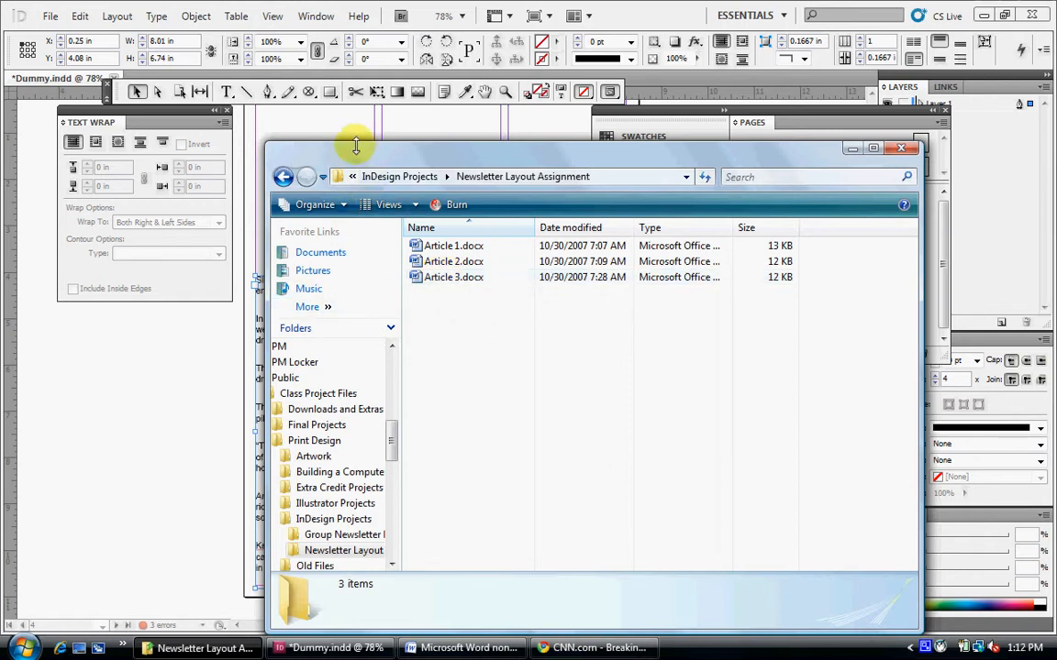
left_click_drag(353, 151, 702, 321)
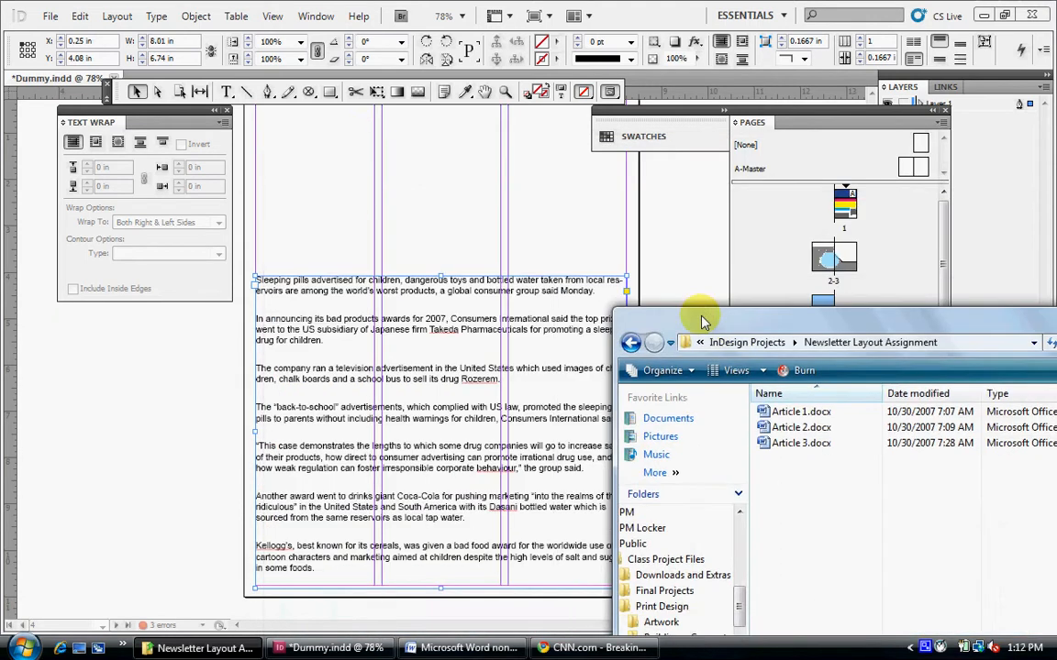
left_click(375, 407)
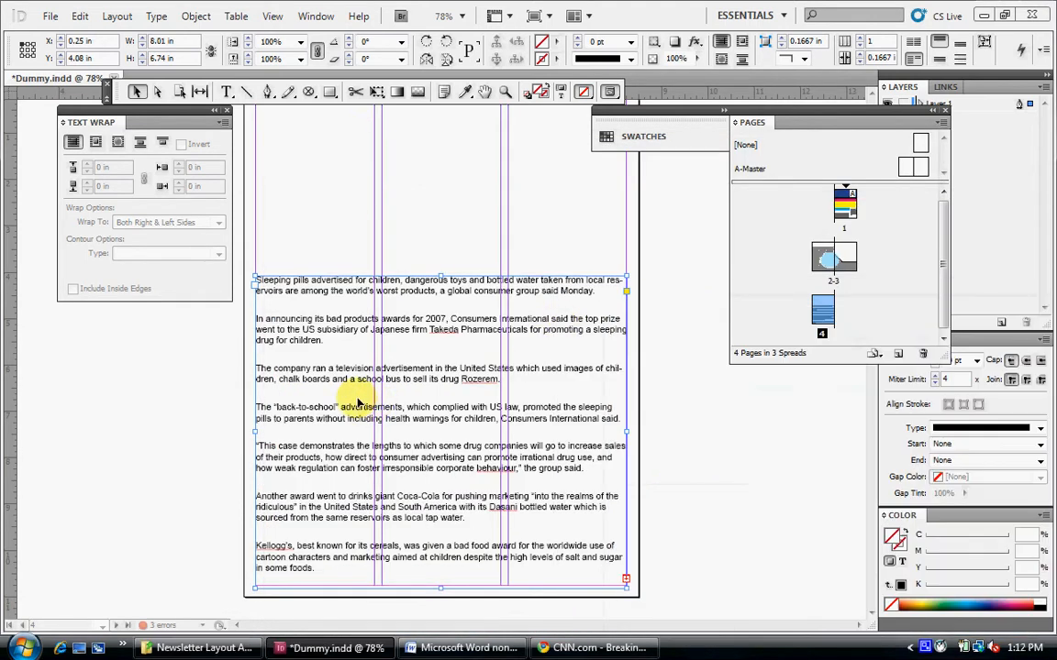
scroll(425, 417, "up", 3)
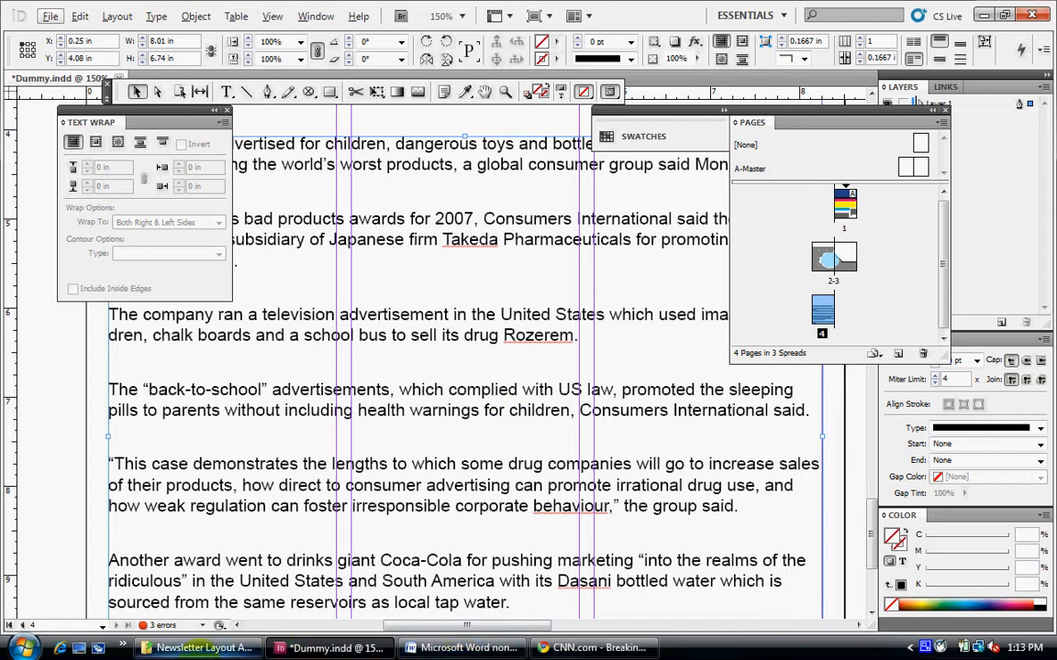
Switch to the Newsletter Layout Assignment folder in Windows Explorer and open Article 2.docx in Word to view its text
left_click(204, 648)
left_click_drag(794, 322, 316, 142)
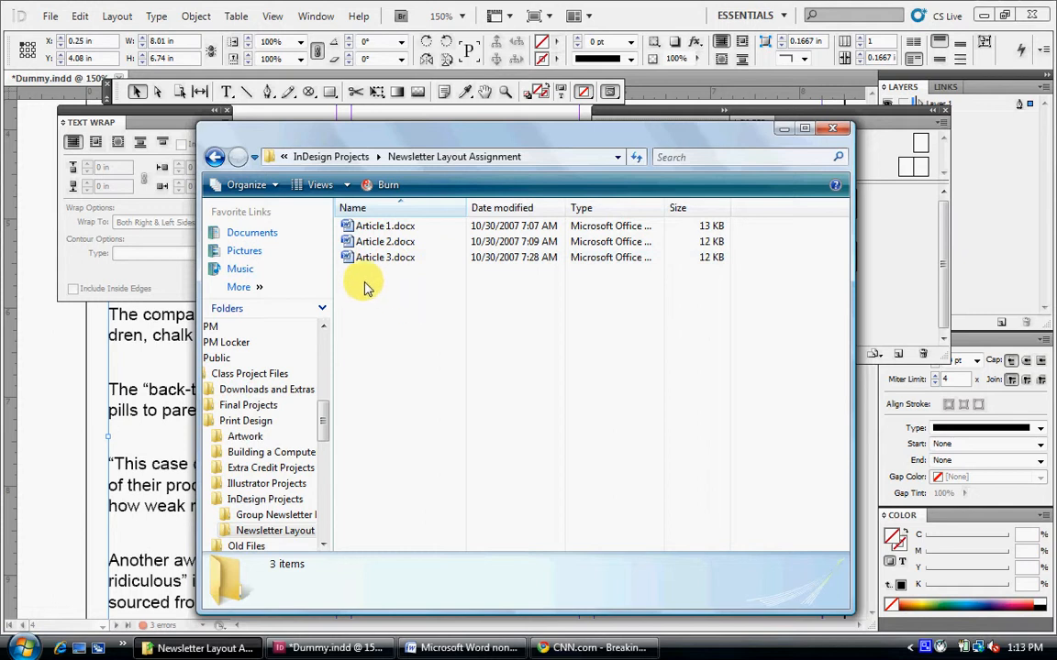
double_click(347, 243)
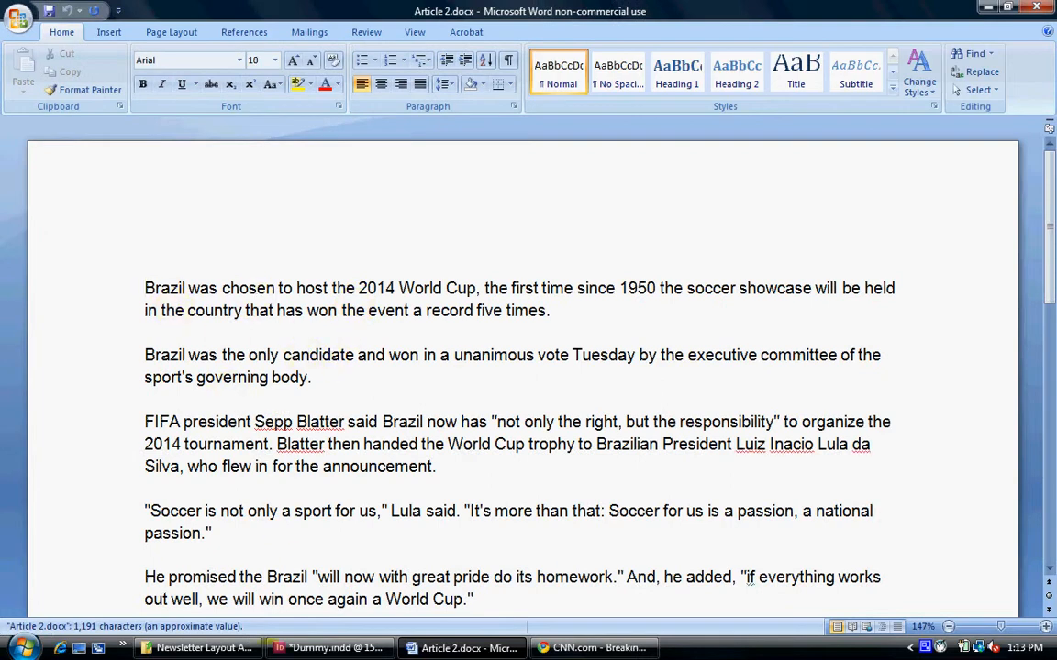
Open Article 3.docx in Word from the same folder and read through its text for spelling errors
left_click(209, 648)
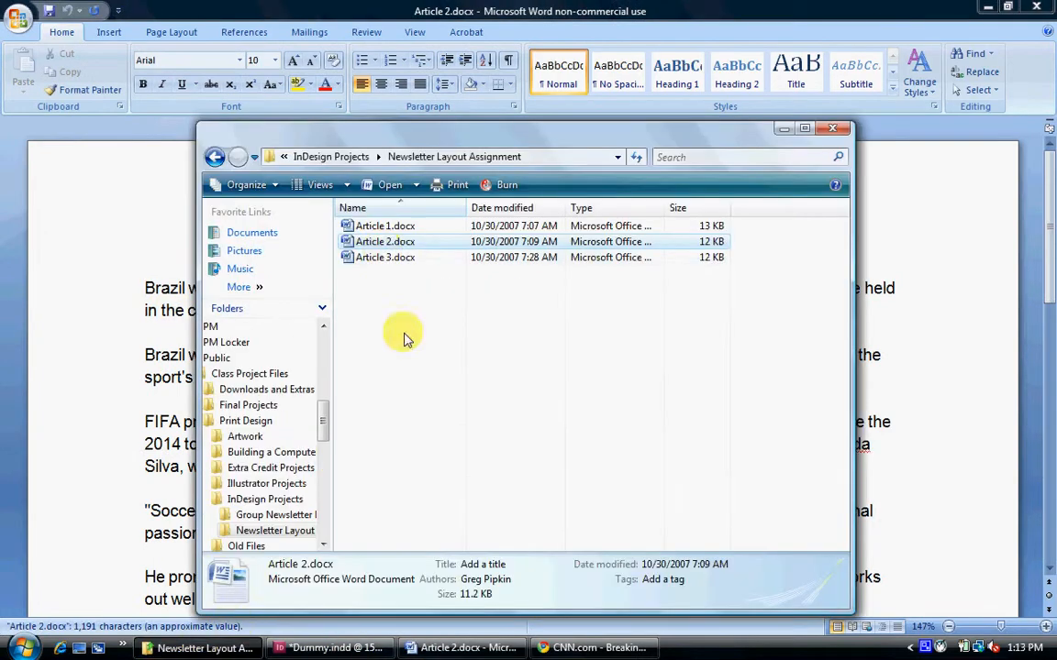
double_click(347, 240)
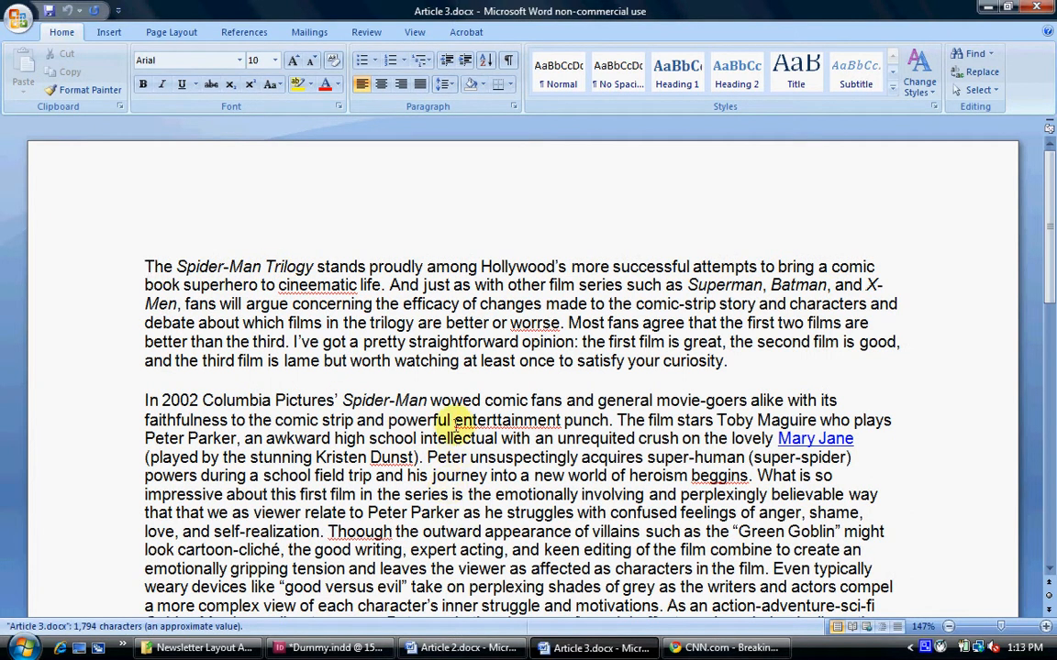
scroll(443, 347, "down", 5)
scroll(442, 408, "up", 5)
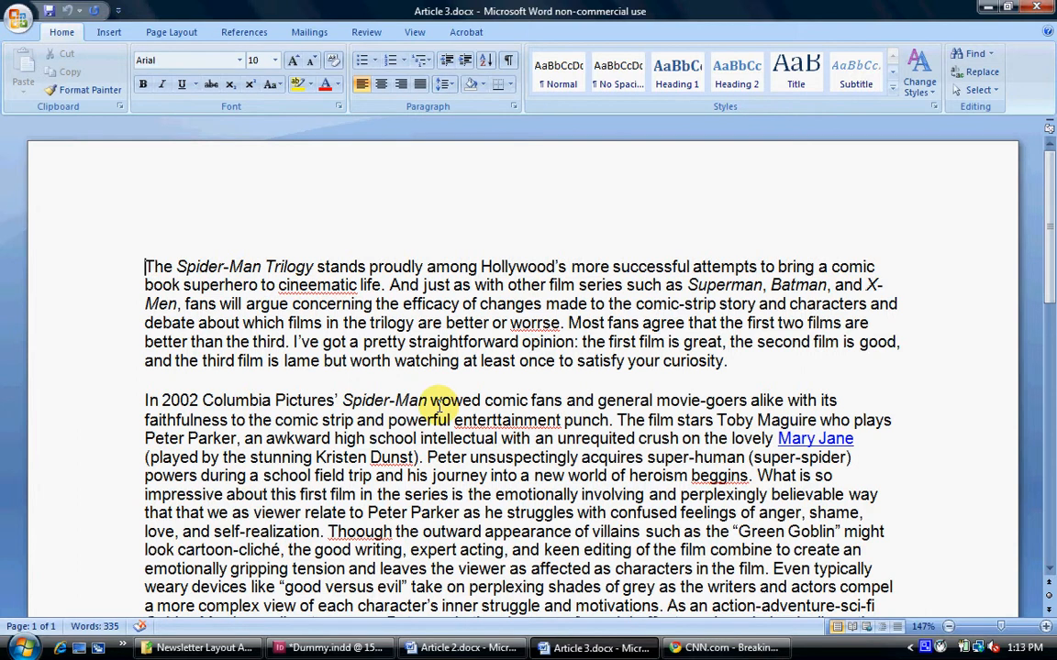
scroll(401, 319, "down", 4)
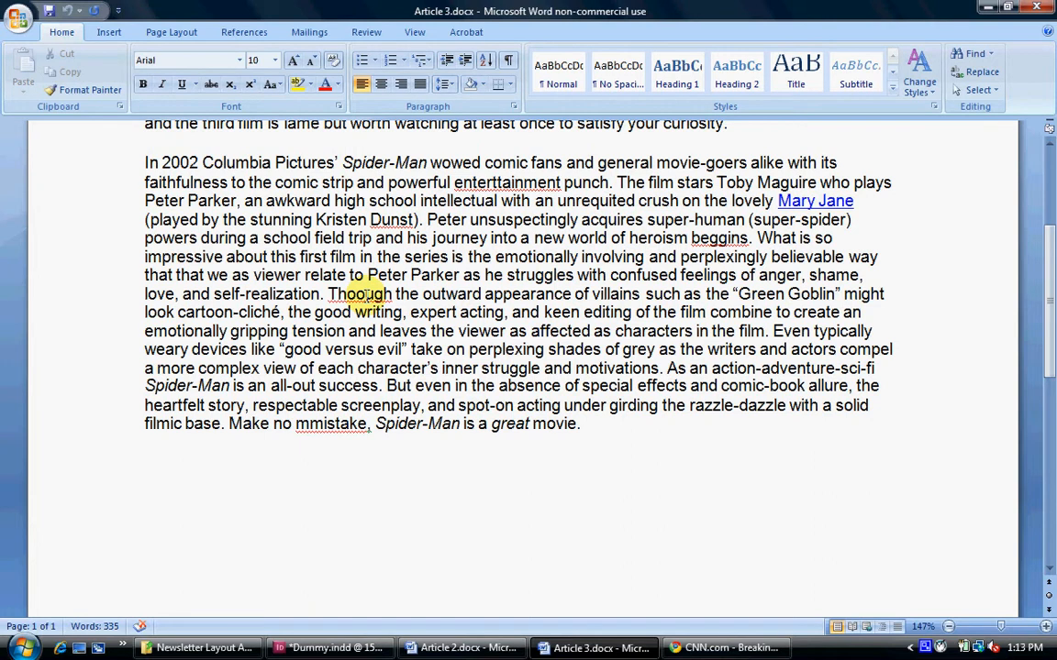
right_click(924, 648)
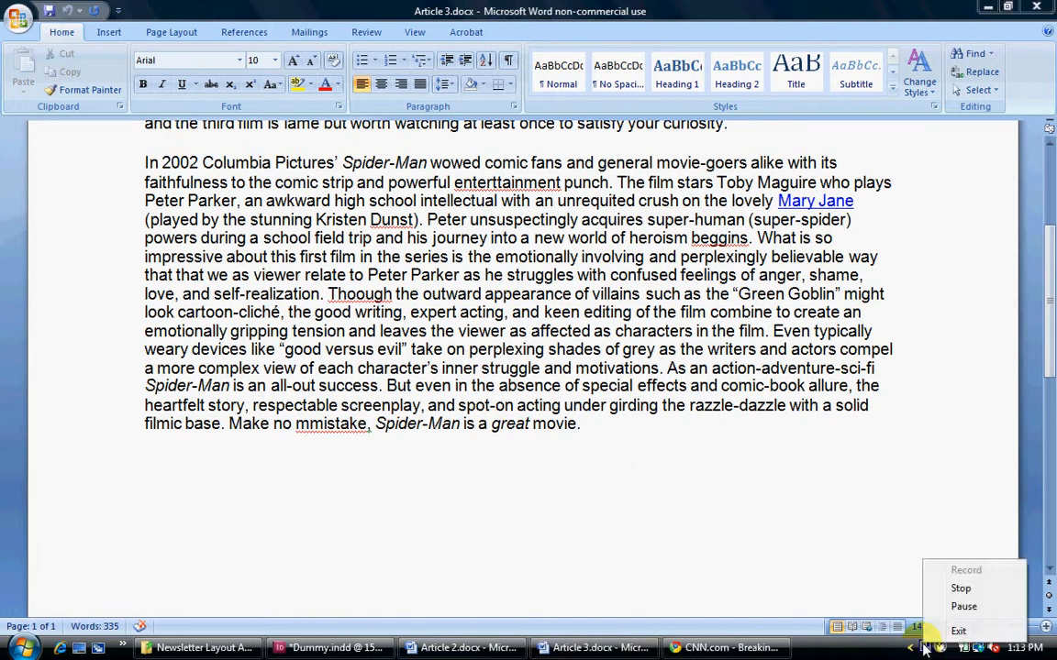